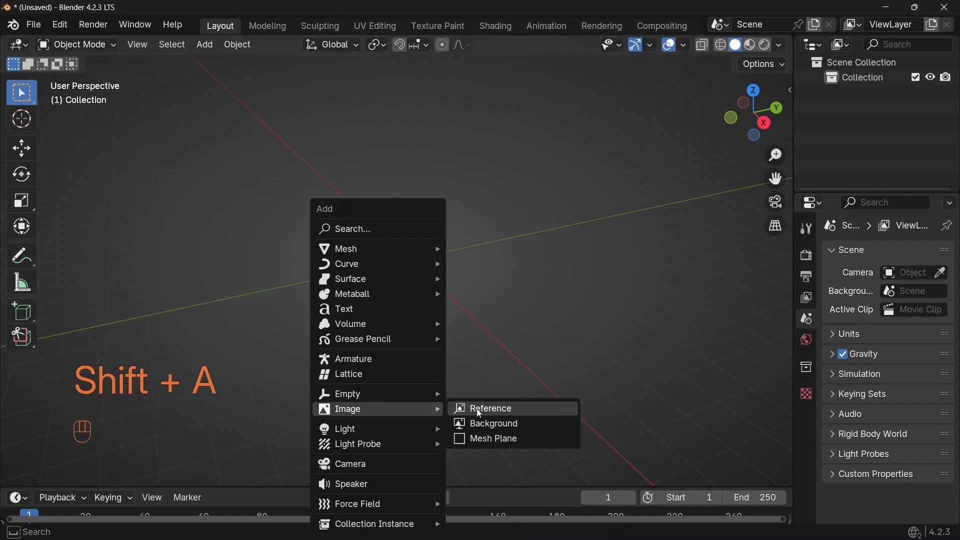
Add the pexels-brando-ltd cup photo as a reference image, picking it from the References folder in thumbnail view
{"action": "left_click", "coordinate": [480, 415]}
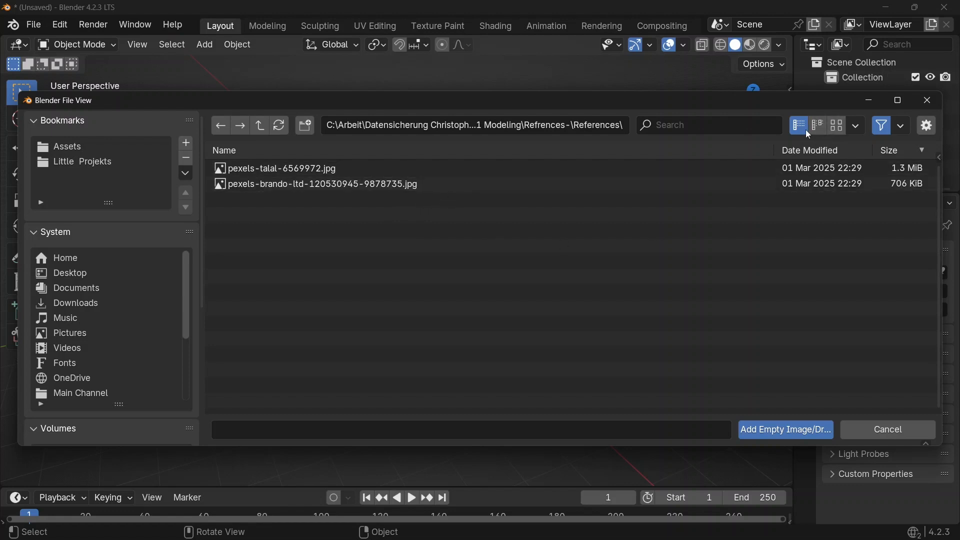
{"action": "left_click", "coordinate": [838, 125]}
{"action": "left_click", "coordinate": [369, 220]}
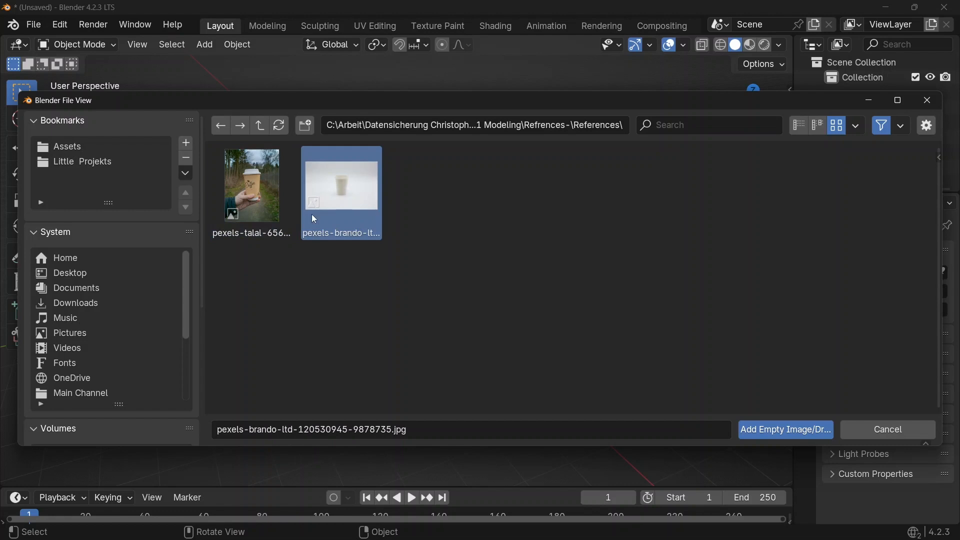
{"action": "left_click", "coordinate": [766, 429]}
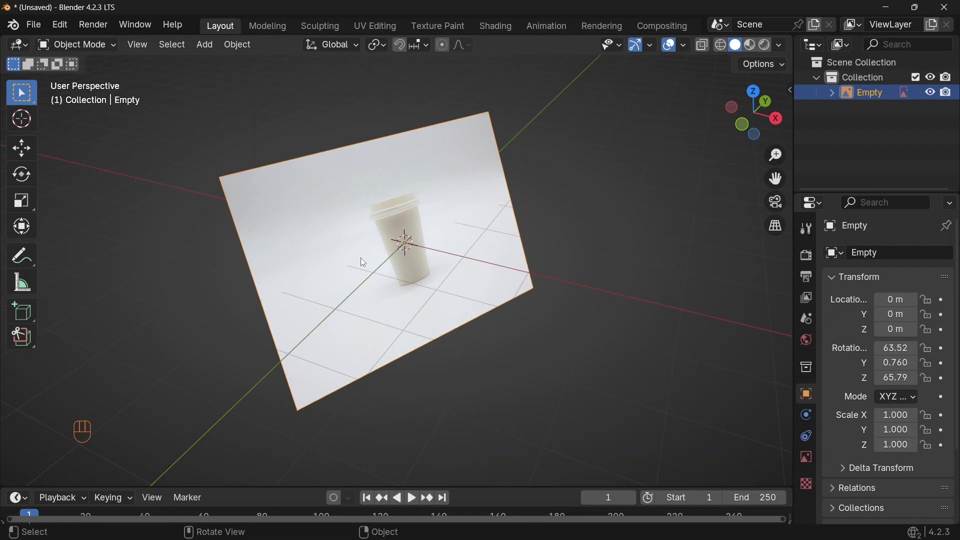
Clear the reference image's rotation and rotate it 90° around the X axis so it stands upright
{"action": "key", "text": "alt+r"}
{"action": "middle_click_drag", "start_coordinate": [361, 257], "coordinate": [506, 265]}
{"action": "key", "text": "r"}
{"action": "type", "text": "x"}
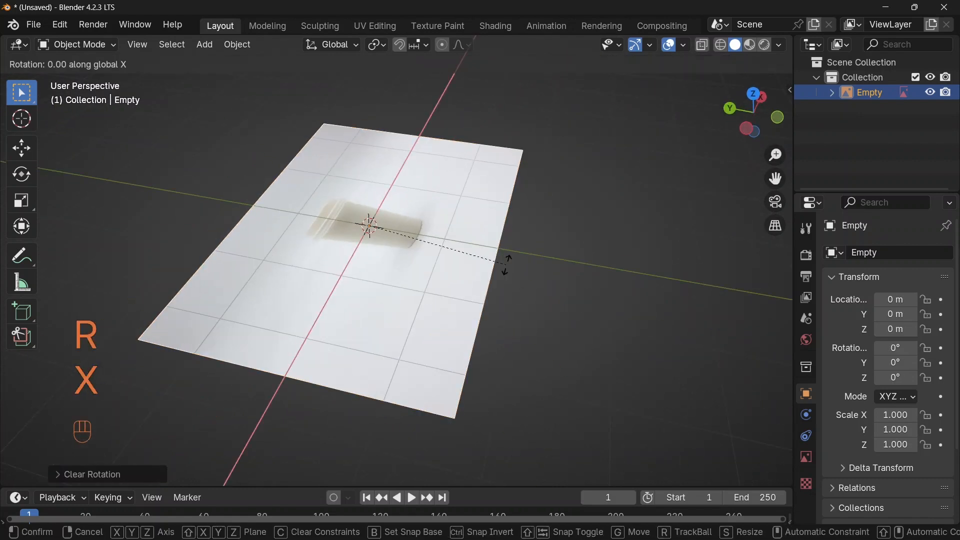
{"action": "type", "text": "90"}
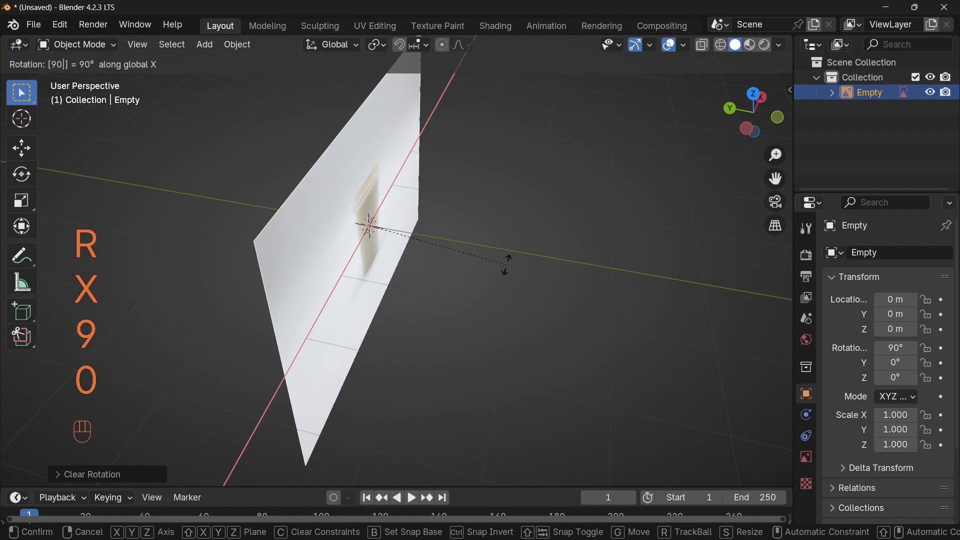
{"action": "key", "text": "Return"}
{"action": "middle_click_drag", "start_coordinate": [521, 264], "coordinate": [449, 295]}
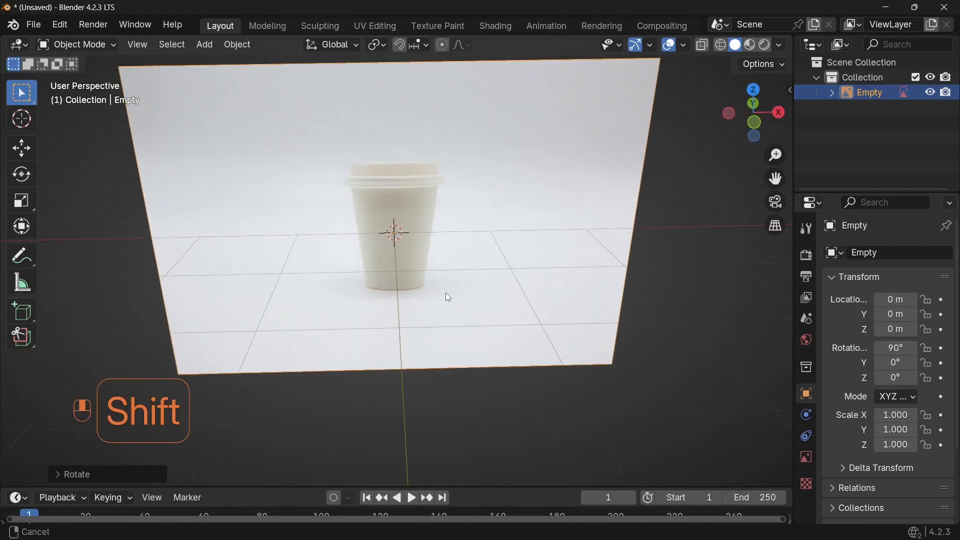
{"action": "key", "text": "shift"}
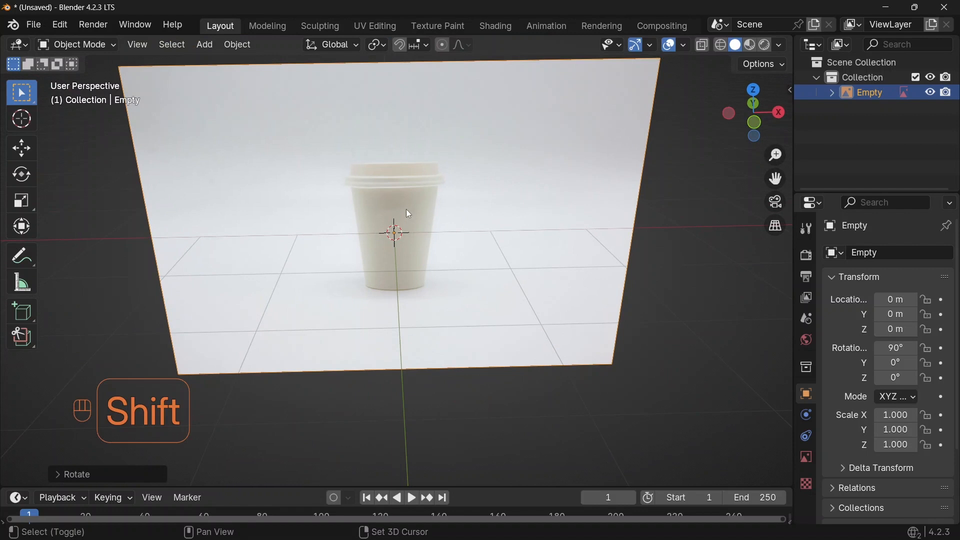
{"action": "key", "text": "shift+a"}
{"action": "mouse_move", "coordinate": [325, 70]}
{"action": "left_click", "coordinate": [480, 99]}
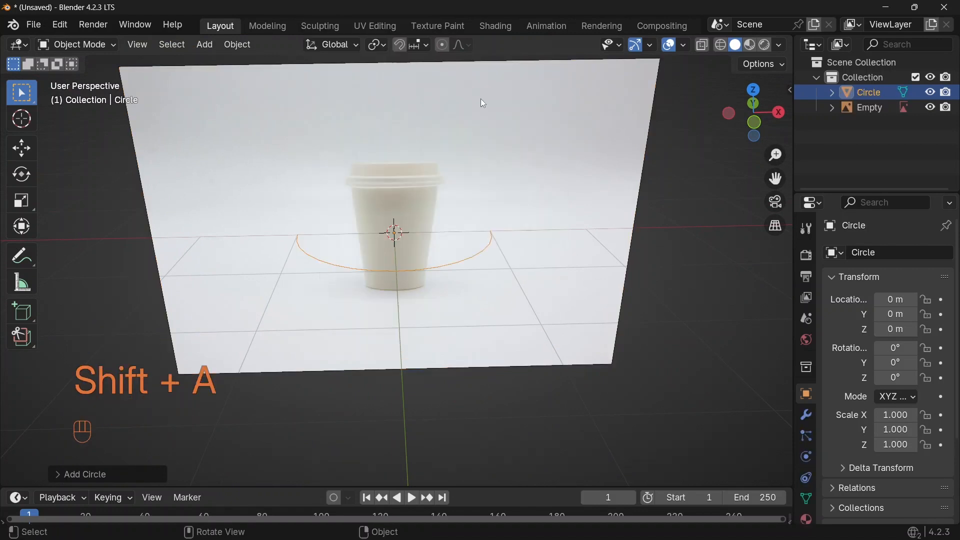
{"action": "middle_click_drag", "start_coordinate": [483, 102], "coordinate": [509, 296]}
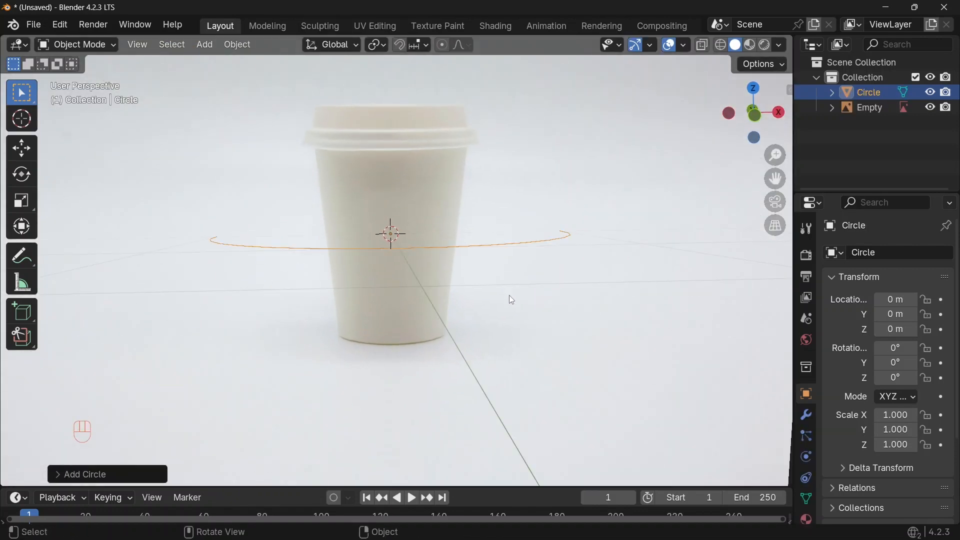
{"action": "key", "text": "KP_1"}
{"action": "key", "text": "s"}
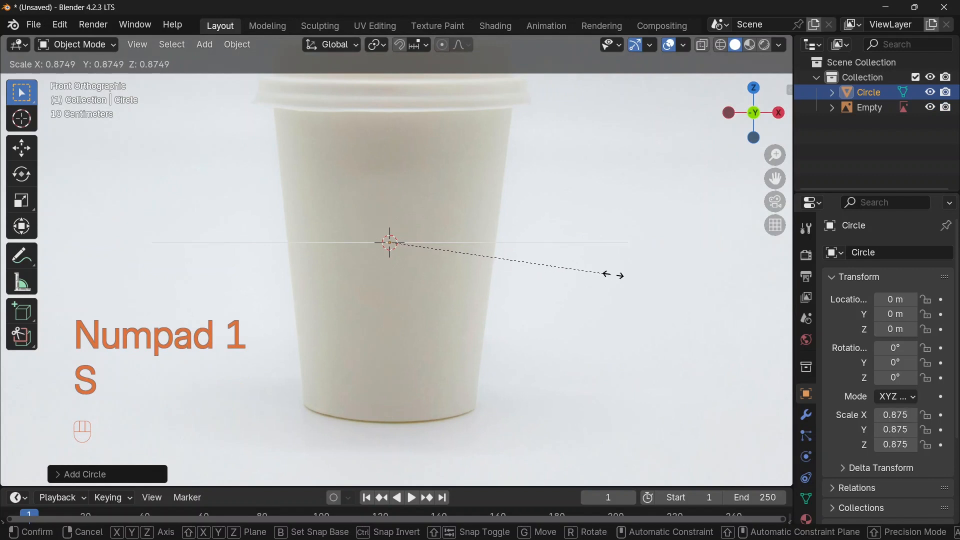
{"action": "right_click", "coordinate": [613, 275]}
{"action": "scroll", "coordinate": [600, 280], "scroll_direction": "down", "scroll_amount": 2}
{"action": "middle_click_drag", "start_coordinate": [600, 280], "coordinate": [522, 314]}
{"action": "key", "text": "x"}
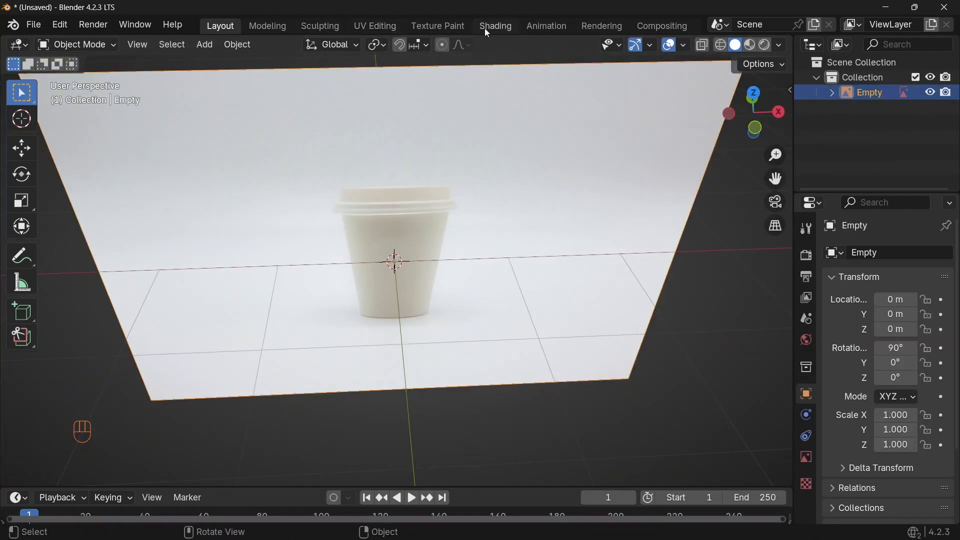
In the Shading workspace, convert the reference image empty into a mesh plane with default settings
{"action": "left_click", "coordinate": [490, 28]}
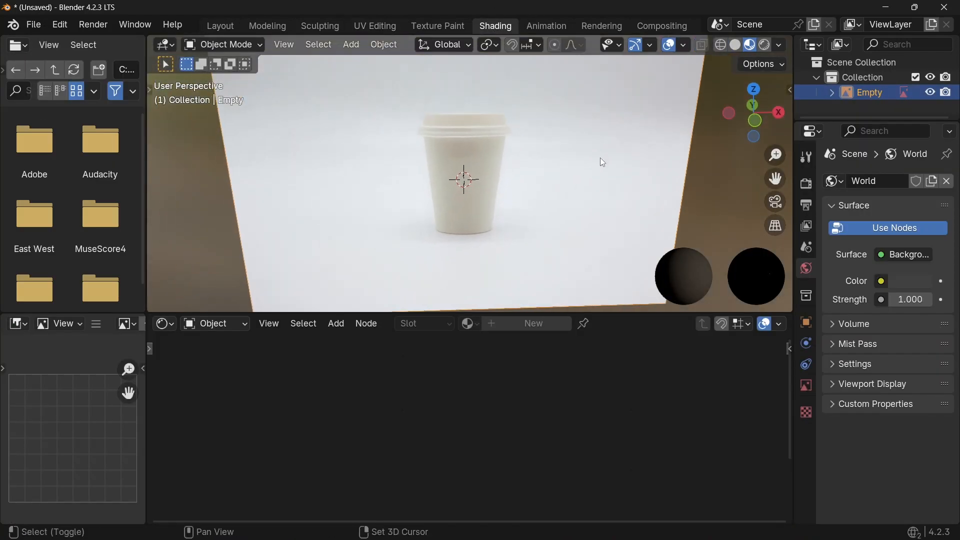
{"action": "right_click", "coordinate": [436, 177]}
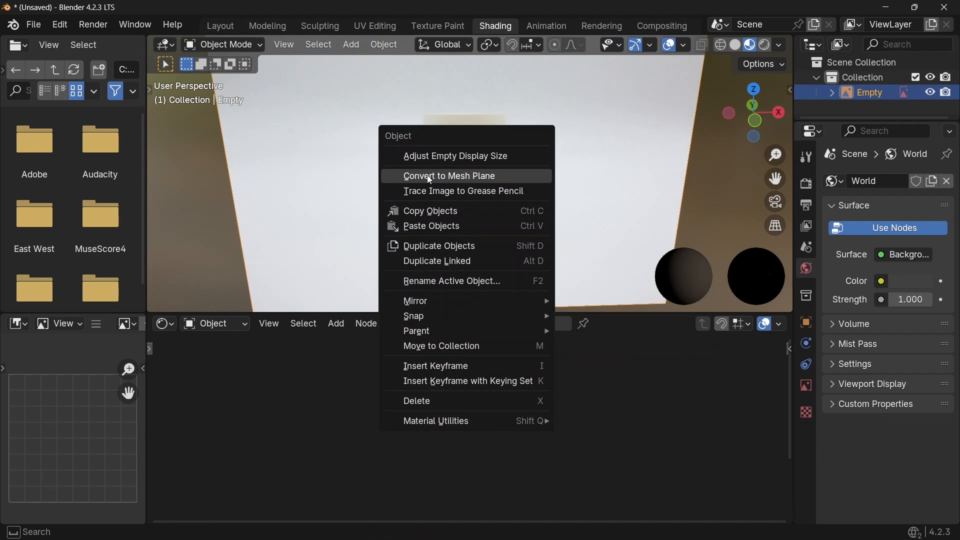
{"action": "left_click", "coordinate": [429, 177]}
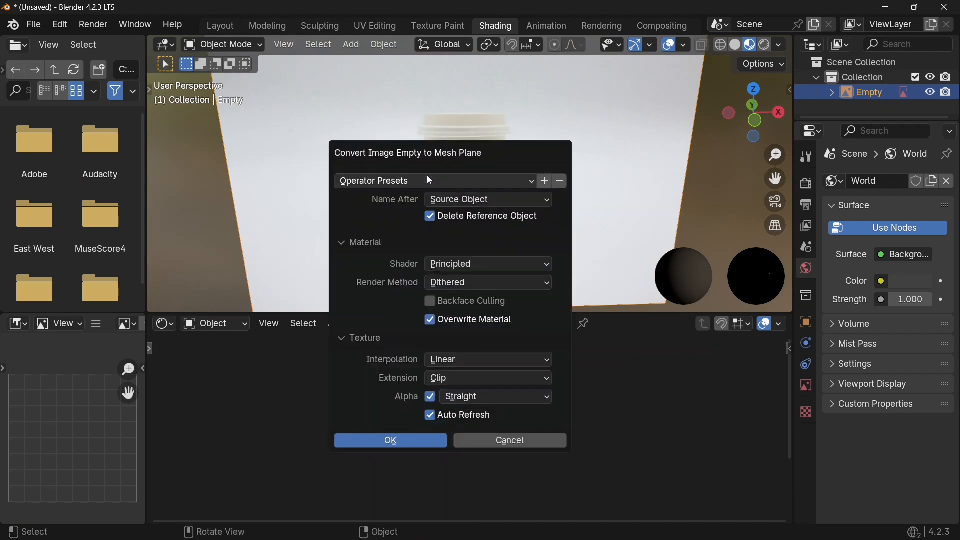
{"action": "left_click", "coordinate": [397, 444]}
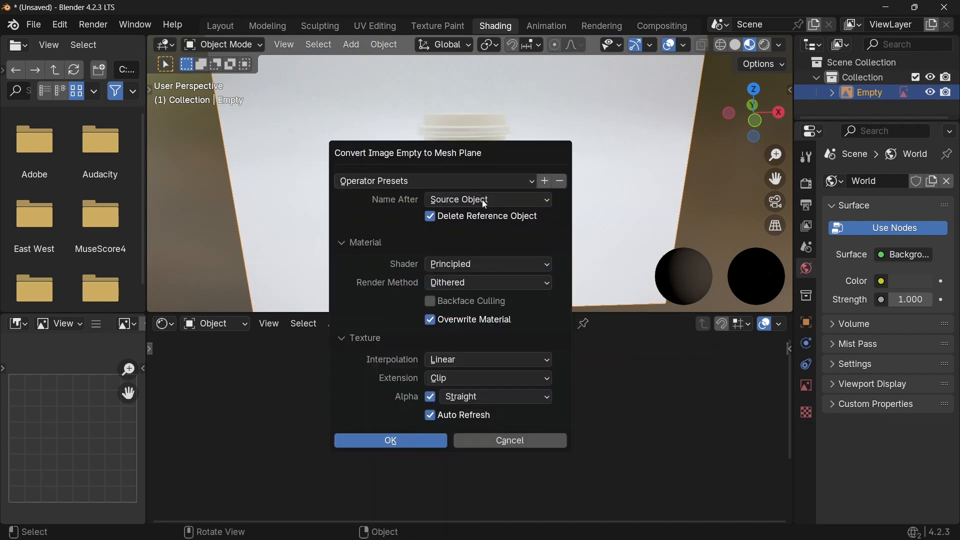
{"action": "left_click", "coordinate": [440, 172]}
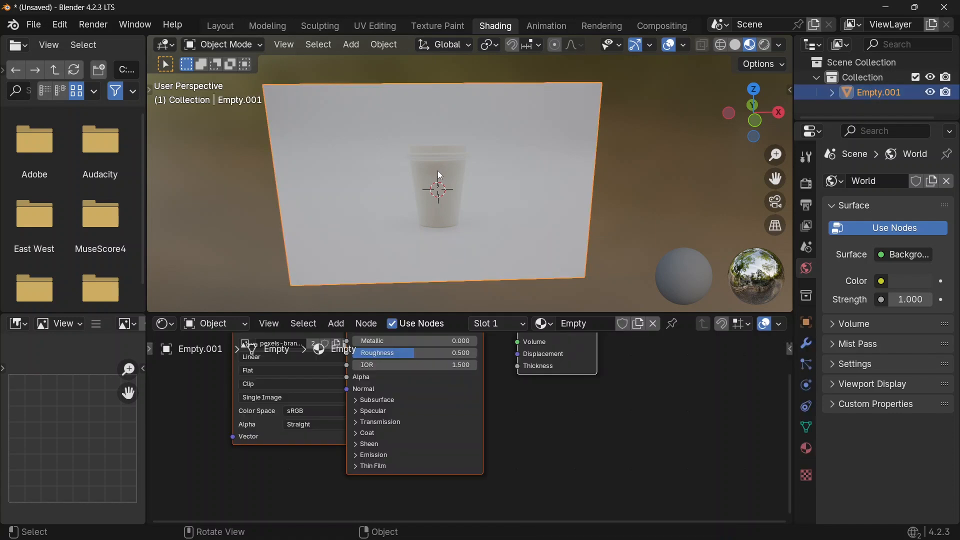
Insert a Color Ramp node between the image texture and the Principled BSDF's Base Color
{"action": "left_click_drag", "start_coordinate": [443, 368], "coordinate": [333, 372]}
{"action": "left_click_drag", "start_coordinate": [481, 438], "coordinate": [464, 434]}
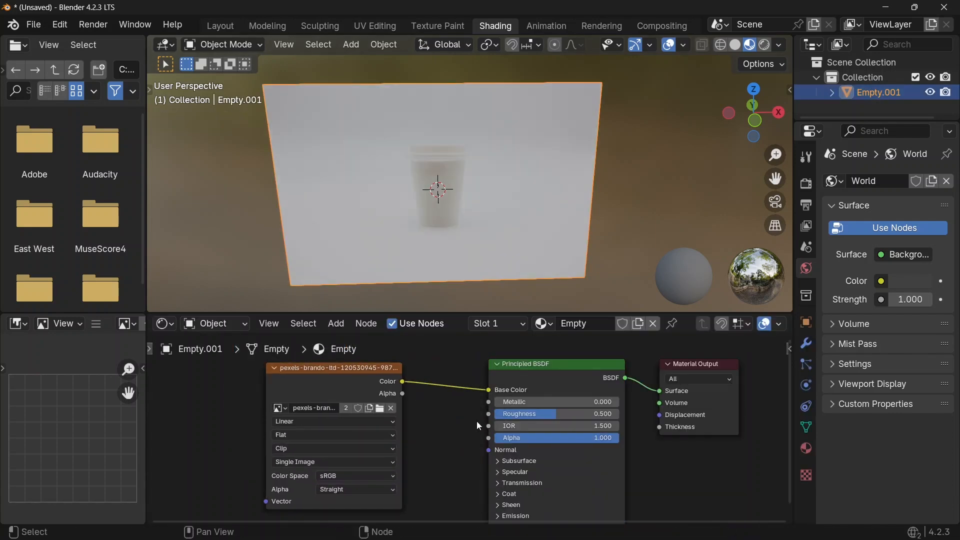
{"action": "left_click_drag", "start_coordinate": [379, 380], "coordinate": [310, 379]}
{"action": "key", "text": "shift+a"}
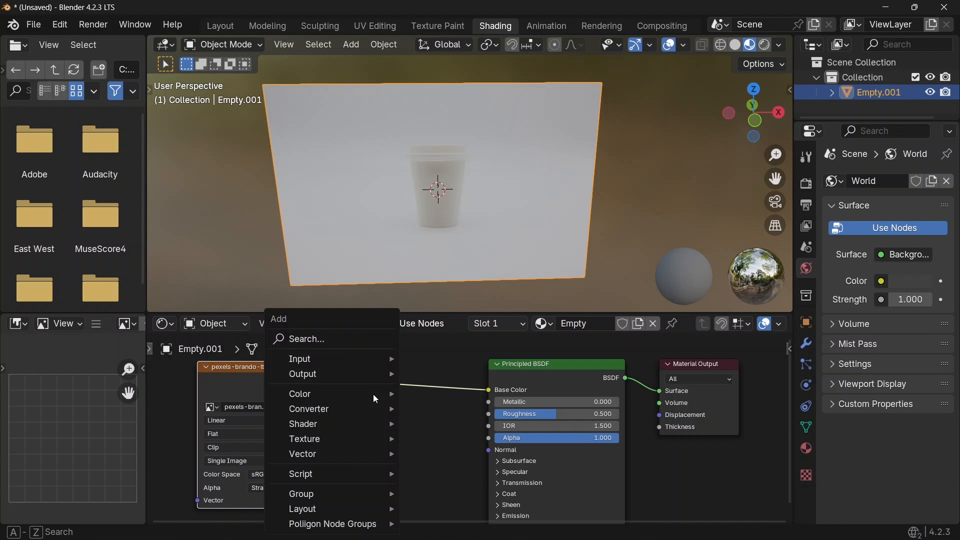
{"action": "left_click", "coordinate": [335, 337]}
{"action": "type", "text": "ram"}
{"action": "key", "text": "Return"}
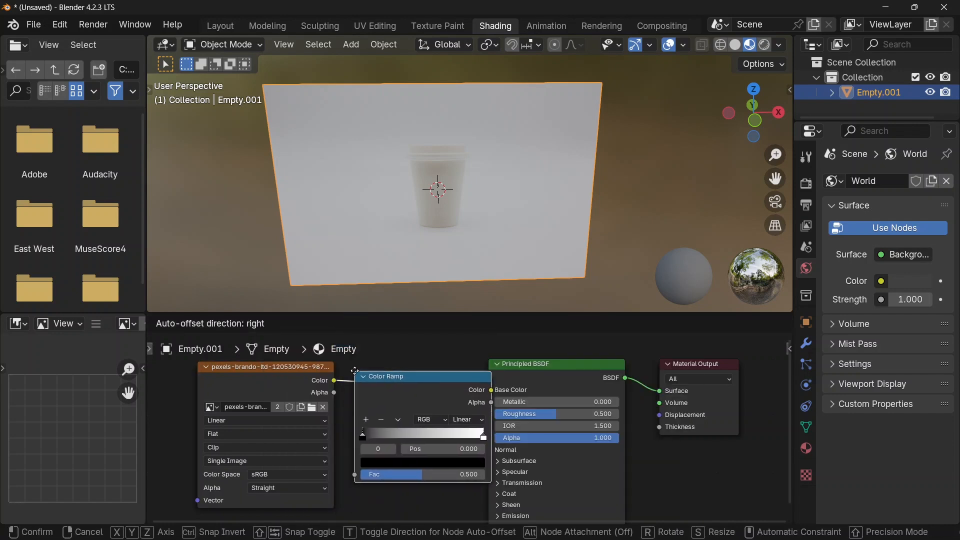
{"action": "left_click", "coordinate": [358, 364]}
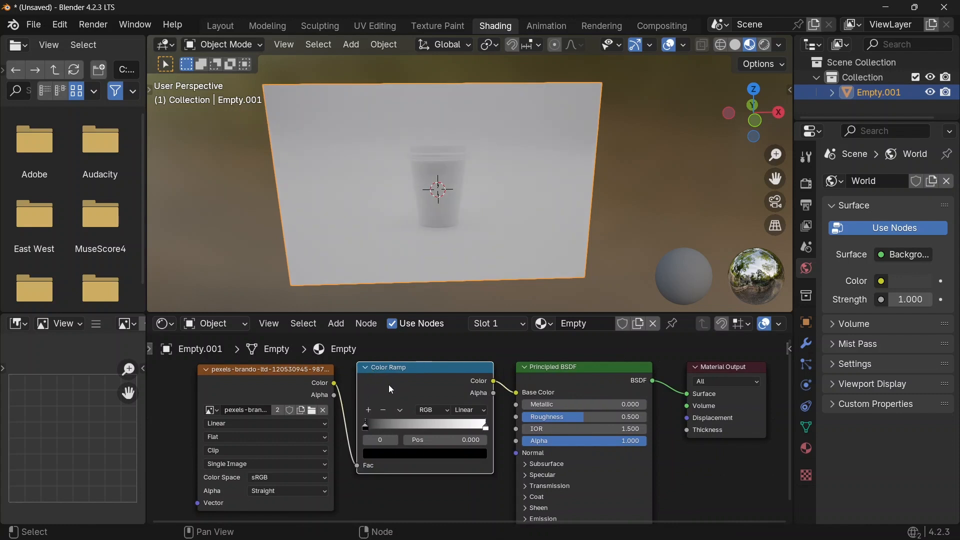
Slide the color ramp's black stop to about position 0.67 to boost the image contrast
{"action": "left_click_drag", "start_coordinate": [405, 379], "coordinate": [404, 378]}
{"action": "left_click_drag", "start_coordinate": [365, 426], "coordinate": [449, 425]}
{"action": "scroll", "coordinate": [450, 188], "scroll_direction": "up", "scroll_amount": 4}
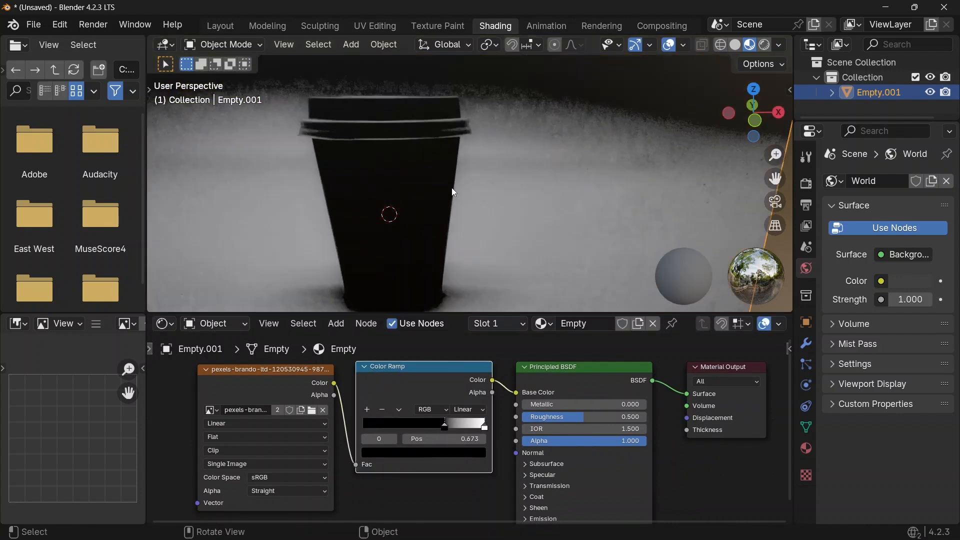
Set the color ramp's interpolation to Ease
{"action": "scroll", "coordinate": [472, 408], "scroll_direction": "up", "scroll_amount": 3}
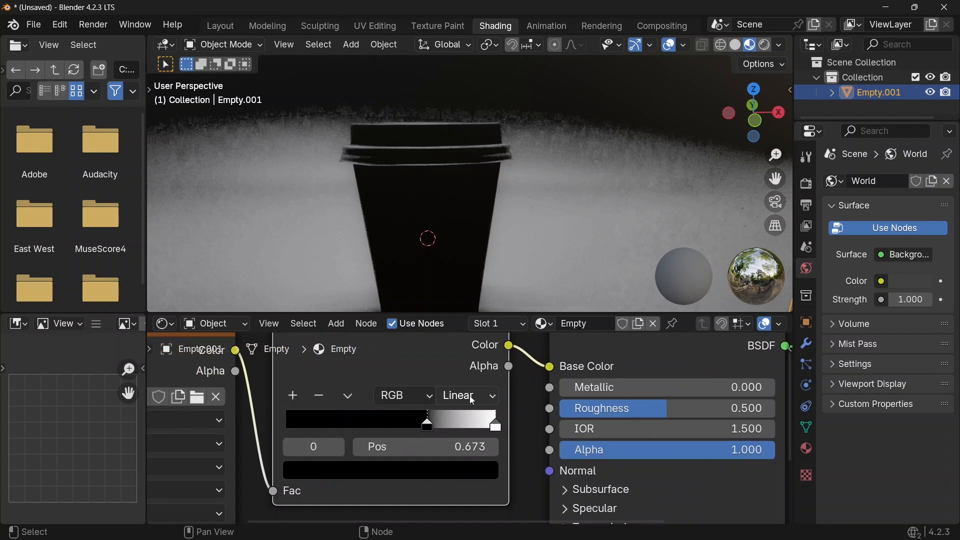
{"action": "left_click", "coordinate": [470, 395]}
{"action": "left_click", "coordinate": [480, 300]}
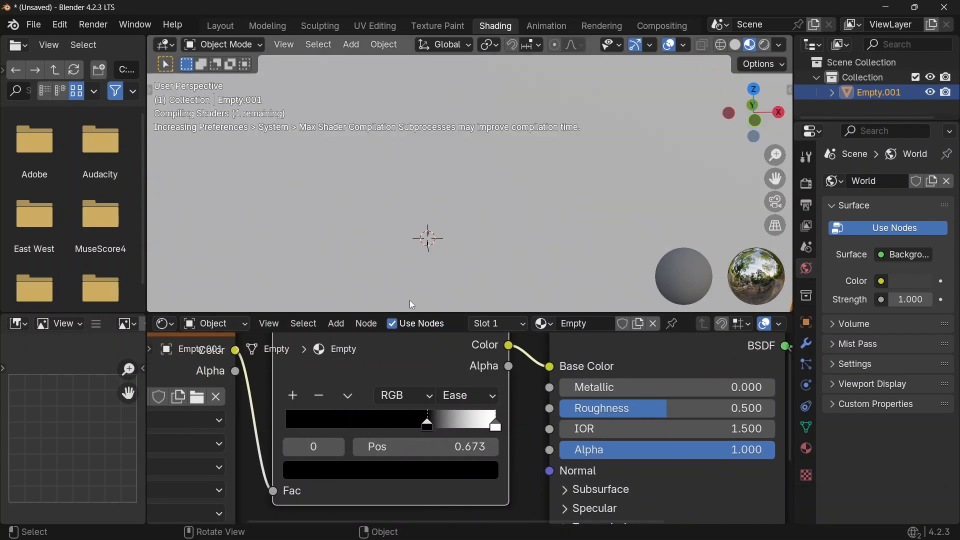
{"action": "scroll", "coordinate": [409, 211], "scroll_direction": "up", "scroll_amount": 4}
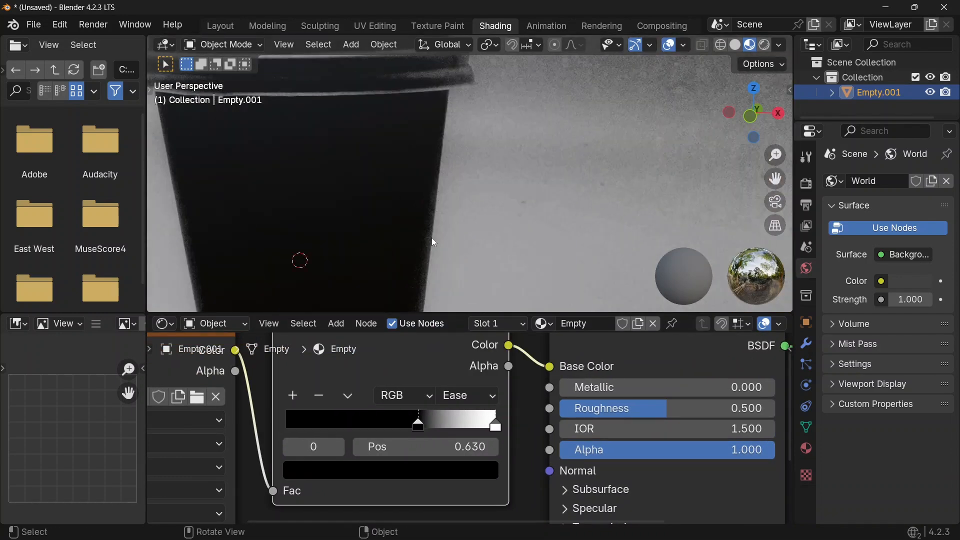
{"action": "scroll", "coordinate": [435, 220], "scroll_direction": "down", "scroll_amount": 5}
Return to the Layout workspace and switch the viewport to Material Preview shading
{"action": "left_click", "coordinate": [221, 26]}
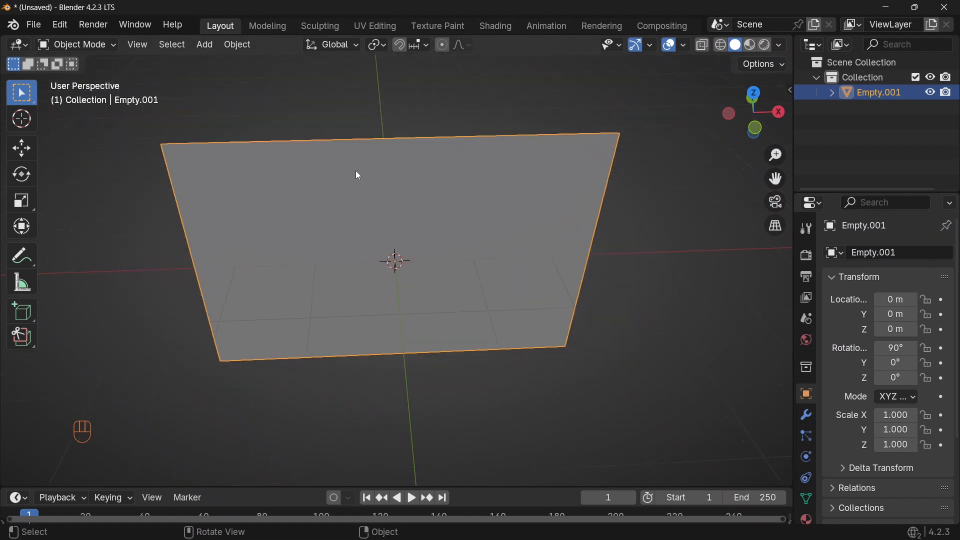
{"action": "scroll", "coordinate": [365, 185], "scroll_direction": "down", "scroll_amount": 1}
{"action": "mouse_move", "coordinate": [398, 210]}
{"action": "middle_mouse_down", "text": "shift"}
{"action": "mouse_move", "coordinate": [398, 230]}
{"action": "mouse_move", "coordinate": [389, 206]}
{"action": "middle_mouse_up", "text": "shift"}
{"action": "scroll", "coordinate": [592, 195], "scroll_direction": "up", "scroll_amount": 2}
{"action": "middle_click_drag", "start_coordinate": [590, 207], "coordinate": [597, 200], "text": "shift"}
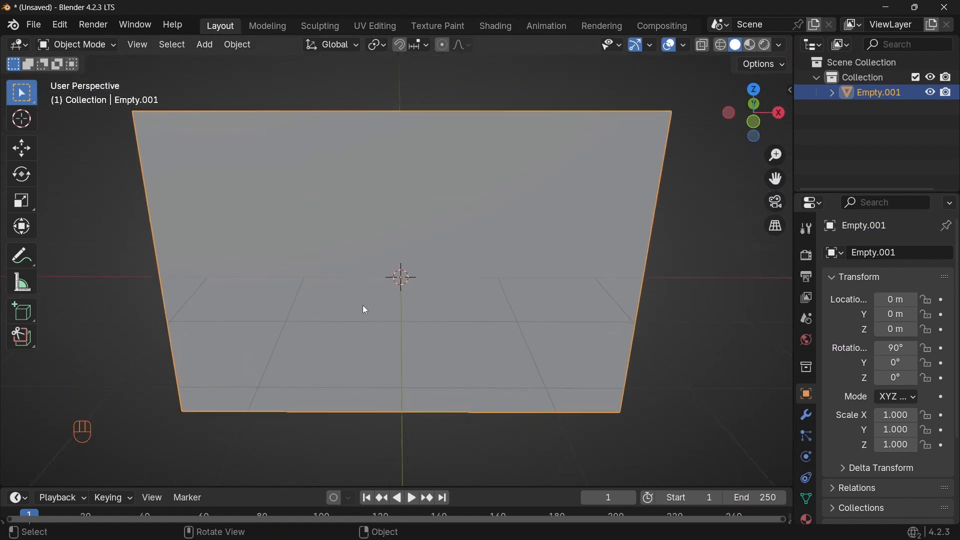
{"action": "middle_click_drag", "start_coordinate": [398, 305], "coordinate": [337, 219]}
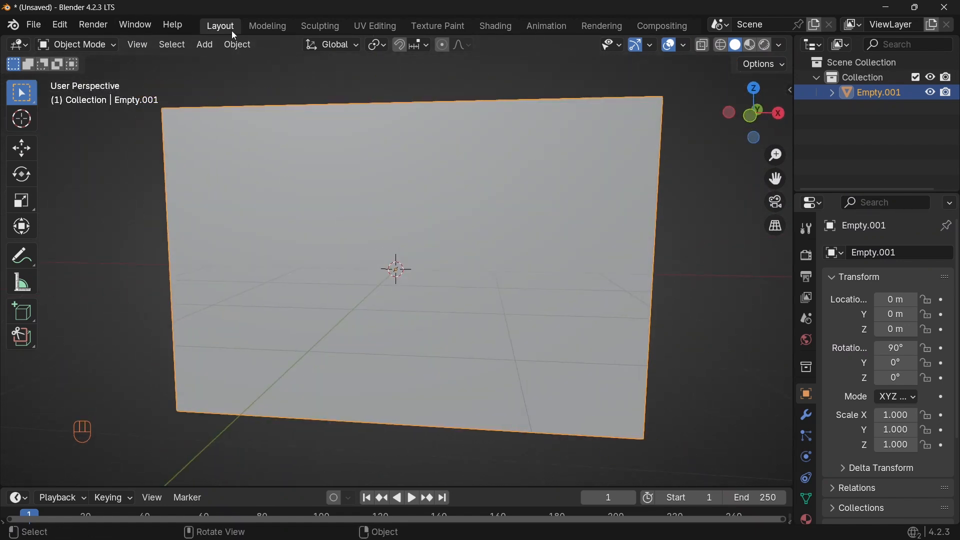
{"action": "left_click", "coordinate": [750, 46]}
{"action": "mouse_move", "coordinate": [489, 247]}
{"action": "middle_mouse_down"}
{"action": "mouse_move", "coordinate": [527, 245]}
{"action": "mouse_move", "coordinate": [494, 246]}
{"action": "middle_mouse_up"}
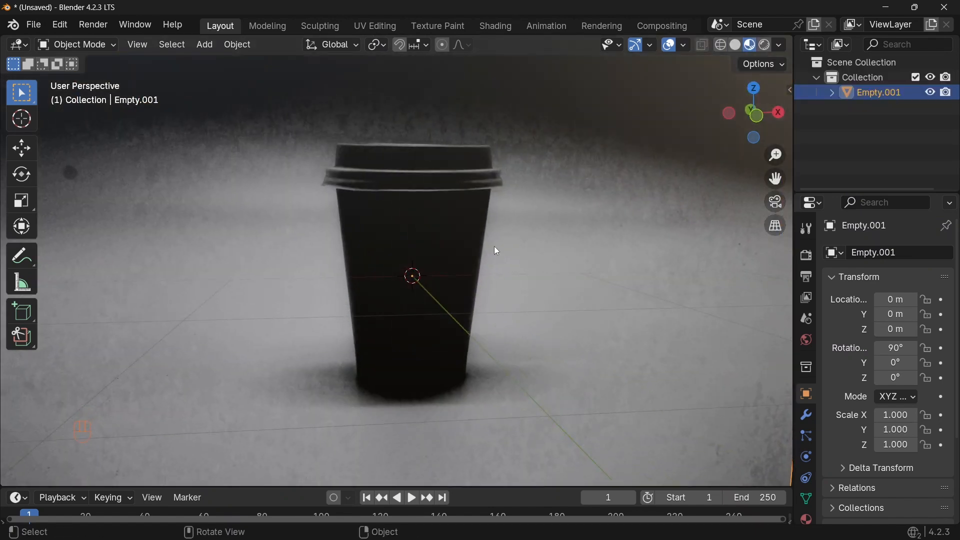
In front orthographic view, add a mesh circle and scale it down to about 0.3 to fit the cup
{"action": "left_click", "coordinate": [757, 116]}
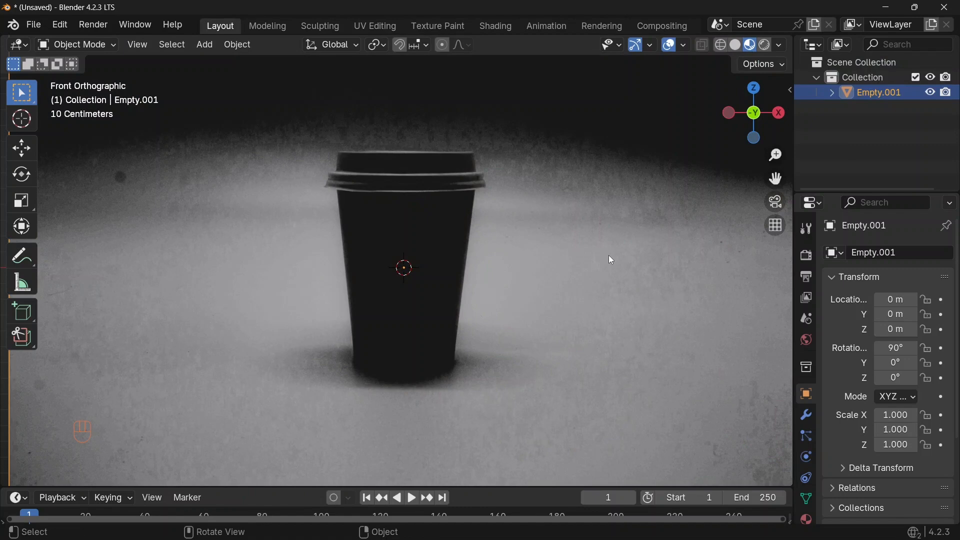
{"action": "key", "text": "KP_1"}
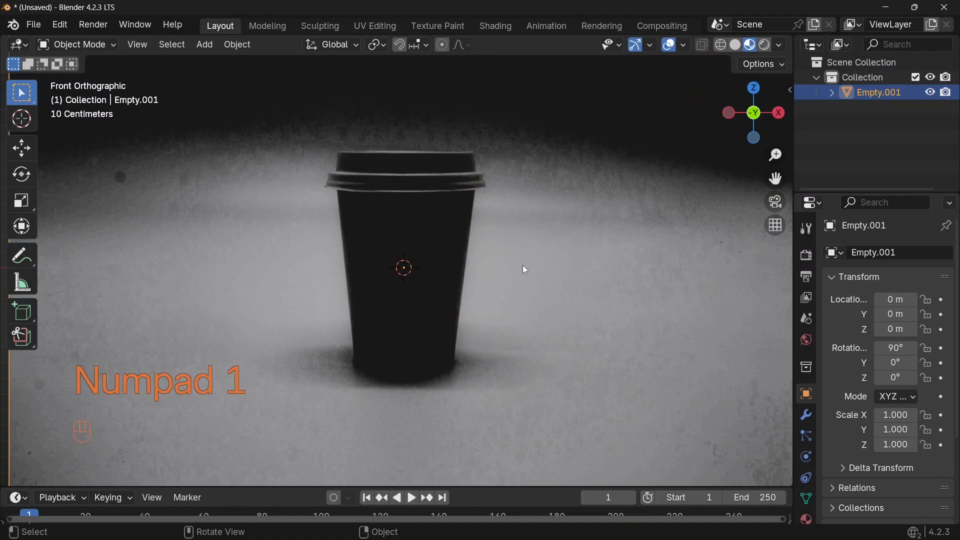
{"action": "key", "text": "shift+a"}
{"action": "mouse_move", "coordinate": [388, 246]}
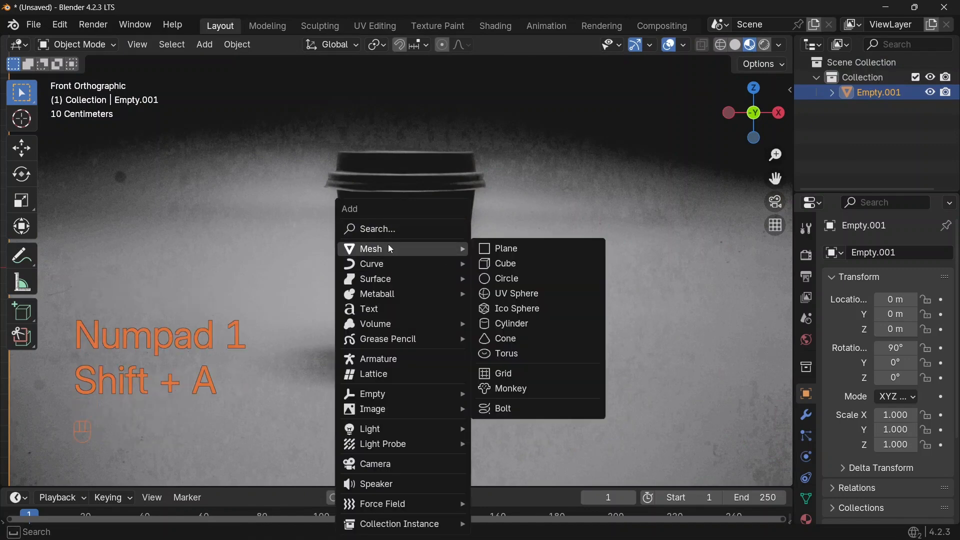
{"action": "left_click", "coordinate": [520, 282]}
{"action": "key", "text": "s"}
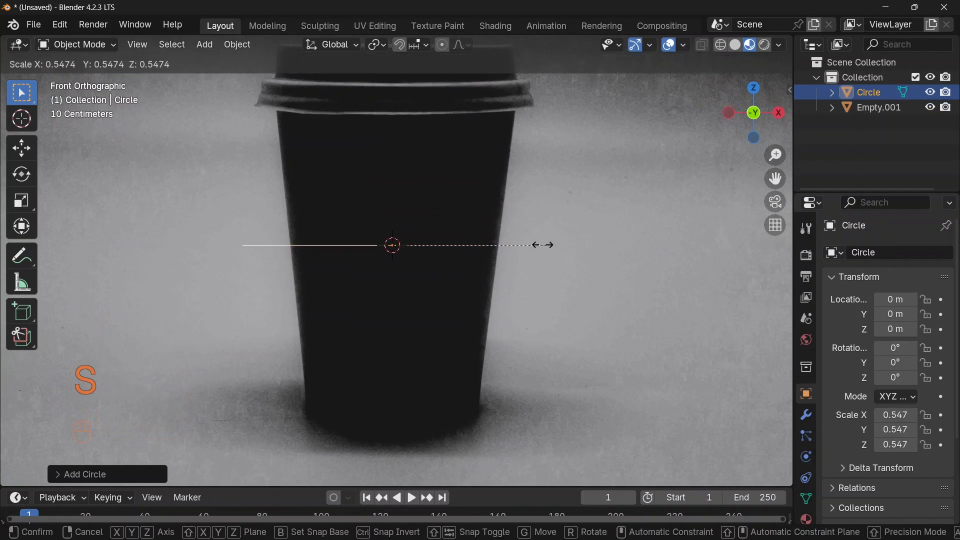
{"action": "left_click", "coordinate": [506, 242]}
Move the circle down along Z to about -0.58 m at the cup's bottom and enter Edit Mode
{"action": "key", "text": "g"}
{"action": "key", "text": "z"}
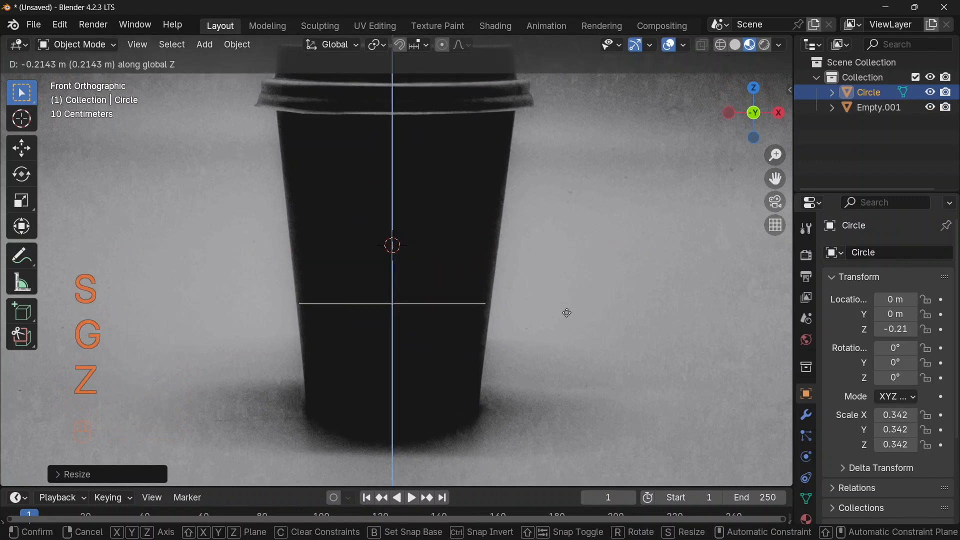
{"action": "left_click", "coordinate": [590, 392]}
{"action": "left_click", "coordinate": [78, 44]}
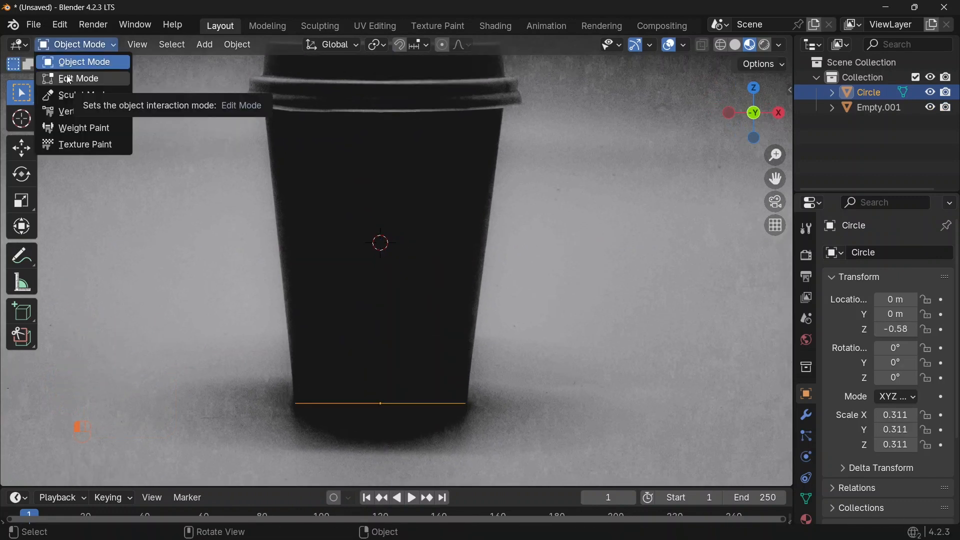
{"action": "left_click", "coordinate": [70, 79]}
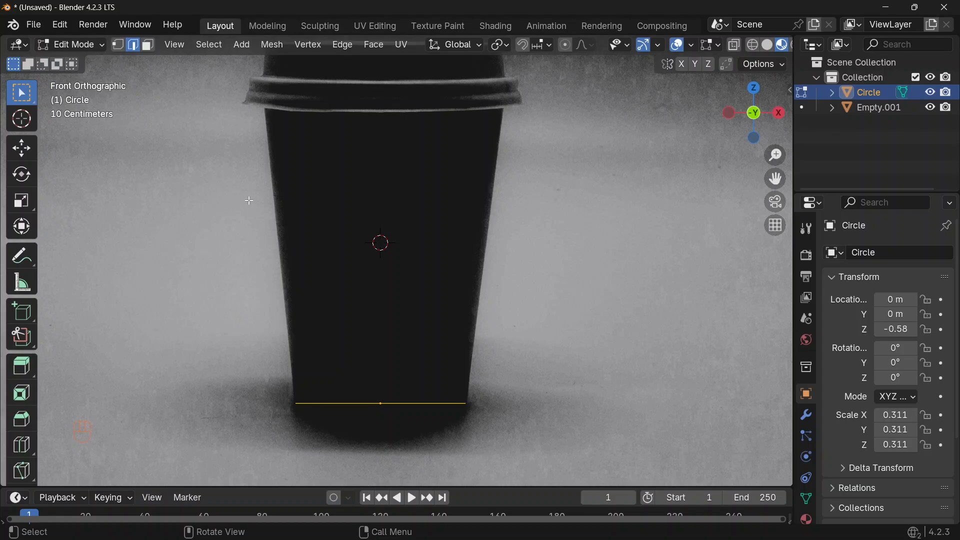
Switch to edge select, select the whole circle and extrude it up along Z about 0.3 m
{"action": "key", "text": "Tab"}
{"action": "key", "text": "Tab"}
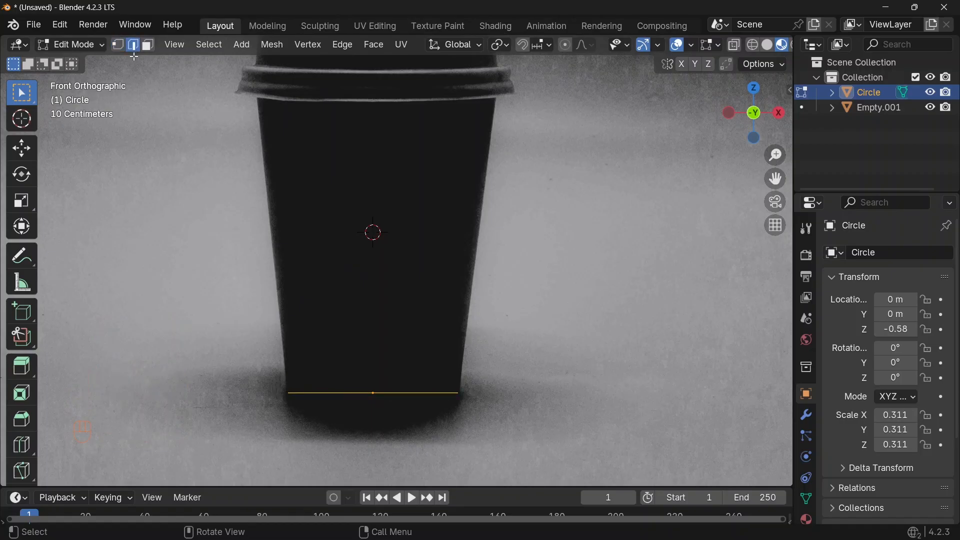
{"action": "key", "text": "1"}
{"action": "key", "text": "2"}
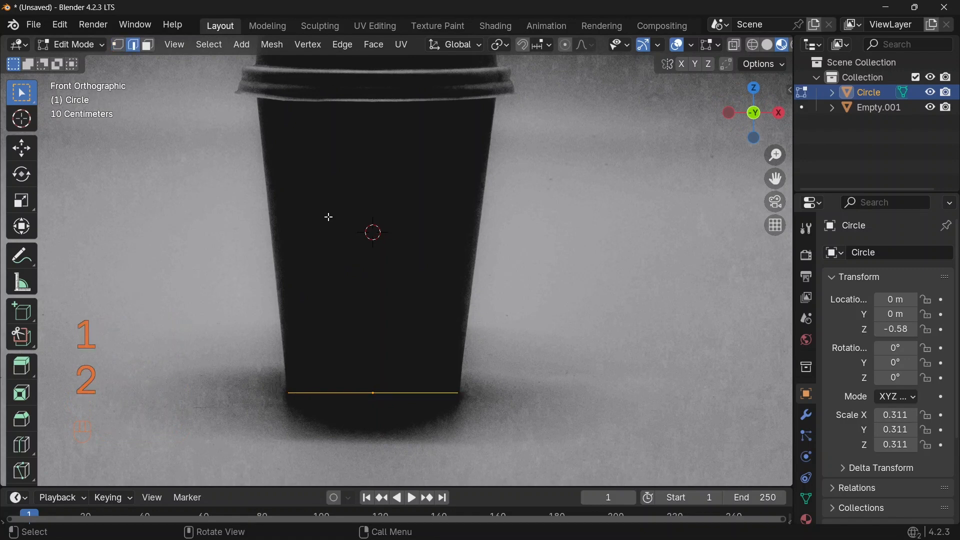
{"action": "key", "text": "3"}
{"action": "key", "text": "2"}
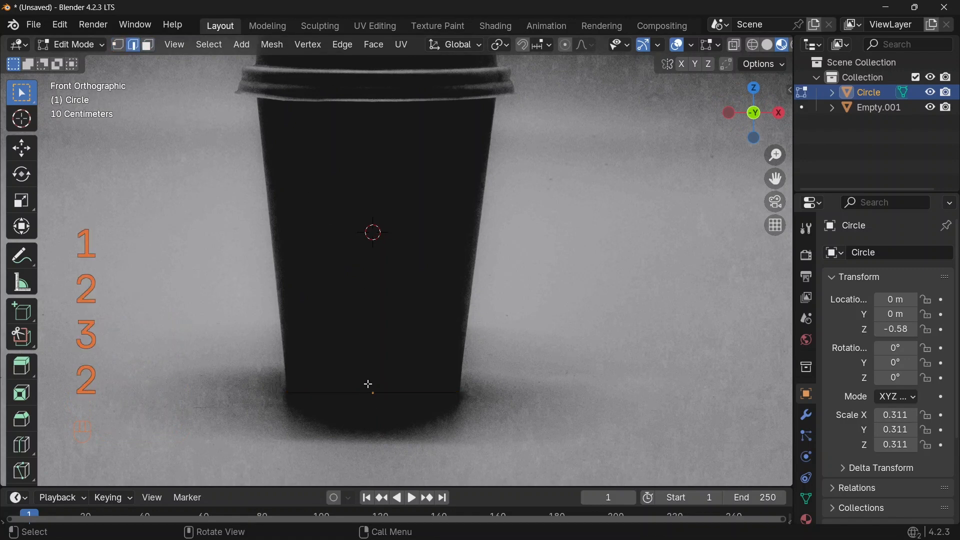
{"action": "key", "text": "a"}
{"action": "key", "text": "e"}
{"action": "key", "text": "z"}
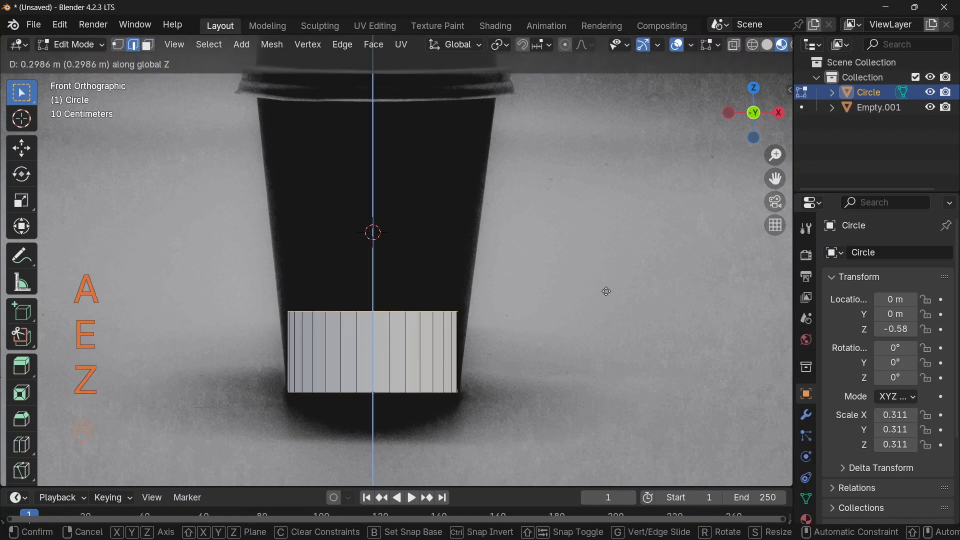
{"action": "left_click", "coordinate": [617, 87]}
Move the extruded top ring up along Z to the top edge of the cup
{"action": "key", "text": "g"}
{"action": "key", "text": "z"}
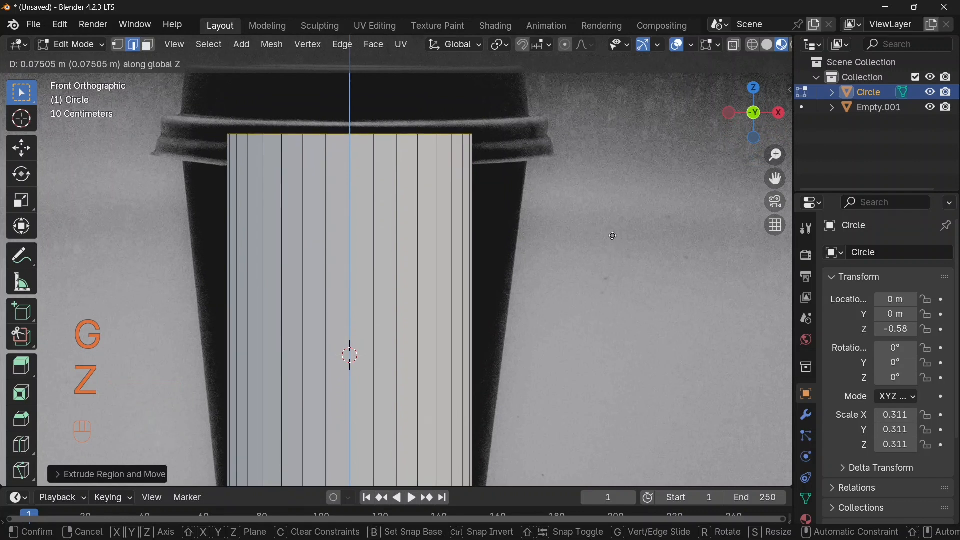
{"action": "left_click", "coordinate": [614, 238]}
Scale the top ring up about 1.47 to match the cup's rim width and leave Edit Mode
{"action": "key", "text": "s"}
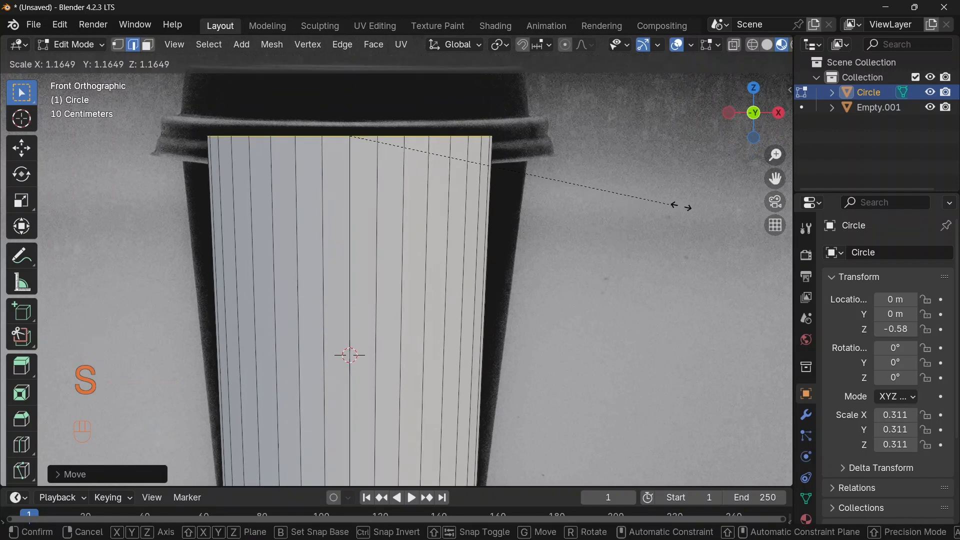
{"action": "left_click", "coordinate": [757, 230]}
{"action": "scroll", "coordinate": [757, 230], "scroll_direction": "down", "scroll_amount": 4}
{"action": "key", "text": "Tab"}
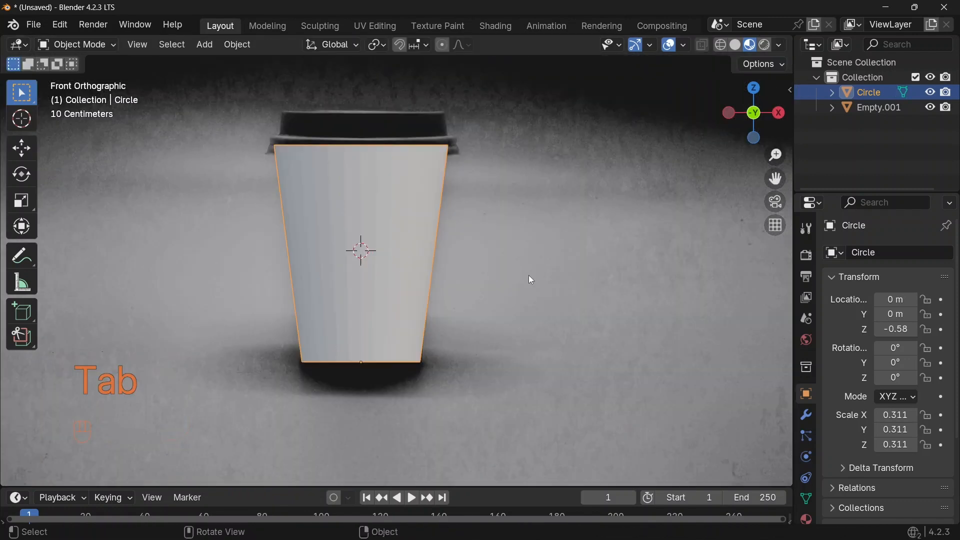
Select the reference empty and nudge it slightly along X
{"action": "left_click", "coordinate": [592, 205]}
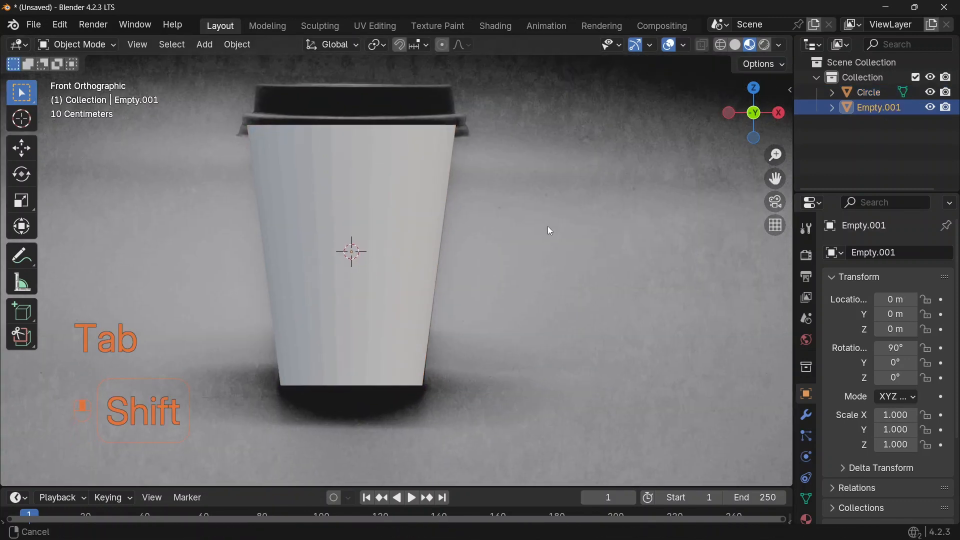
{"action": "key", "text": "g"}
{"action": "key", "text": "x"}
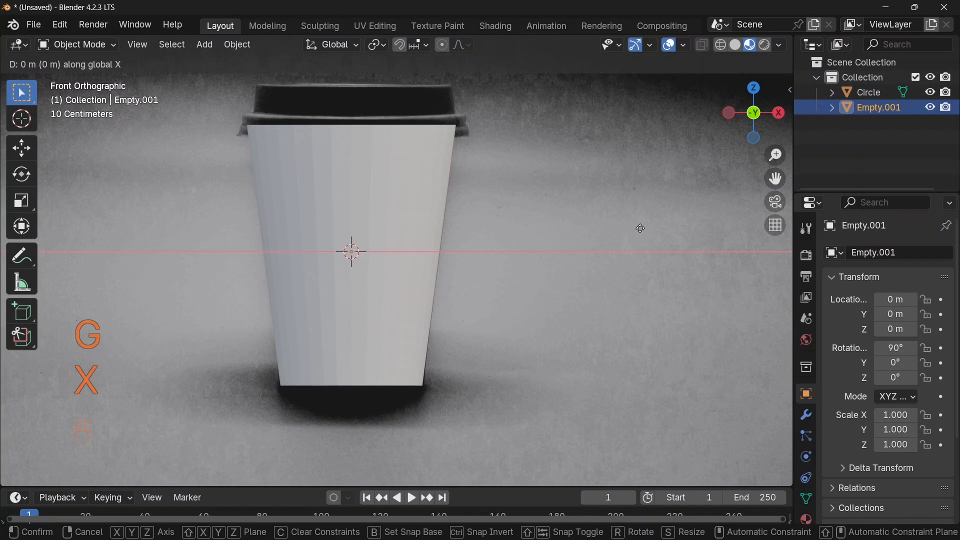
{"action": "key", "text": "shift"}
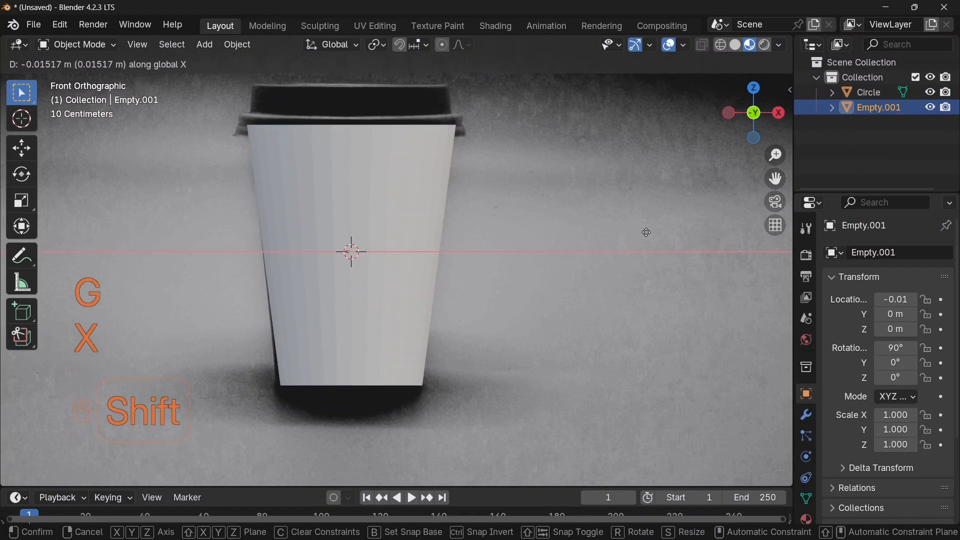
{"action": "left_click", "coordinate": [662, 257]}
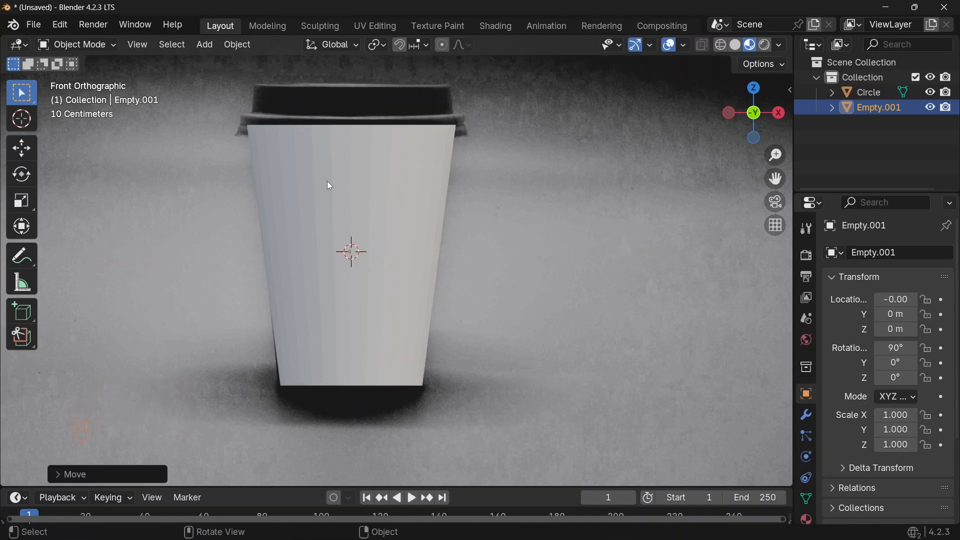
Edit the circle, select its bottom edge loop and fill it with a face, then return to Object Mode
{"action": "left_click", "coordinate": [367, 224]}
{"action": "key", "text": "Tab"}
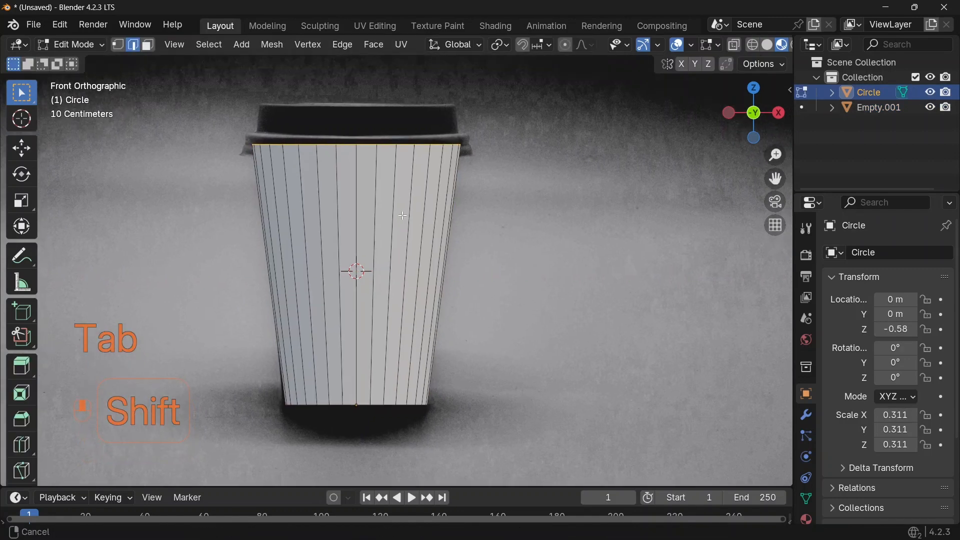
{"action": "middle_click_drag", "start_coordinate": [410, 190], "coordinate": [434, 190]}
{"action": "middle_click_drag", "start_coordinate": [542, 305], "coordinate": [550, 220]}
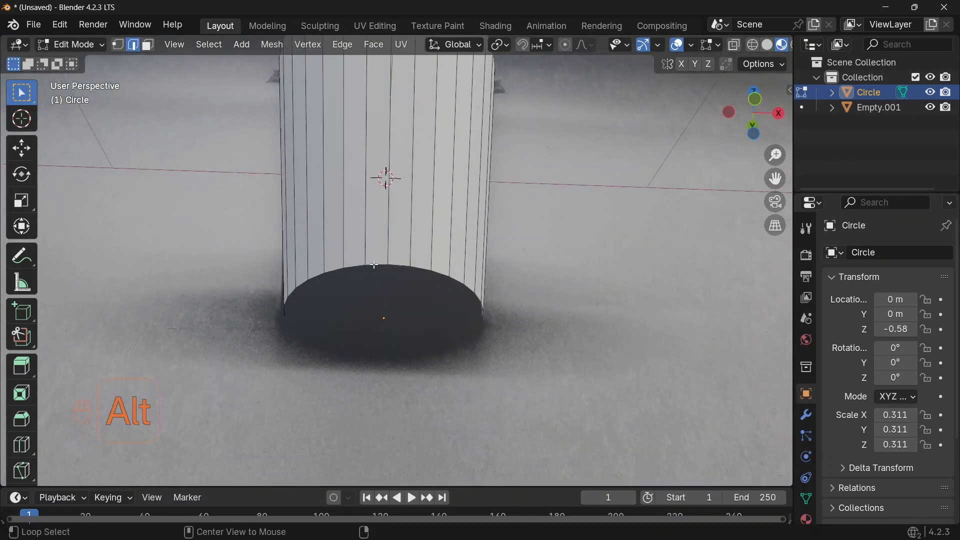
{"action": "left_click", "coordinate": [375, 264], "text": "alt"}
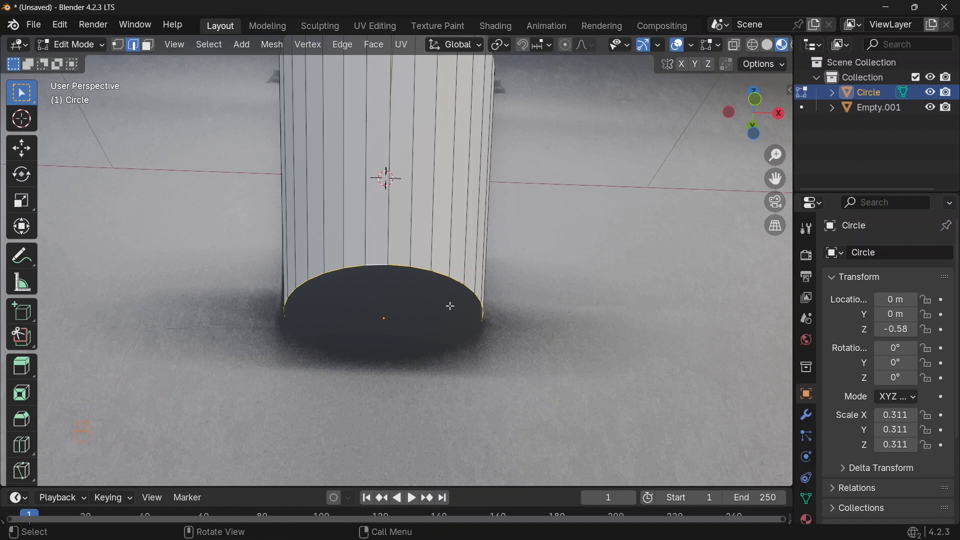
{"action": "key", "text": "f"}
{"action": "middle_click_drag", "start_coordinate": [587, 312], "coordinate": [790, 418]}
{"action": "key", "text": "Tab"}
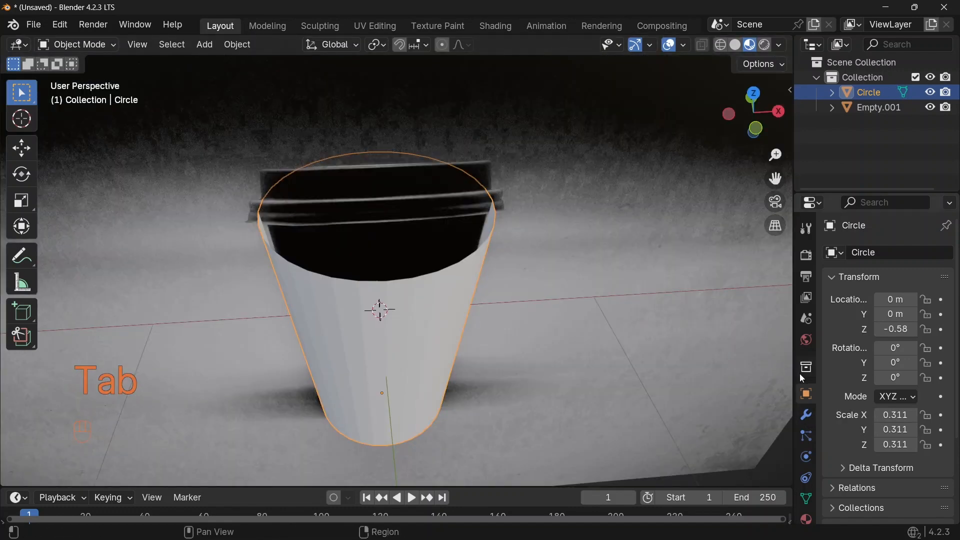
Add a Solidify modifier to the cup and set its thickness to 0.09
{"action": "left_click", "coordinate": [805, 415]}
{"action": "left_click", "coordinate": [832, 253]}
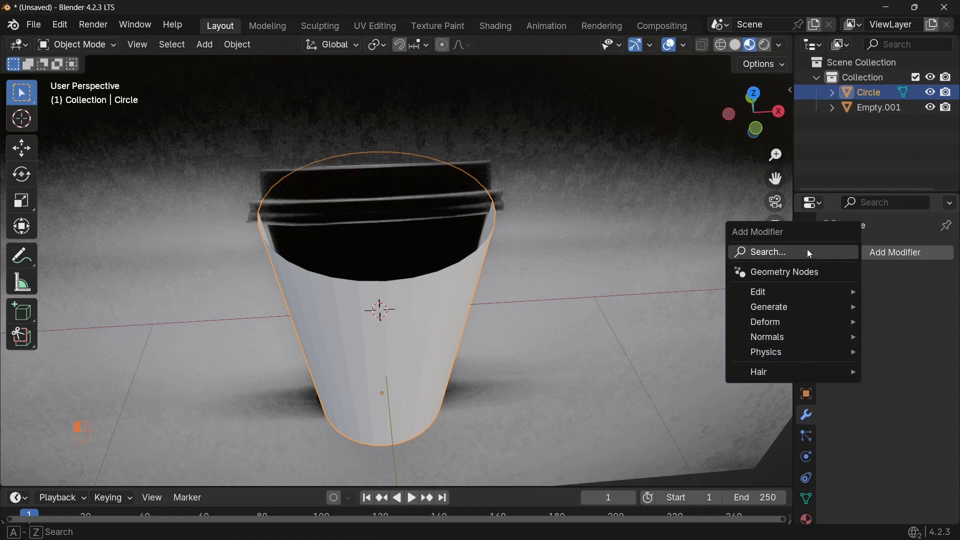
{"action": "left_click", "coordinate": [773, 253]}
{"action": "type", "text": "soli"}
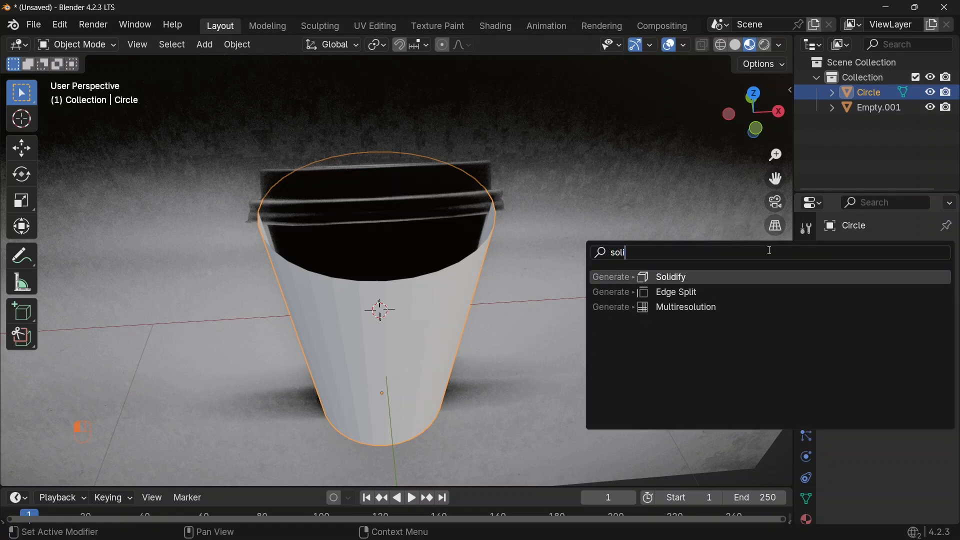
{"action": "key", "text": "Return"}
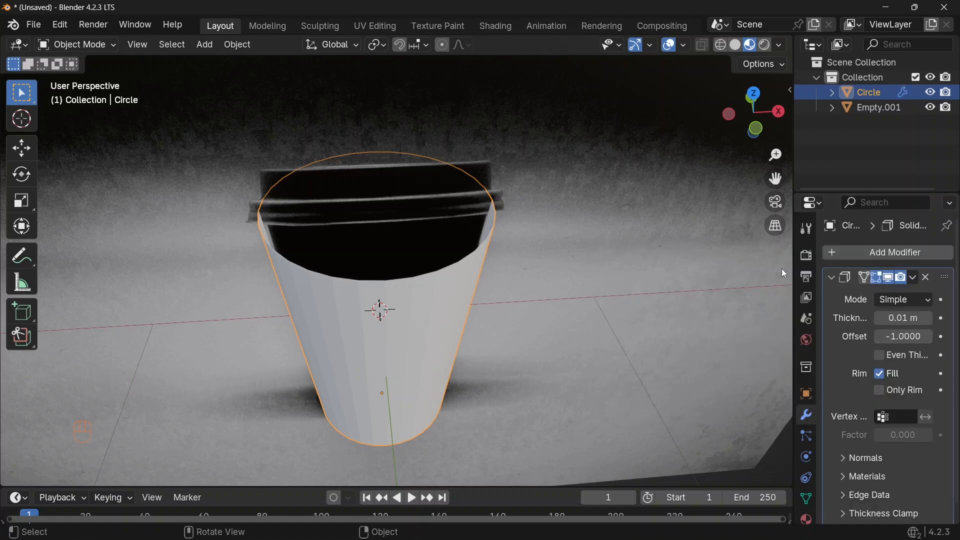
{"action": "left_click", "coordinate": [900, 318]}
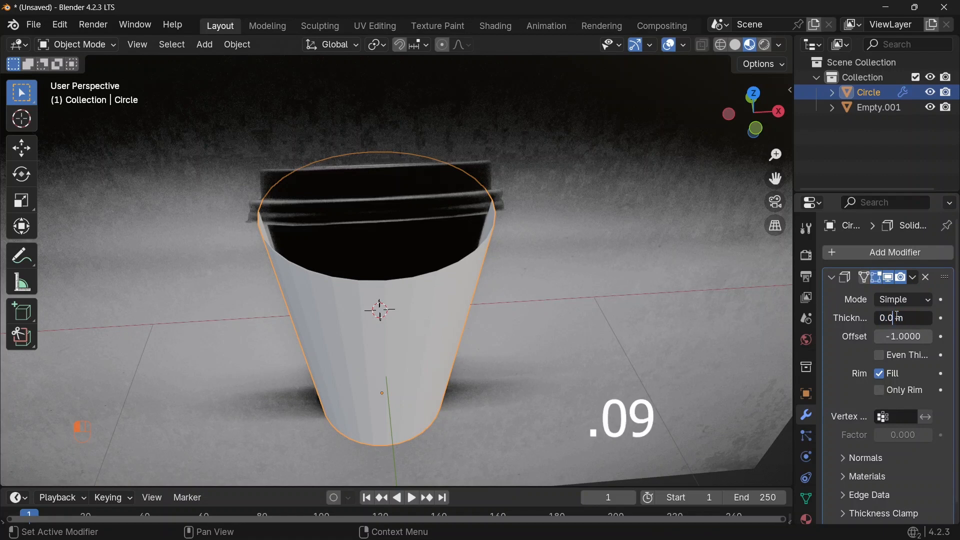
{"action": "key", "text": "Return"}
Add a Subdivision Surface modifier and raise its viewport and render levels to 3
{"action": "left_click", "coordinate": [832, 278]}
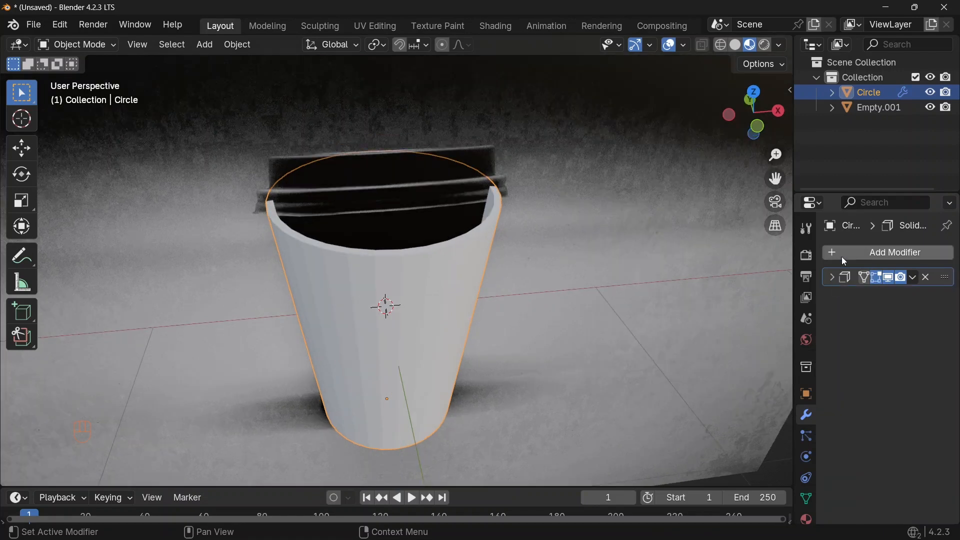
{"action": "left_click", "coordinate": [842, 256]}
{"action": "left_click", "coordinate": [774, 251]}
{"action": "type", "text": "subdivision"}
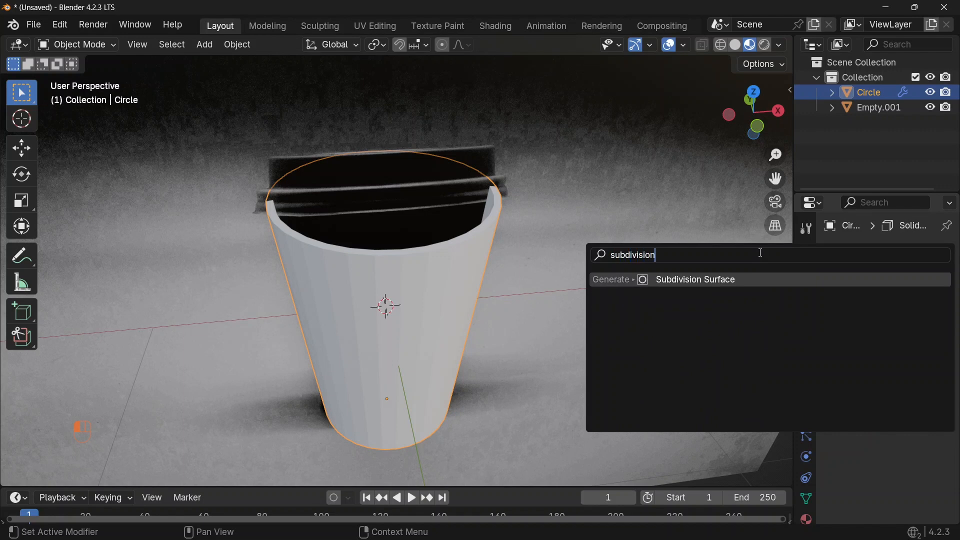
{"action": "key", "text": "Return"}
{"action": "scroll", "coordinate": [635, 255], "scroll_direction": "up", "scroll_amount": 1}
{"action": "middle_click_drag", "start_coordinate": [631, 261], "coordinate": [631, 218]}
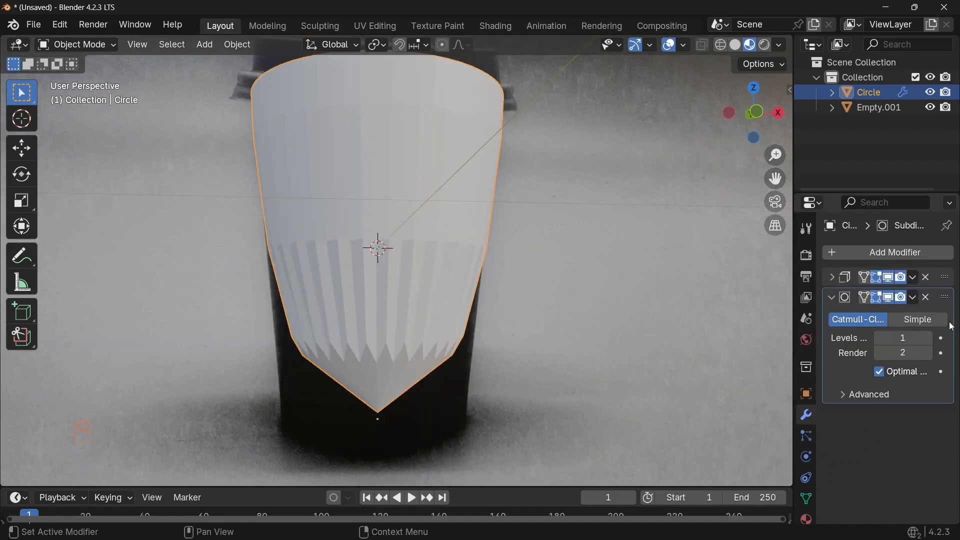
{"action": "left_click", "coordinate": [926, 339]}
{"action": "left_click", "coordinate": [927, 338]}
{"action": "left_click", "coordinate": [928, 353]}
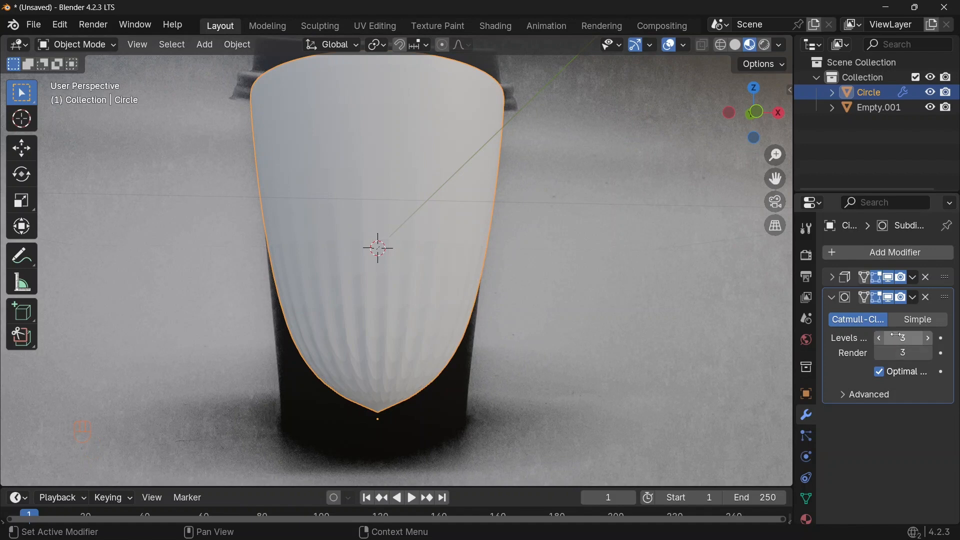
In face select mode, select the cup's bottom face and inset it
{"action": "key", "text": "Tab"}
{"action": "middle_click_drag", "start_coordinate": [440, 240], "coordinate": [442, 216]}
{"action": "key", "text": "3"}
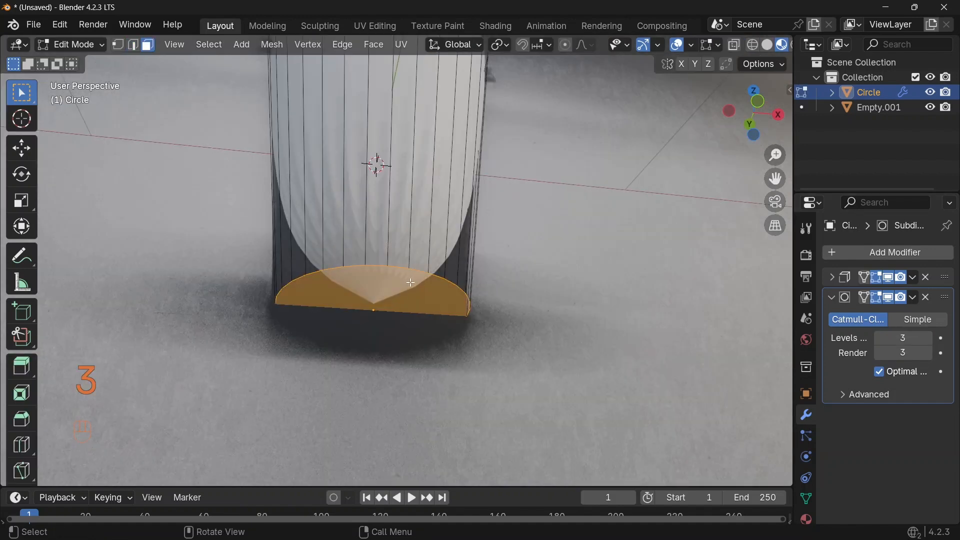
{"action": "left_click", "coordinate": [377, 285]}
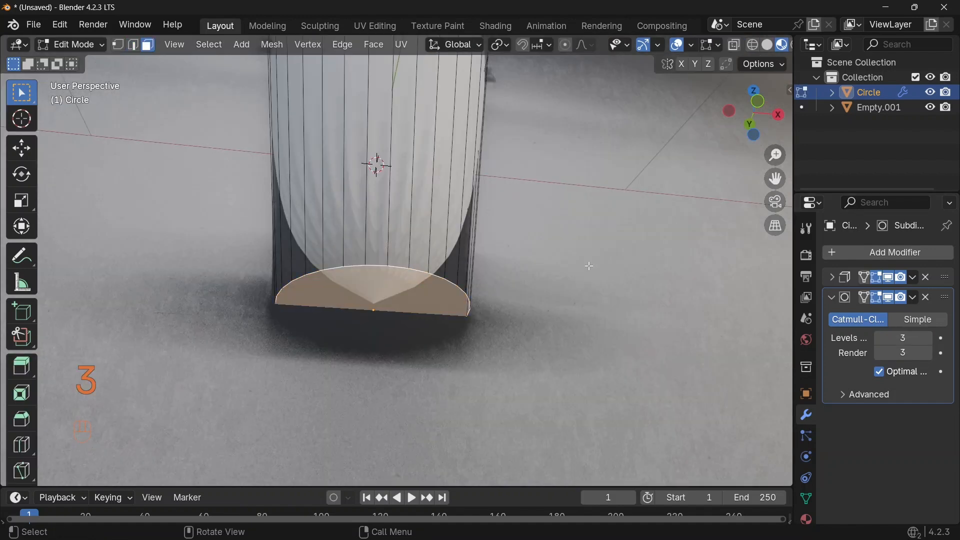
{"action": "key", "text": "i"}
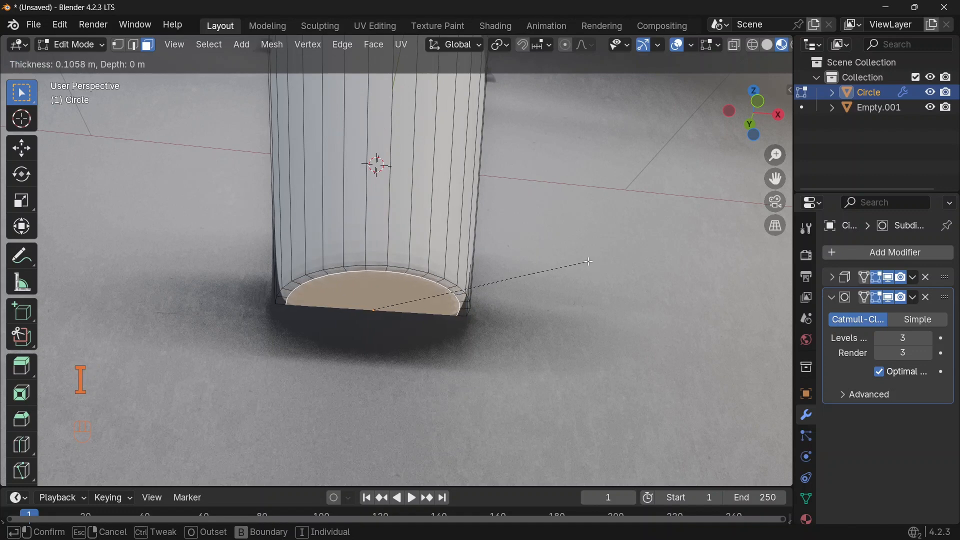
{"action": "left_click", "coordinate": [588, 262]}
Add a horizontal loop cut around the cup's body near the bottom
{"action": "scroll", "coordinate": [246, 268], "scroll_direction": "up", "scroll_amount": 3}
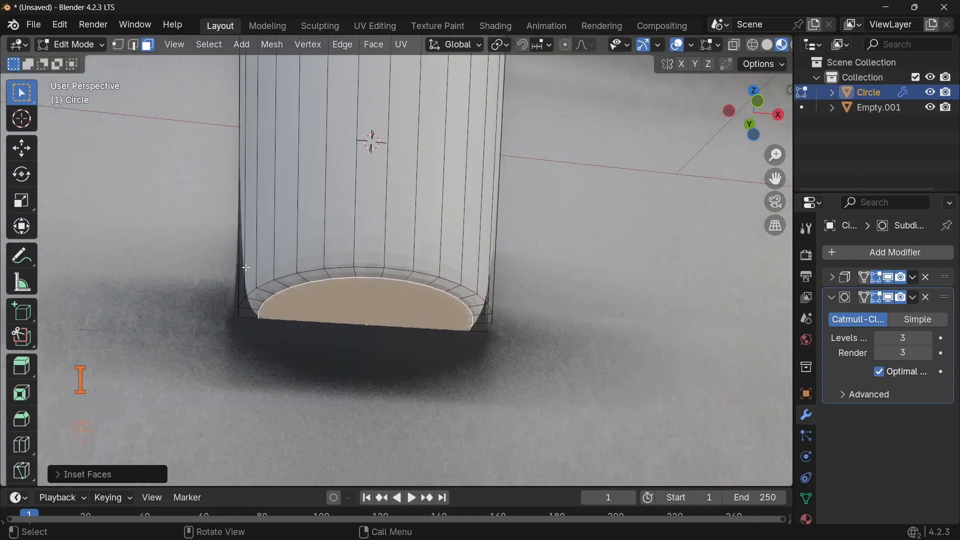
{"action": "scroll", "coordinate": [282, 211], "scroll_direction": "down", "scroll_amount": 2}
{"action": "middle_click_drag", "start_coordinate": [318, 214], "coordinate": [321, 235]}
{"action": "scroll", "coordinate": [320, 230], "scroll_direction": "down", "scroll_amount": 1}
{"action": "key", "text": "ctrl+r"}
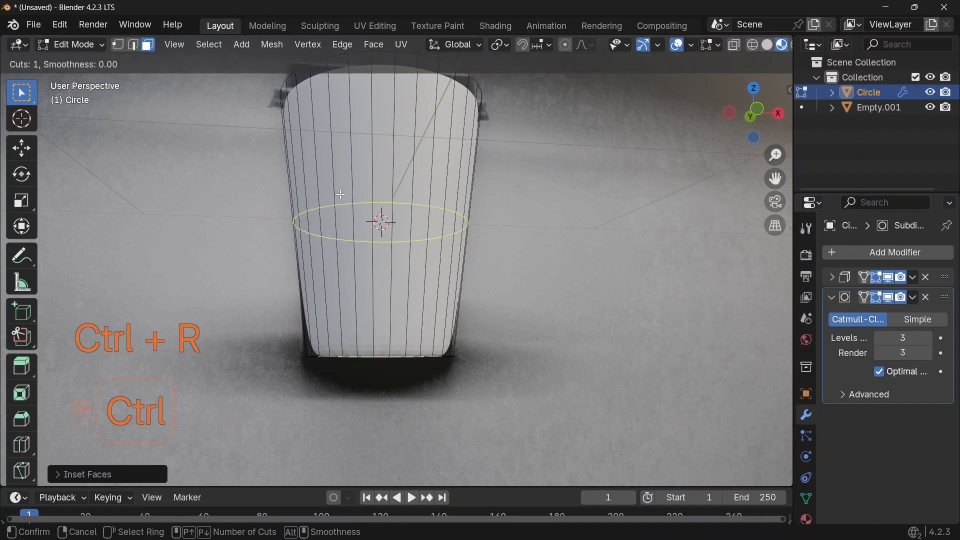
{"action": "left_click", "coordinate": [364, 205]}
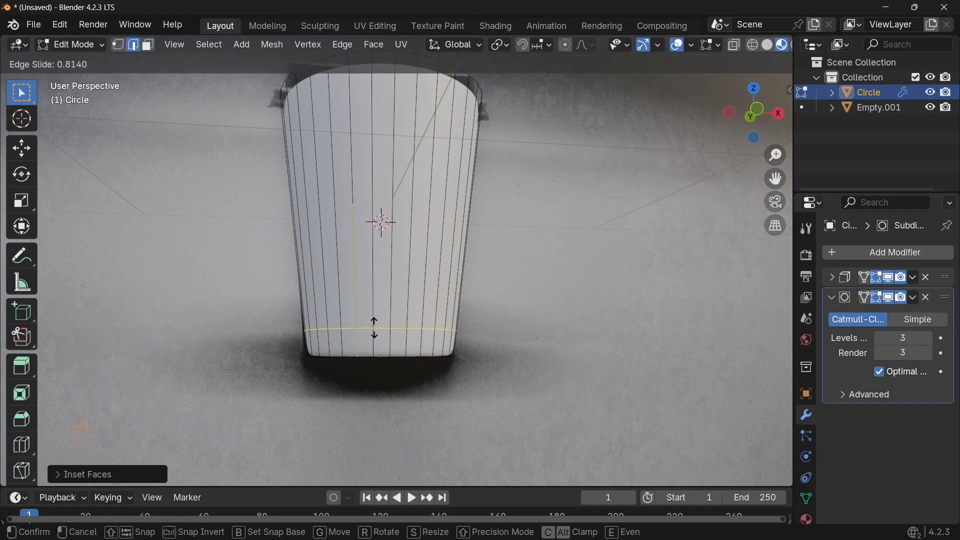
{"action": "left_click", "coordinate": [375, 329]}
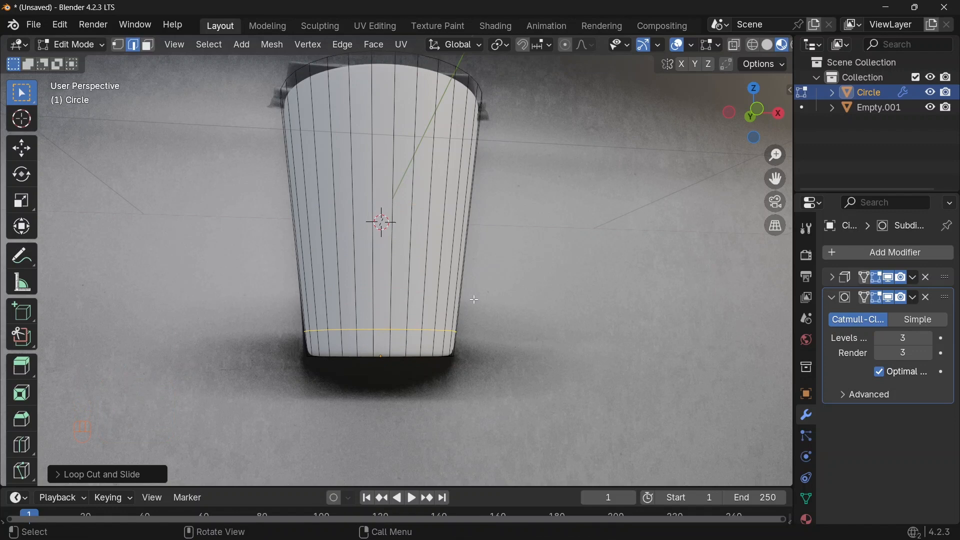
In front view, slide the new edge loop down closer to the cup's base
{"action": "key", "text": "KP_1"}
{"action": "scroll", "coordinate": [476, 302], "scroll_direction": "up", "scroll_amount": 4}
{"action": "middle_click_drag", "start_coordinate": [475, 301], "coordinate": [571, 177], "text": "shift"}
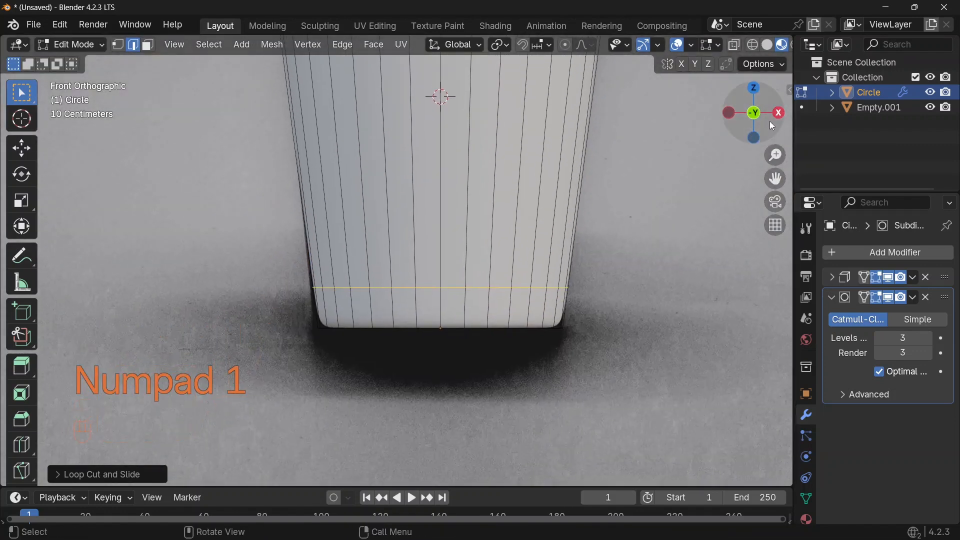
{"action": "scroll", "coordinate": [436, 318], "scroll_direction": "up", "scroll_amount": 3}
{"action": "middle_click_drag", "start_coordinate": [431, 306], "coordinate": [468, 261], "text": "shift"}
{"action": "scroll", "coordinate": [377, 297], "scroll_direction": "up", "scroll_amount": 3}
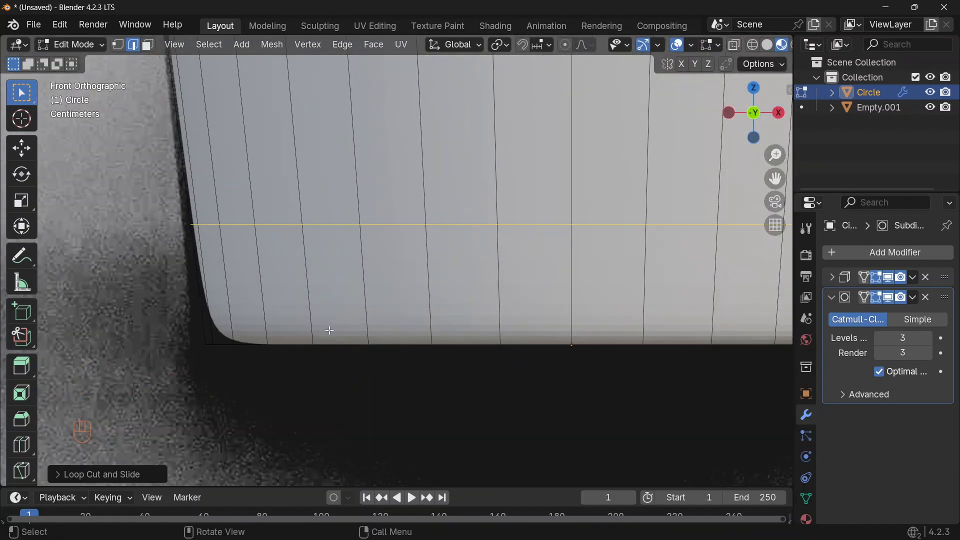
{"action": "key", "text": "g"}
{"action": "key", "text": "g"}
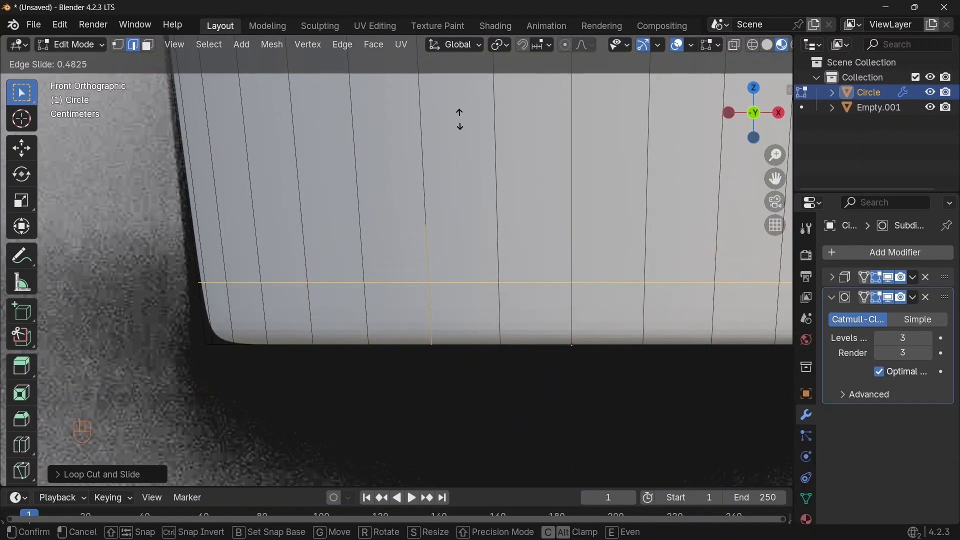
{"action": "left_click", "coordinate": [458, 183]}
Shade the cup smooth in object mode, then undo back into edit mode
{"action": "key", "text": "Tab"}
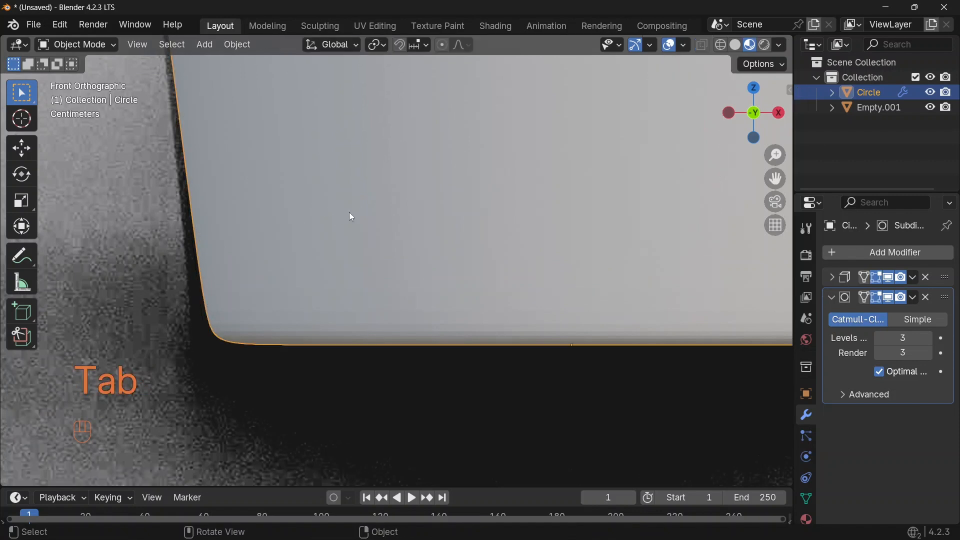
{"action": "right_click", "coordinate": [311, 187]}
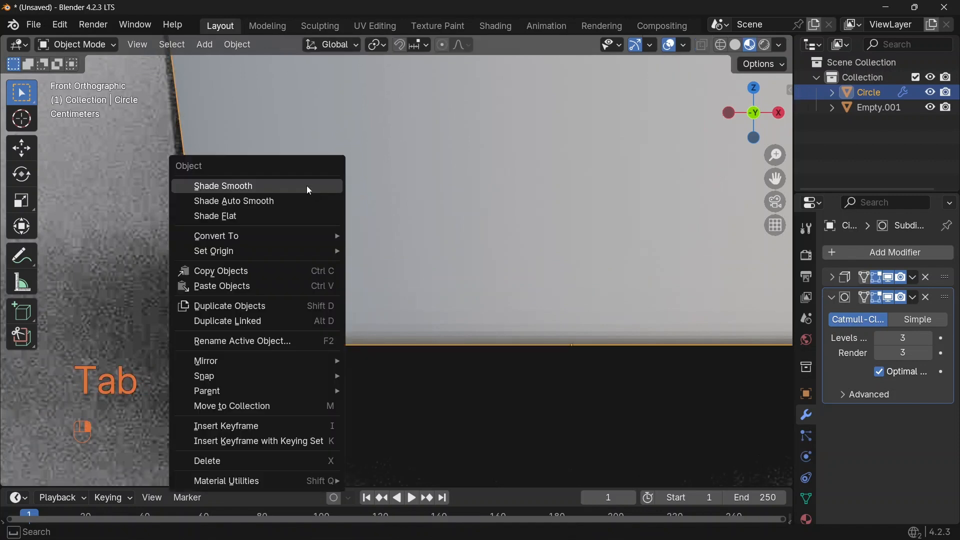
{"action": "left_click", "coordinate": [204, 187]}
{"action": "scroll", "coordinate": [290, 184], "scroll_direction": "down", "scroll_amount": 2}
{"action": "middle_click_drag", "start_coordinate": [290, 185], "coordinate": [522, 295], "text": "shift"}
{"action": "key", "text": "ctrl+z"}
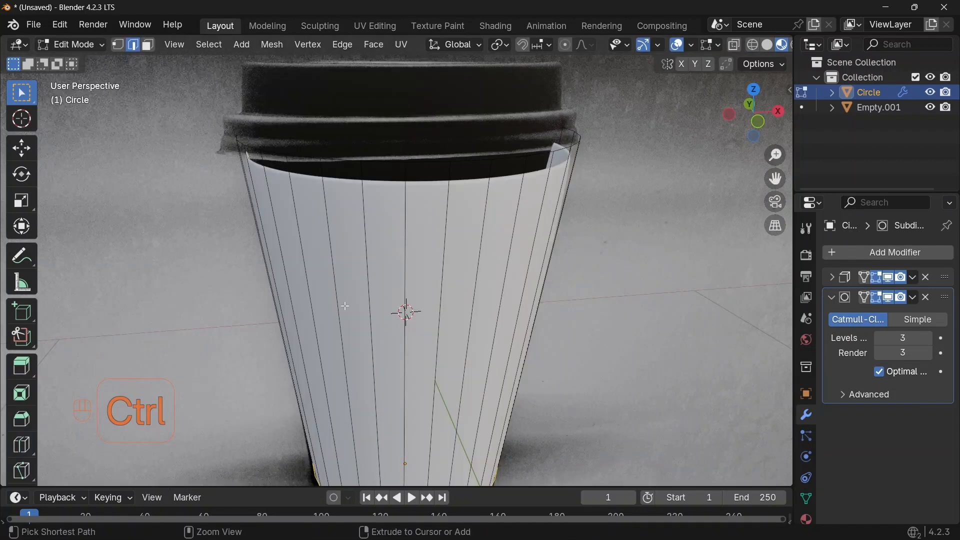
Add a horizontal loop cut near the cup's top and slide it up close to the rim, then leave edit mode
{"action": "key", "text": "ctrl+r"}
{"action": "left_click", "coordinate": [350, 309]}
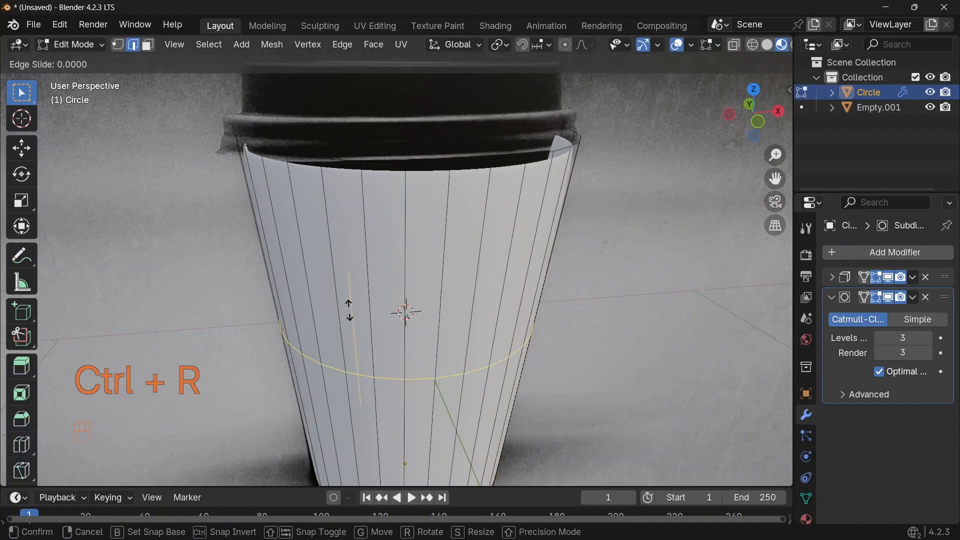
{"action": "left_click", "coordinate": [354, 178]}
{"action": "middle_click_drag", "start_coordinate": [306, 227], "coordinate": [327, 219], "text": "shift"}
{"action": "key", "text": "g"}
{"action": "key", "text": "g"}
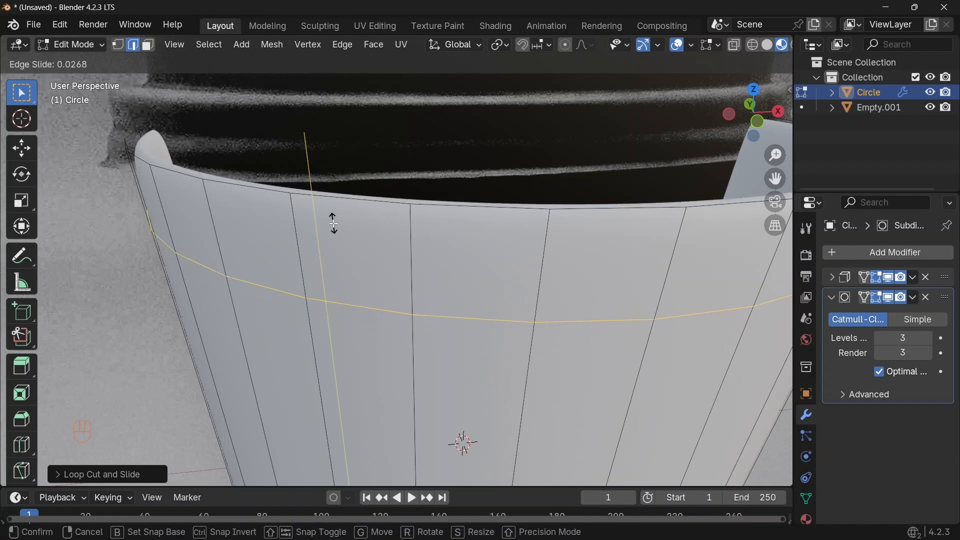
{"action": "left_click", "coordinate": [334, 226]}
{"action": "middle_click_drag", "start_coordinate": [334, 226], "coordinate": [398, 235], "text": "shift"}
{"action": "key", "text": "g"}
{"action": "key", "text": "g"}
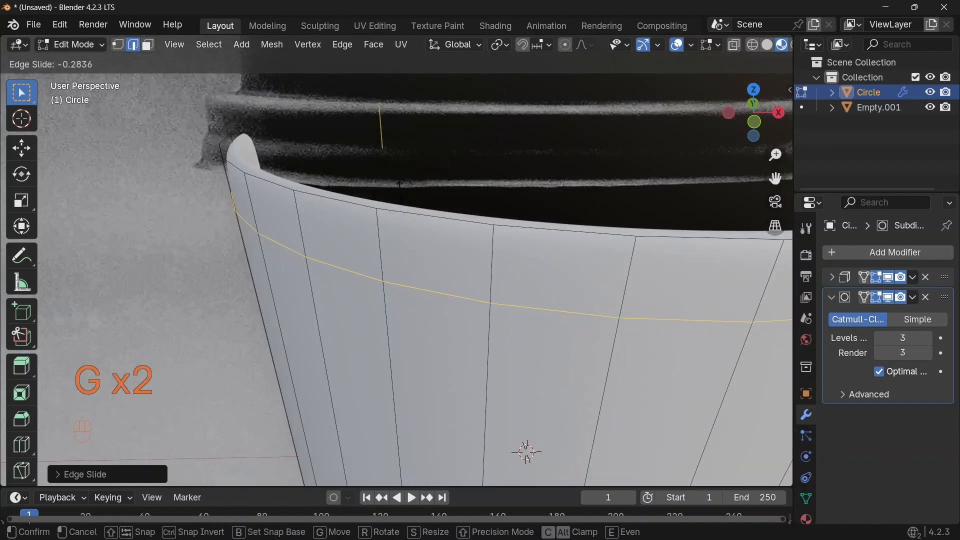
{"action": "left_click", "coordinate": [397, 192]}
{"action": "scroll", "coordinate": [397, 200], "scroll_direction": "down", "scroll_amount": 3}
{"action": "key", "text": "Tab"}
Save the file as Coffee Cup4
{"action": "middle_click_drag", "start_coordinate": [495, 281], "coordinate": [373, 223], "text": "shift"}
{"action": "scroll", "coordinate": [421, 239], "scroll_direction": "down", "scroll_amount": 6}
{"action": "left_click", "coordinate": [591, 271]}
{"action": "left_click", "coordinate": [725, 295]}
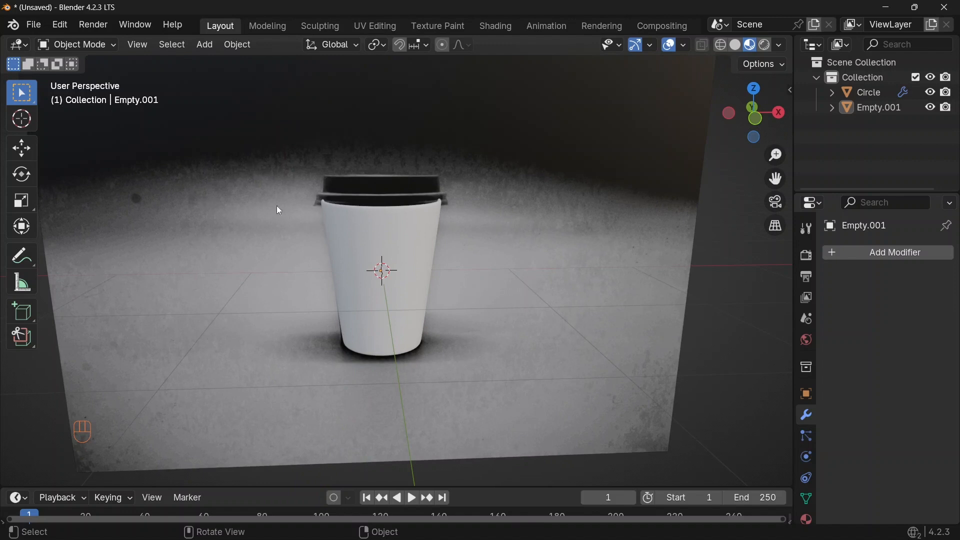
{"action": "key", "text": "ctrl+s"}
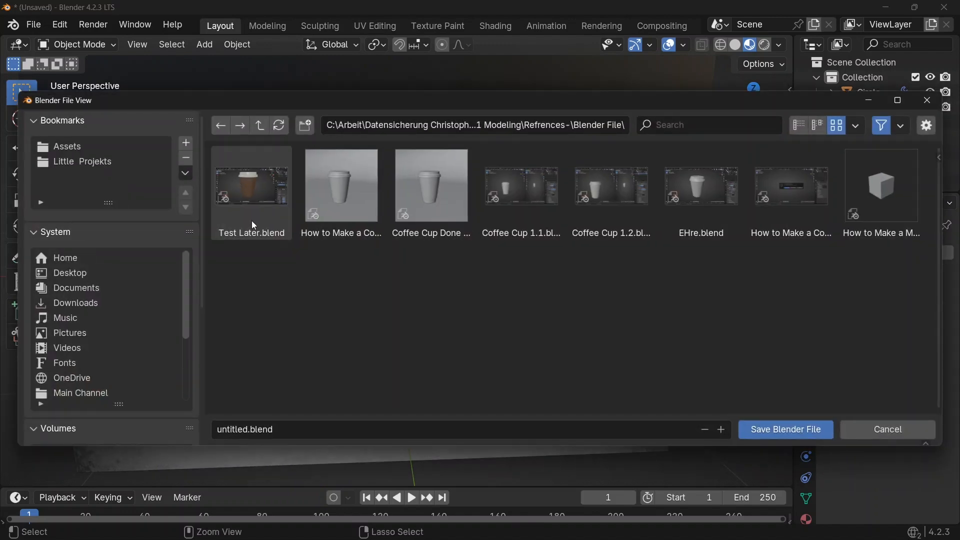
{"action": "left_click", "coordinate": [248, 429]}
{"action": "type", "text": "C"}
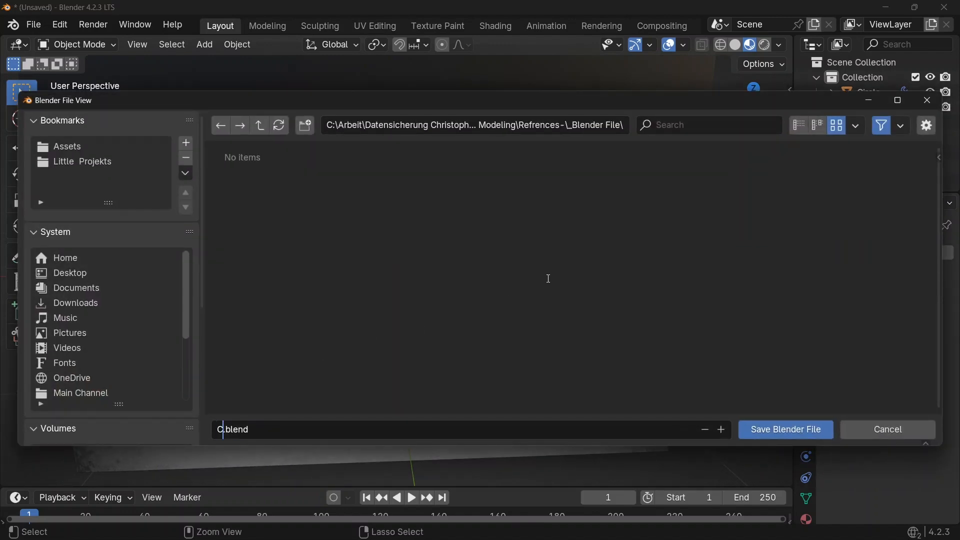
{"action": "type", "text": "offee Cup4"}
{"action": "key", "text": "Return"}
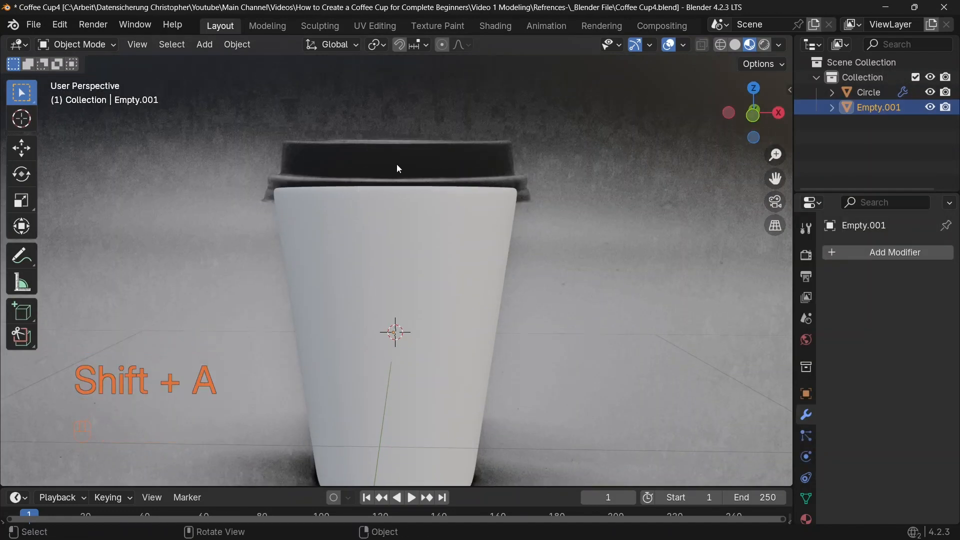
Add a new circle mesh and move it up along Z above the cup
{"action": "middle_click_drag", "start_coordinate": [554, 289], "coordinate": [490, 236], "text": "shift"}
{"action": "key", "text": "shift+a"}
{"action": "mouse_move", "coordinate": [479, 234]}
{"action": "left_click", "coordinate": [555, 270]}
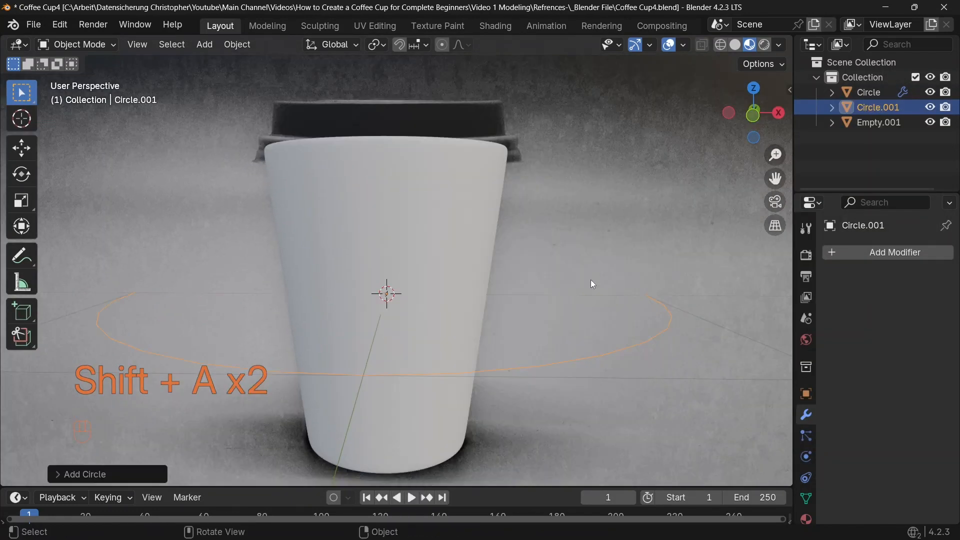
{"action": "key", "text": "g"}
{"action": "key", "text": "z"}
{"action": "left_click", "coordinate": [577, 161]}
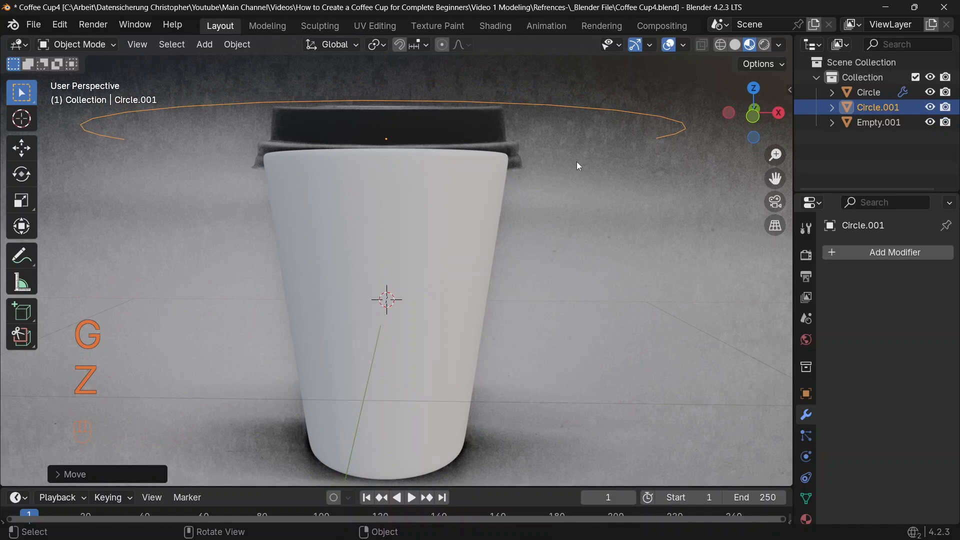
In front view, move the circle down to the top of the lid and scale it to the lid's width
{"action": "key", "text": "KP_1"}
{"action": "scroll", "coordinate": [580, 163], "scroll_direction": "up", "scroll_amount": 3}
{"action": "middle_click_drag", "start_coordinate": [545, 156], "coordinate": [514, 318], "text": "shift"}
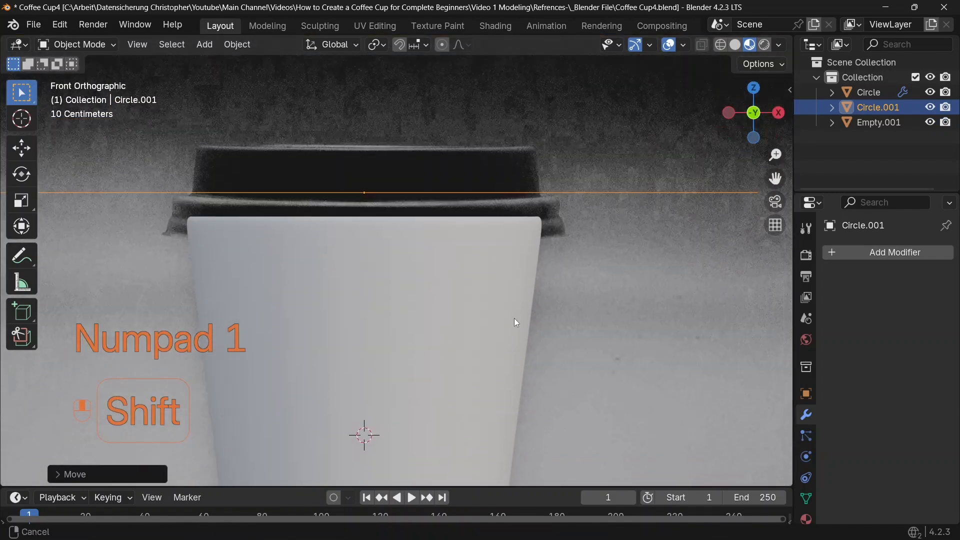
{"action": "key", "text": "g"}
{"action": "key", "text": "z"}
{"action": "left_click", "coordinate": [520, 280]}
{"action": "scroll", "coordinate": [521, 280], "scroll_direction": "down", "scroll_amount": 2}
{"action": "key", "text": "s"}
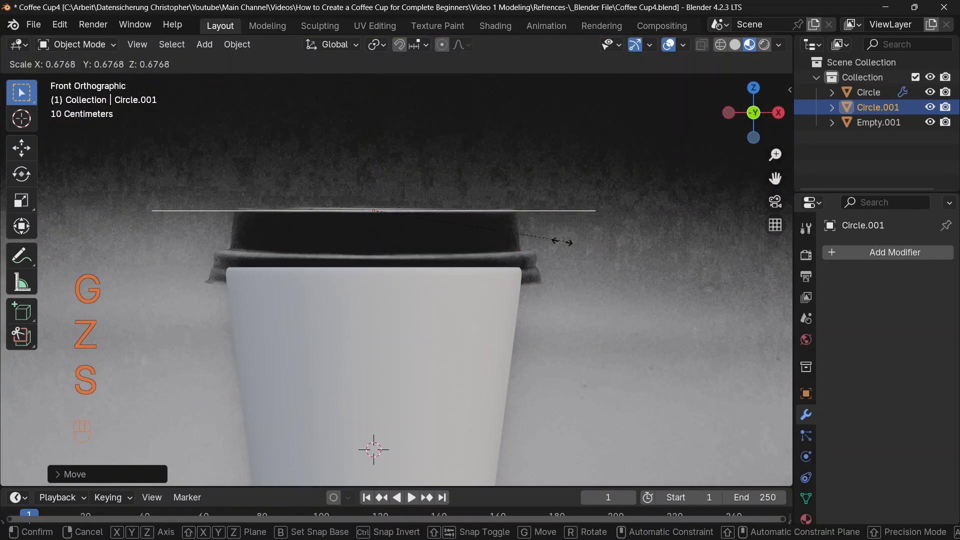
{"action": "left_click", "coordinate": [497, 244]}
In edge select mode, extrude the circle down along Z to the lid's ledge and scale it slightly wider
{"action": "scroll", "coordinate": [515, 230], "scroll_direction": "up", "scroll_amount": 3}
{"action": "middle_click_drag", "start_coordinate": [516, 230], "coordinate": [515, 248], "text": "shift"}
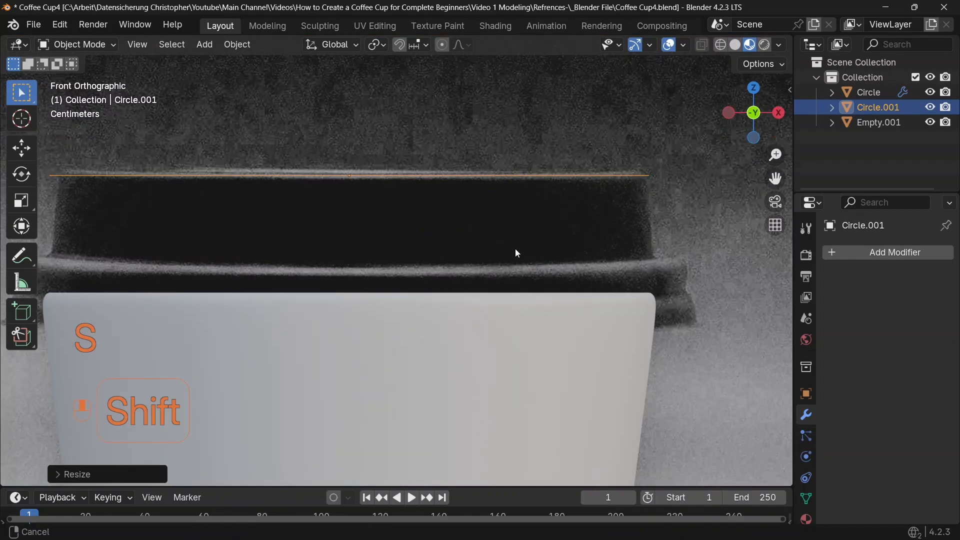
{"action": "key", "text": "Tab"}
{"action": "key", "text": "2"}
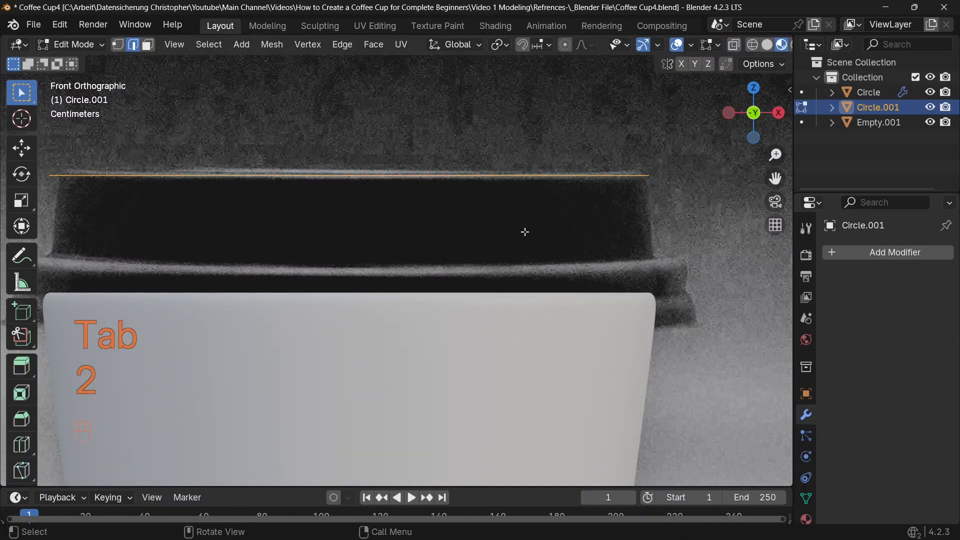
{"action": "key", "text": "e"}
{"action": "key", "text": "z"}
{"action": "left_click", "coordinate": [545, 304]}
{"action": "key", "text": "s"}
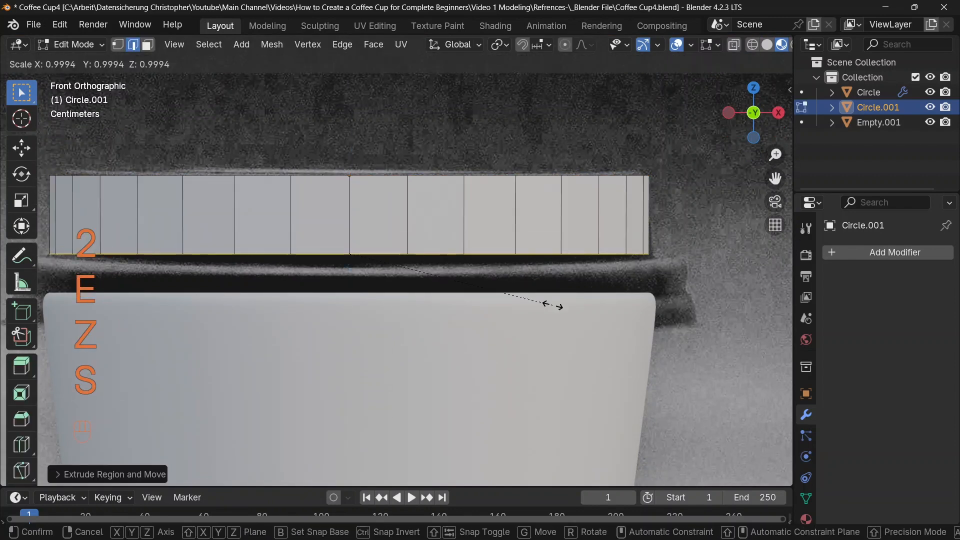
{"action": "left_click", "coordinate": [569, 293]}
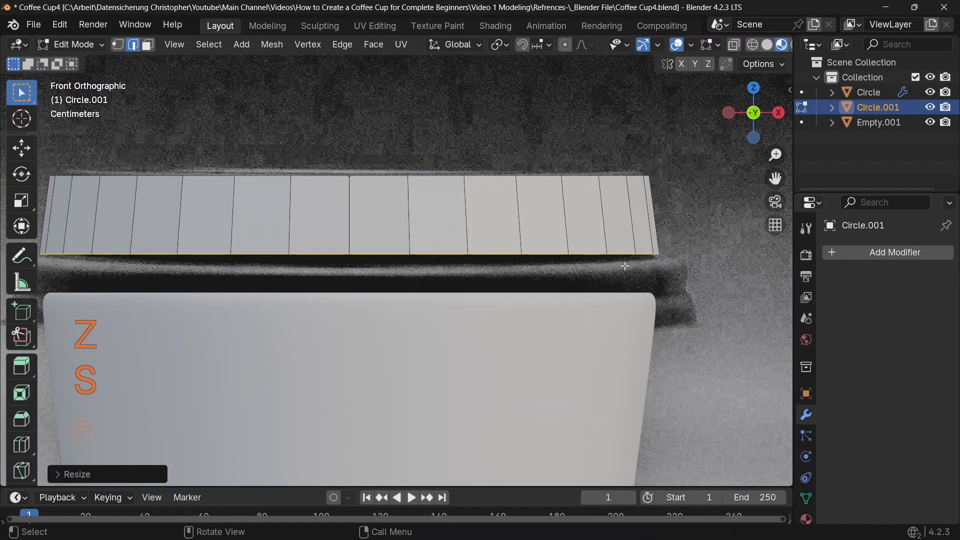
Extrude the bottom edge loop outward and move it down along Z to form the lid's ledge
{"action": "key", "text": "e"}
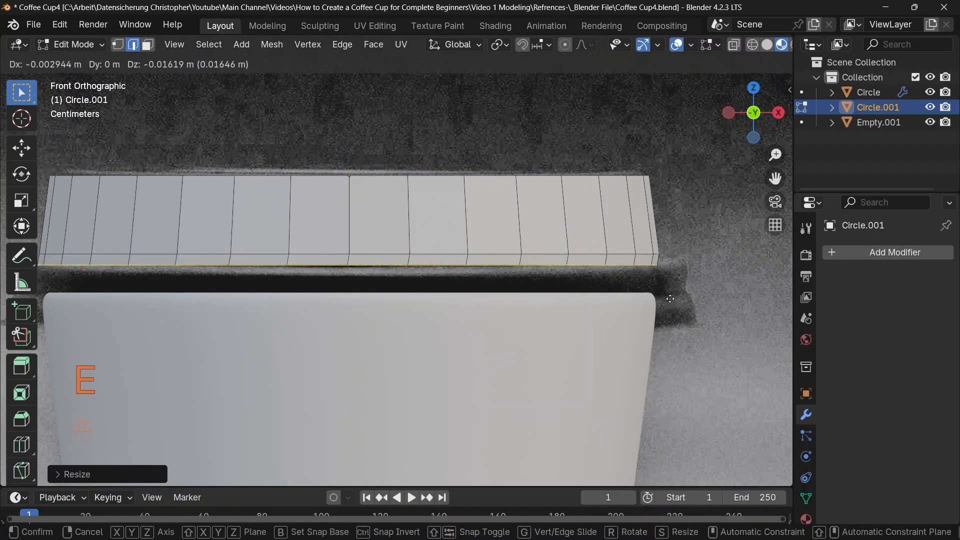
{"action": "left_click", "coordinate": [670, 299]}
{"action": "key", "text": "s"}
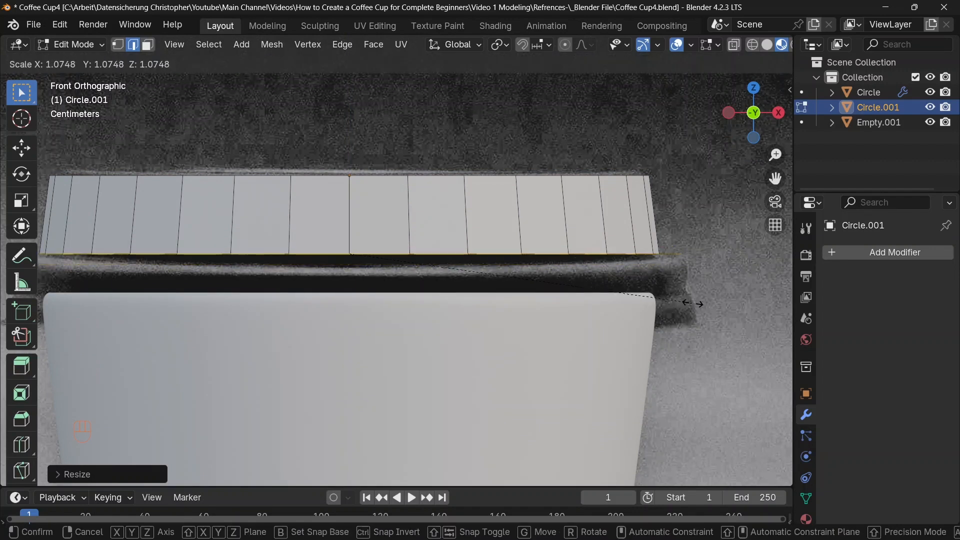
{"action": "right_click", "coordinate": [696, 303]}
{"action": "key", "text": "g"}
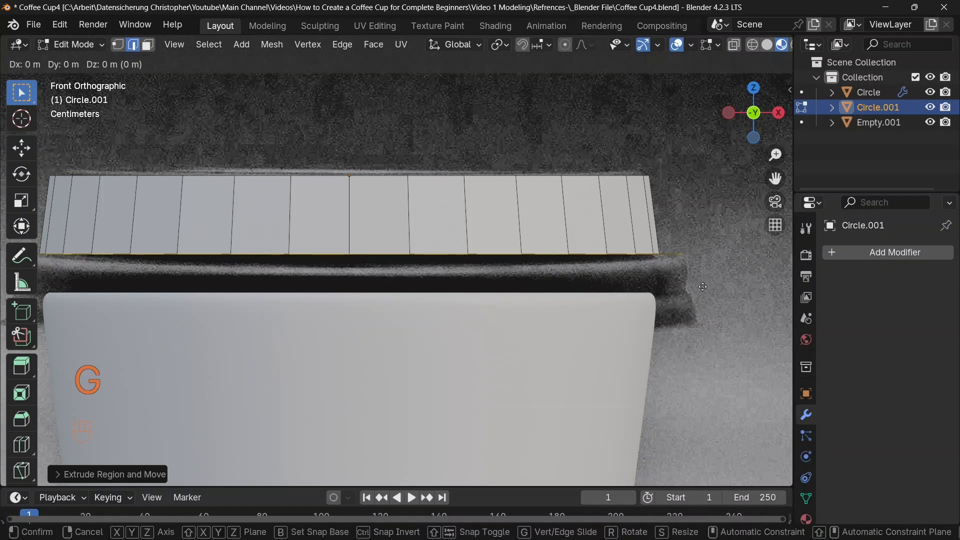
{"action": "key", "text": "z"}
{"action": "left_click", "coordinate": [705, 292]}
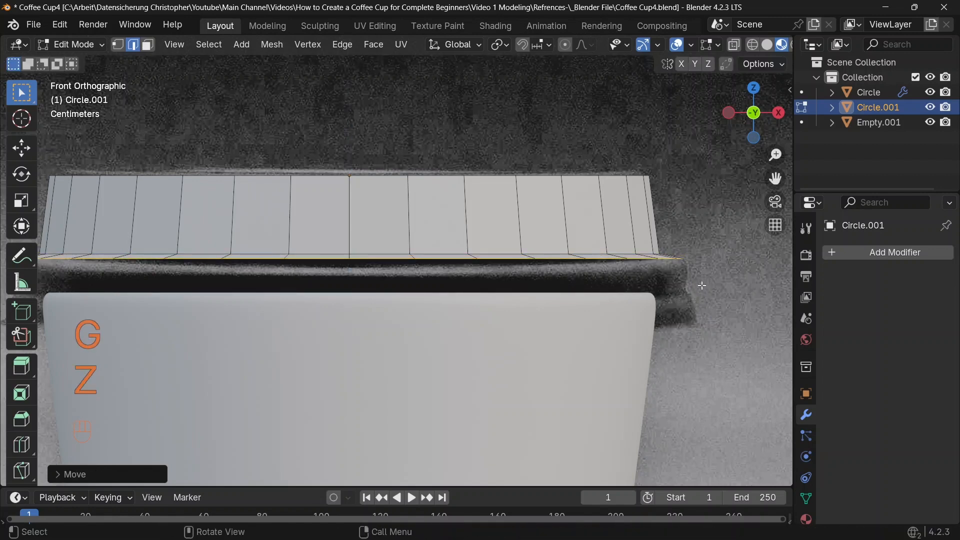
Extrude the bottom edge loop down along Z twice to build the lid's rim band
{"action": "key", "text": "e"}
{"action": "key", "text": "z"}
{"action": "left_click", "coordinate": [629, 256]}
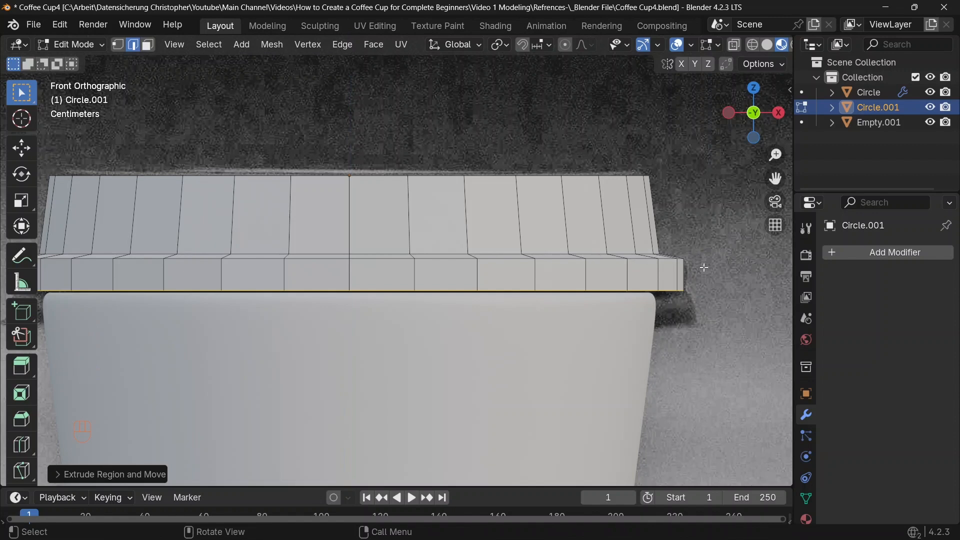
{"action": "scroll", "coordinate": [704, 268], "scroll_direction": "up", "scroll_amount": 2}
{"action": "key", "text": "e"}
{"action": "key", "text": "z"}
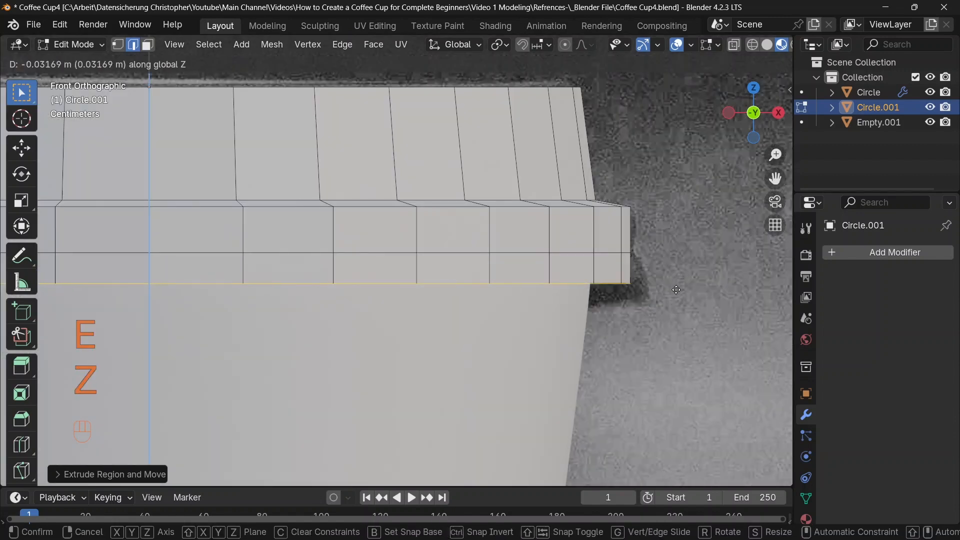
{"action": "left_click", "coordinate": [677, 291]}
Scale the lid's bottom edge loop outward, extrude it along Z, and leave edit mode
{"action": "key", "text": "s"}
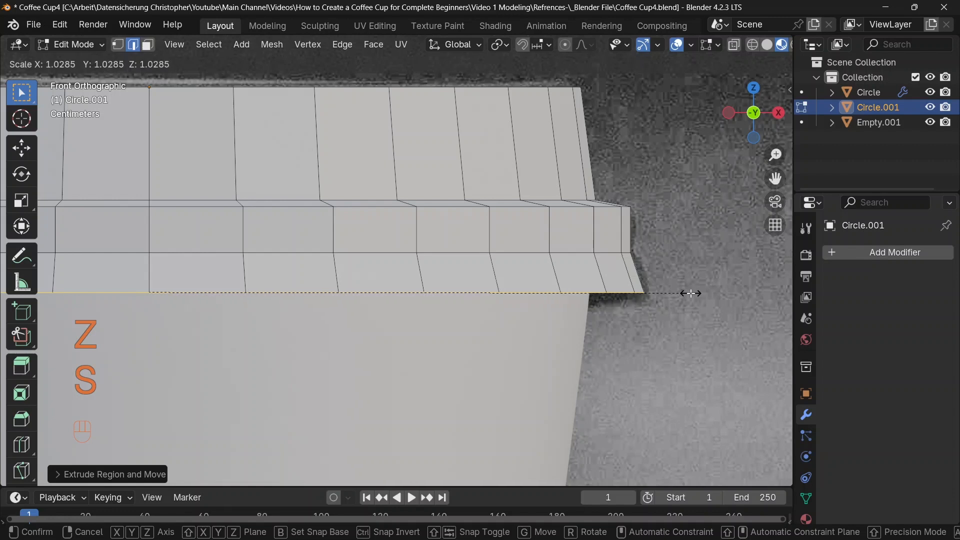
{"action": "left_click", "coordinate": [691, 293]}
{"action": "key", "text": "e"}
{"action": "key", "text": "z"}
{"action": "key", "text": "Tab"}
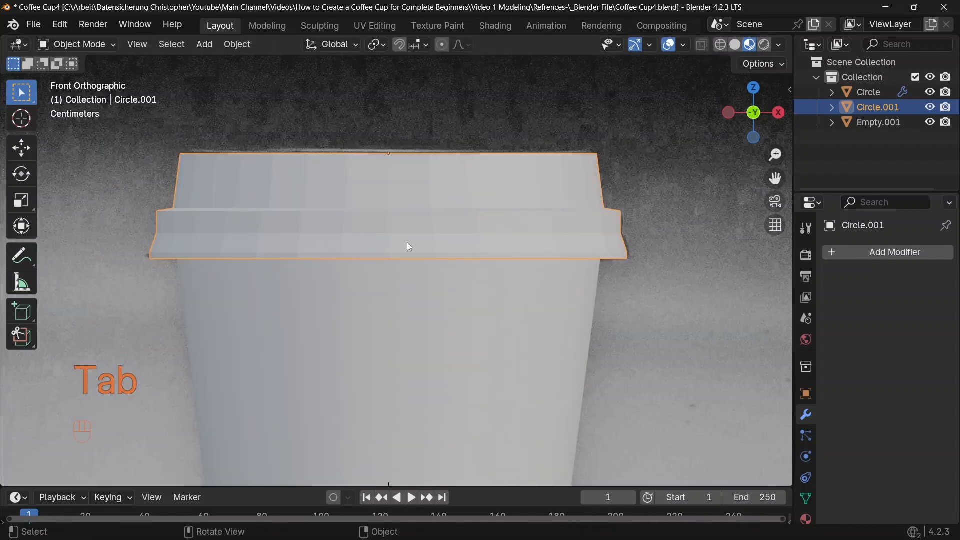
Select the lid and the cup and copy the cup's modifiers to the lid
{"action": "scroll", "coordinate": [407, 243], "scroll_direction": "down", "scroll_amount": 2}
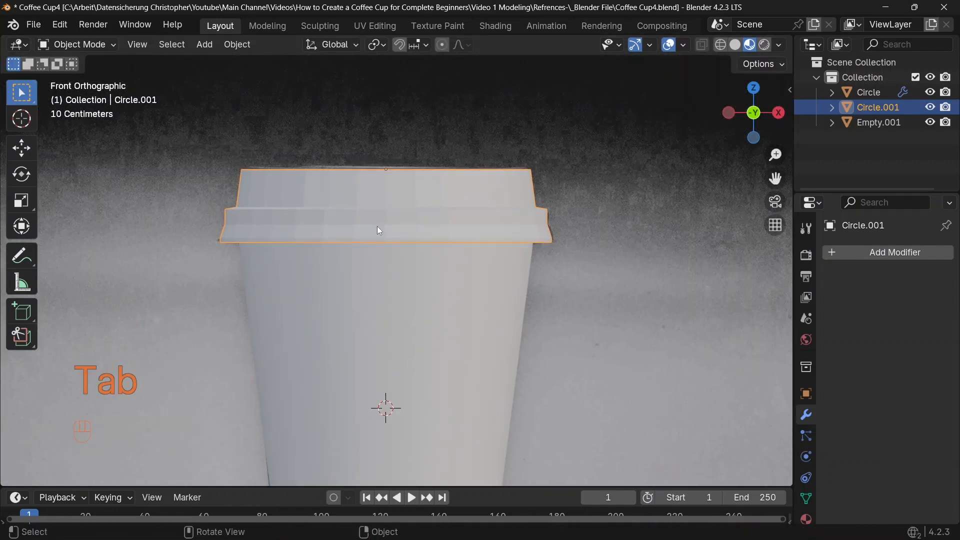
{"action": "left_click", "coordinate": [449, 284], "text": "shift"}
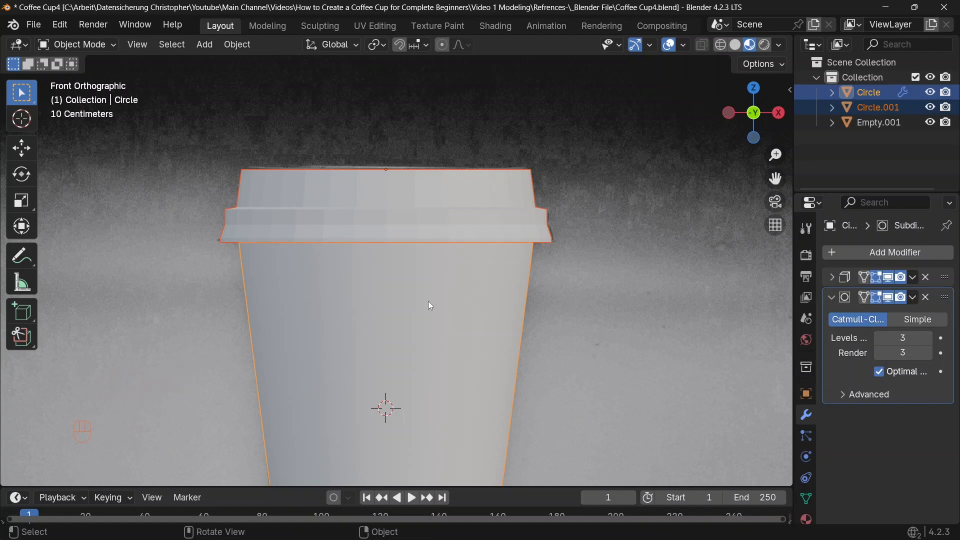
{"action": "key", "text": "ctrl+l"}
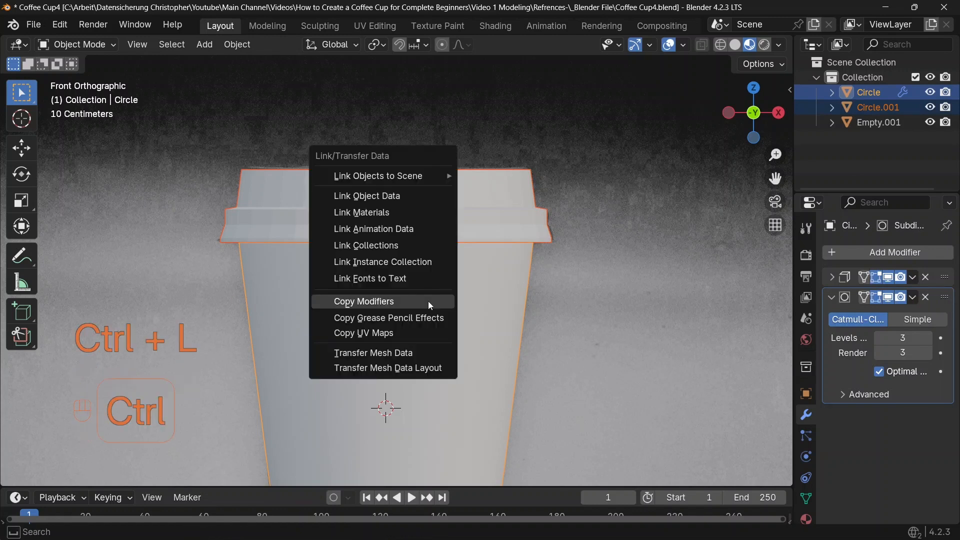
{"action": "left_click", "coordinate": [394, 302]}
Select the lid and set its Solidify thickness to 0.03 m
{"action": "middle_click_drag", "start_coordinate": [450, 278], "coordinate": [380, 292], "text": "shift"}
{"action": "scroll", "coordinate": [450, 270], "scroll_direction": "up", "scroll_amount": 4}
{"action": "middle_click_drag", "start_coordinate": [518, 242], "coordinate": [524, 210]}
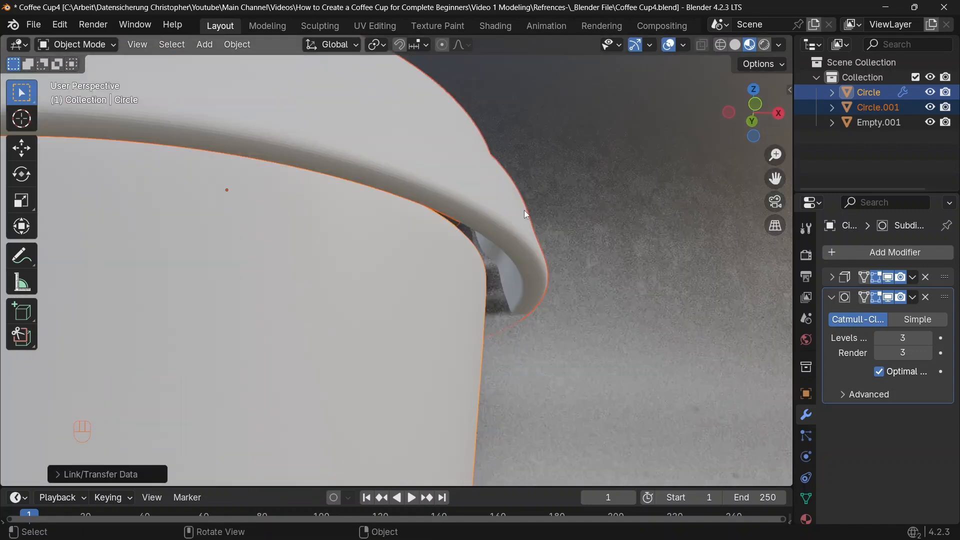
{"action": "left_click", "coordinate": [391, 162]}
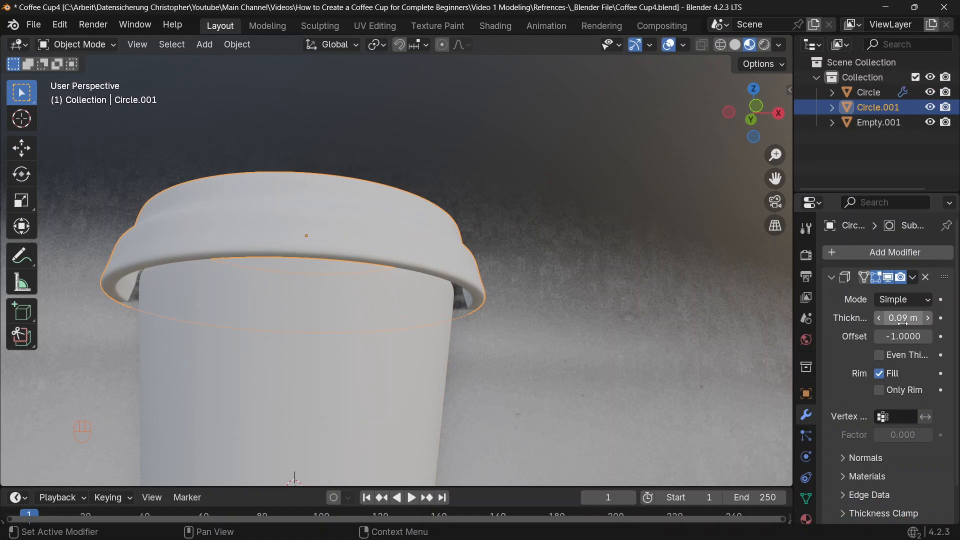
{"action": "left_click", "coordinate": [896, 315]}
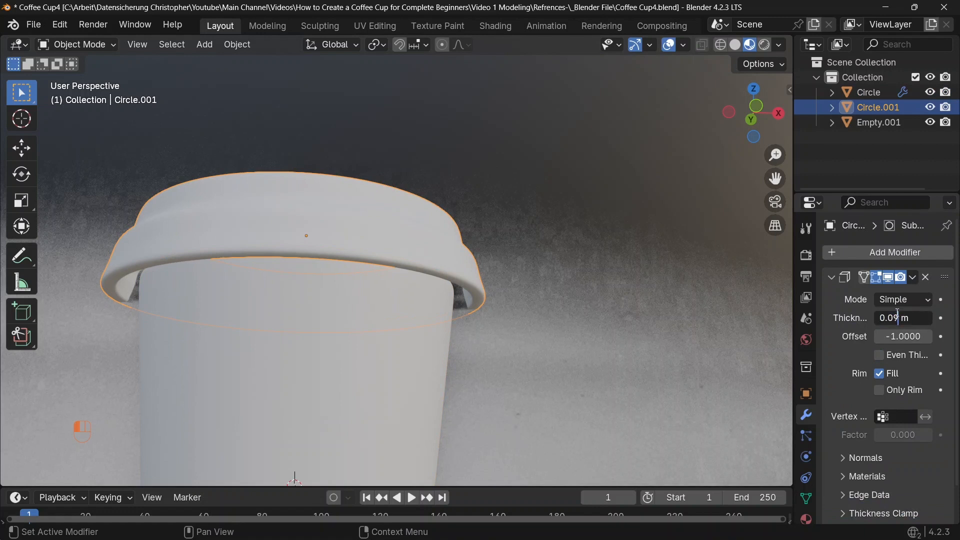
{"action": "type", "text": "0.03"}
{"action": "key", "text": "Return"}
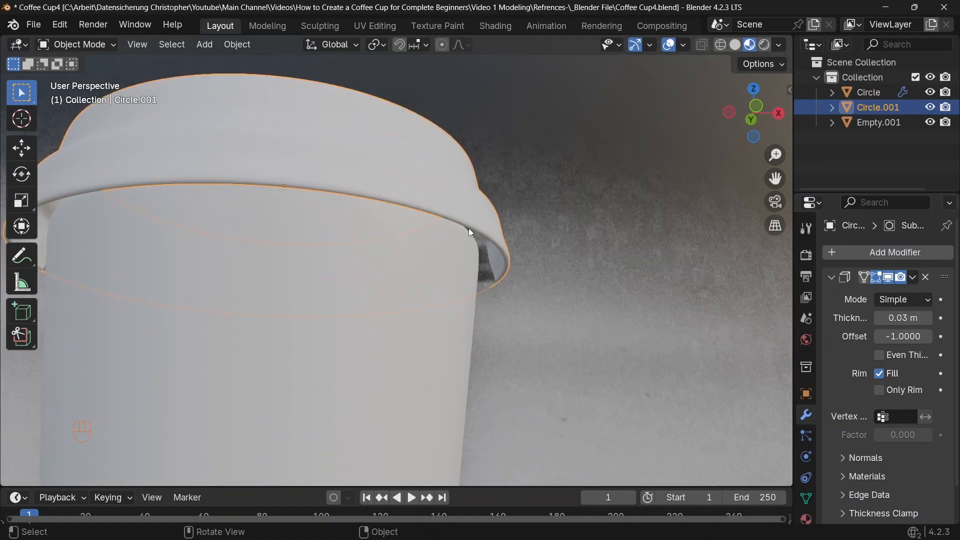
Select the lid and set its Solidify offset to 1
{"action": "left_click", "coordinate": [433, 266]}
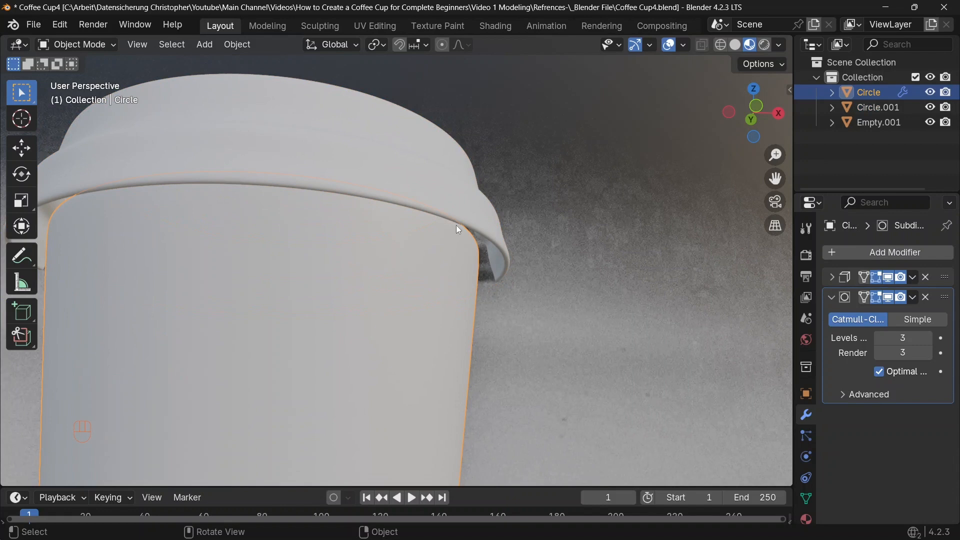
{"action": "left_click", "coordinate": [486, 219]}
{"action": "double_click", "coordinate": [899, 336]}
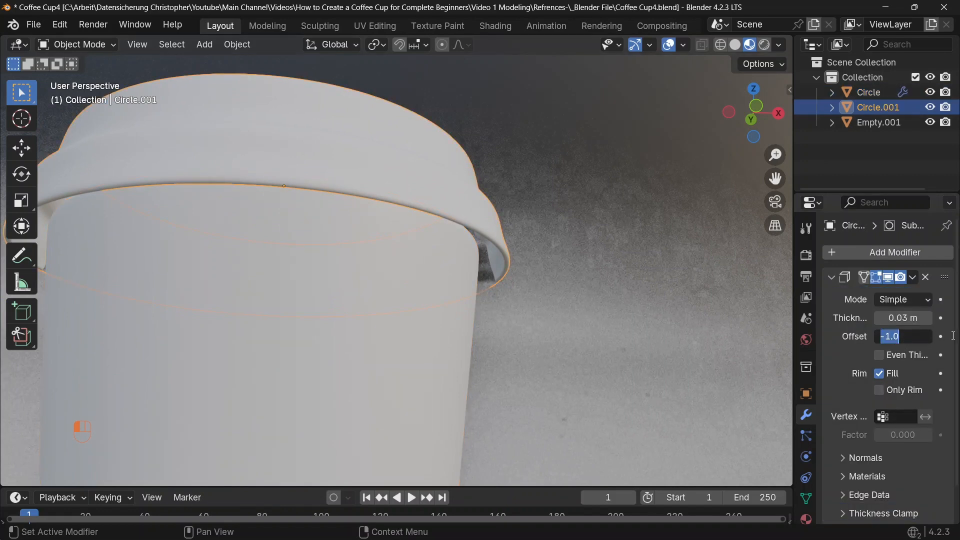
{"action": "type", "text": "1"}
{"action": "key", "text": "Return"}
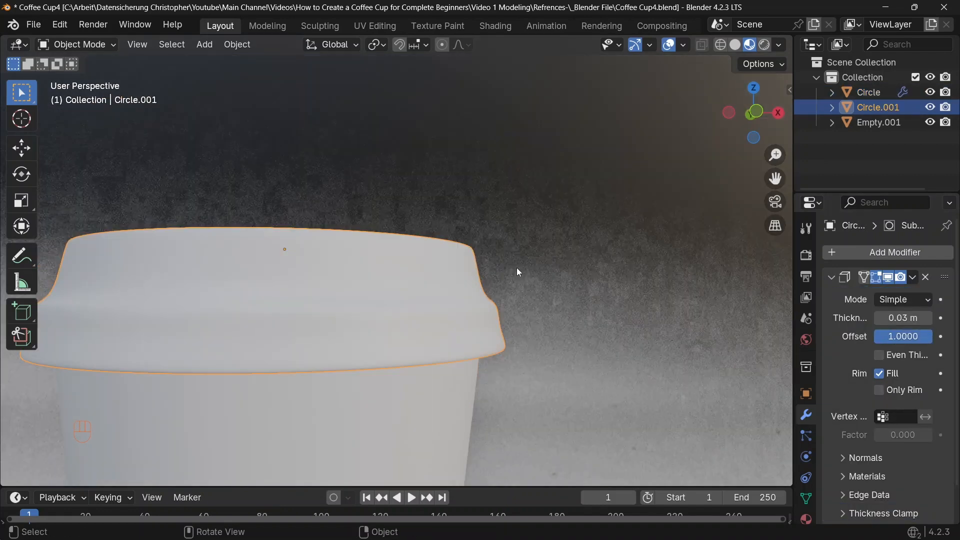
In front view and edit mode, select the lid's top edge loop and scale it slightly inward
{"action": "key", "text": "KP_1"}
{"action": "scroll", "coordinate": [500, 257], "scroll_direction": "up", "scroll_amount": 5}
{"action": "key", "text": "Tab"}
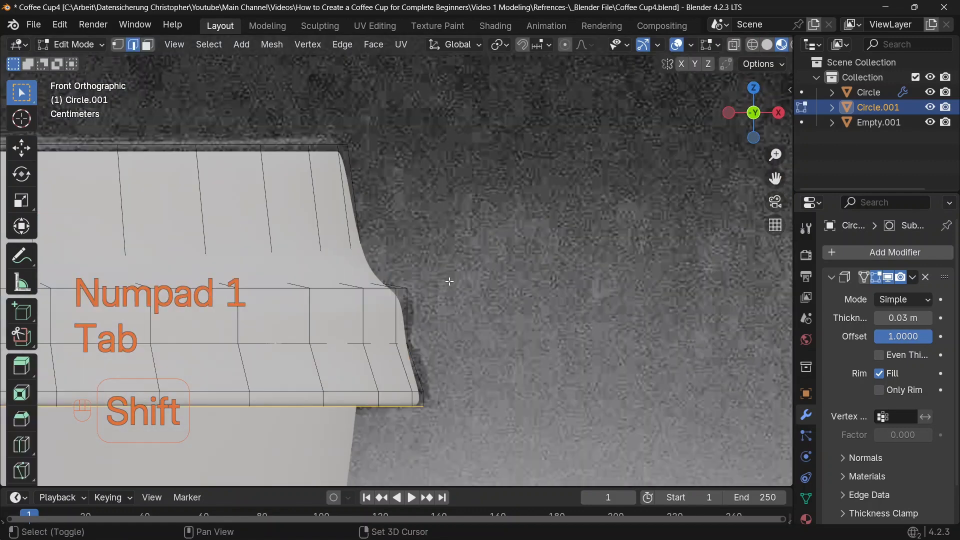
{"action": "middle_click_drag", "start_coordinate": [449, 282], "coordinate": [460, 272], "text": "shift"}
{"action": "key", "text": "2"}
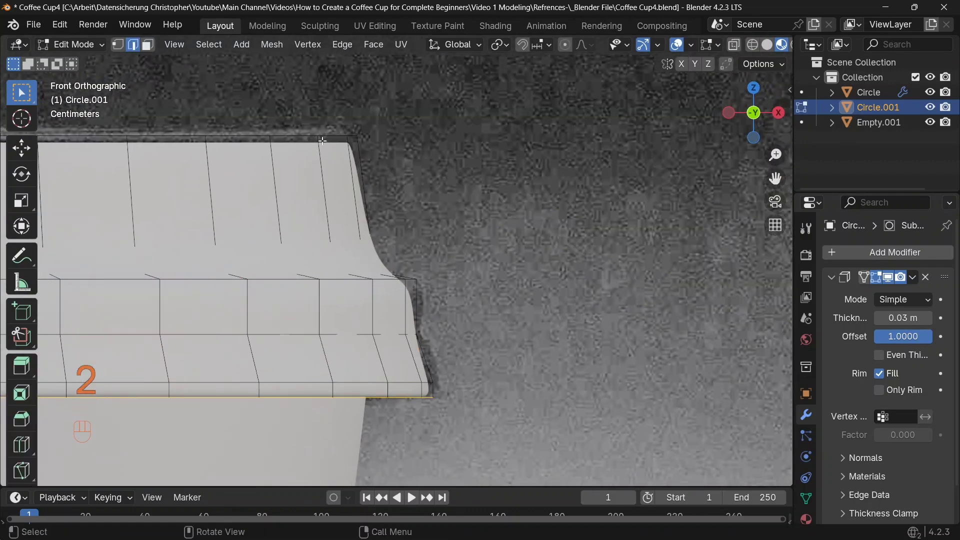
{"action": "left_click", "coordinate": [322, 141], "text": "alt"}
{"action": "key", "text": "s"}
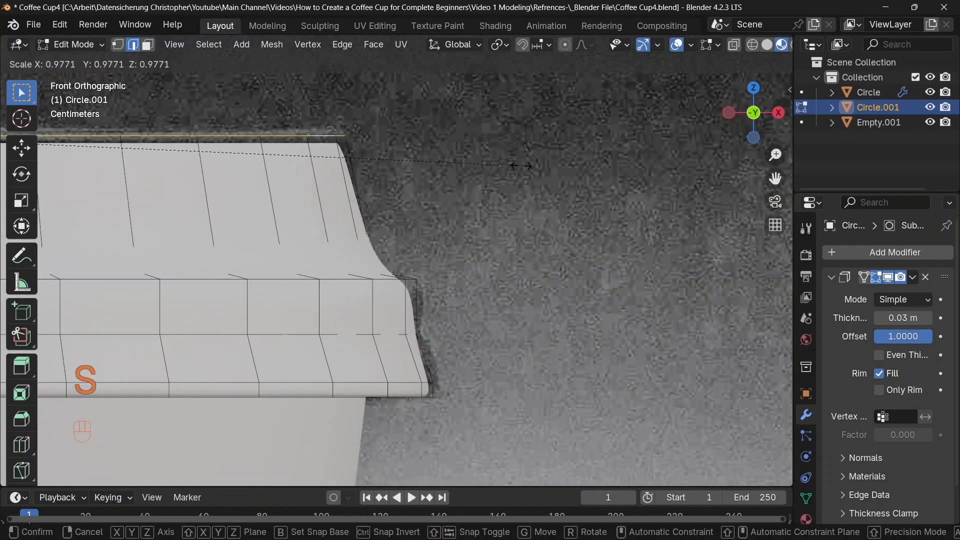
{"action": "left_click", "coordinate": [523, 163]}
Move the lid's top edge loop slightly up along Z and scale it again
{"action": "key", "text": "g"}
{"action": "key", "text": "z"}
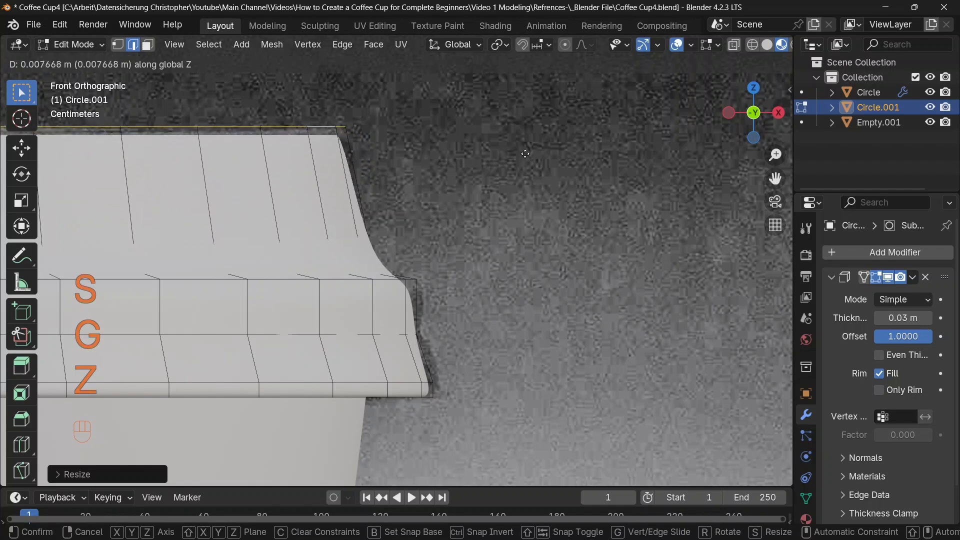
{"action": "left_click", "coordinate": [525, 150]}
{"action": "key", "text": "s"}
{"action": "left_click", "coordinate": [529, 151]}
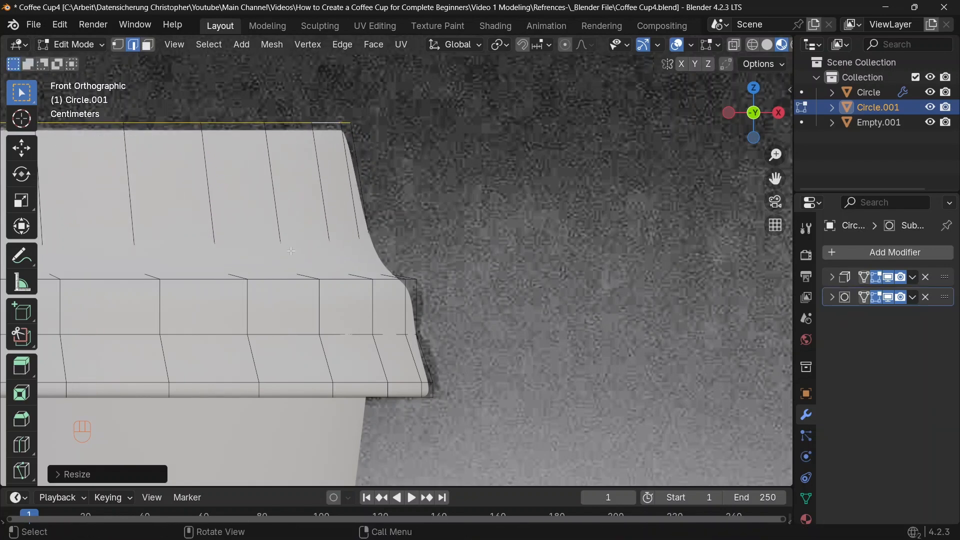
Select the edge loop at the lid's step and scale it inward slightly
{"action": "left_click", "coordinate": [877, 299]}
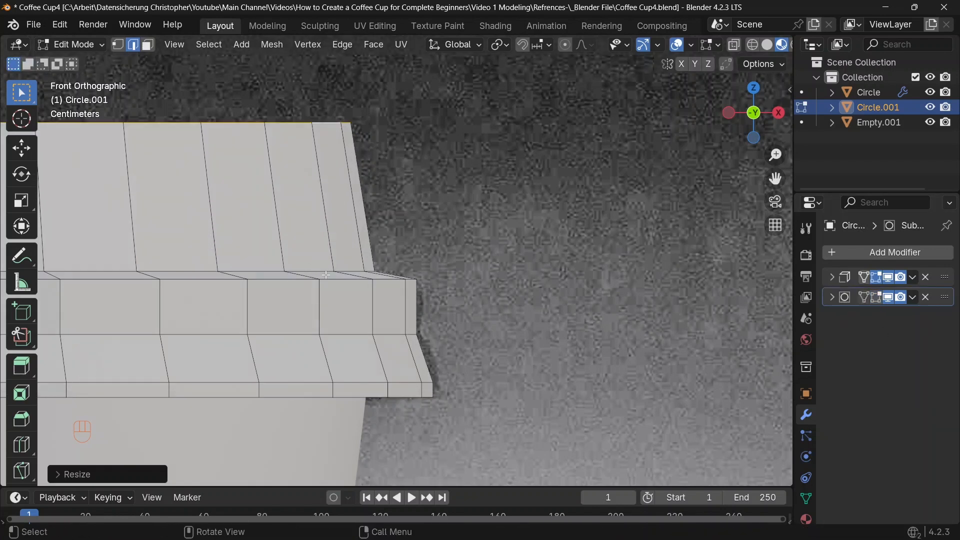
{"action": "left_click", "coordinate": [315, 262], "text": "alt"}
{"action": "left_click", "coordinate": [877, 298]}
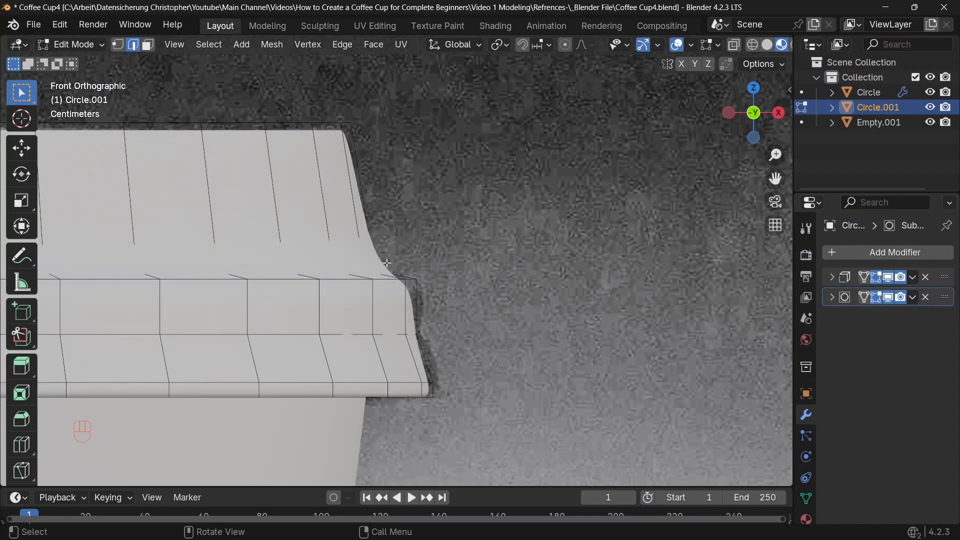
{"action": "key", "text": "s"}
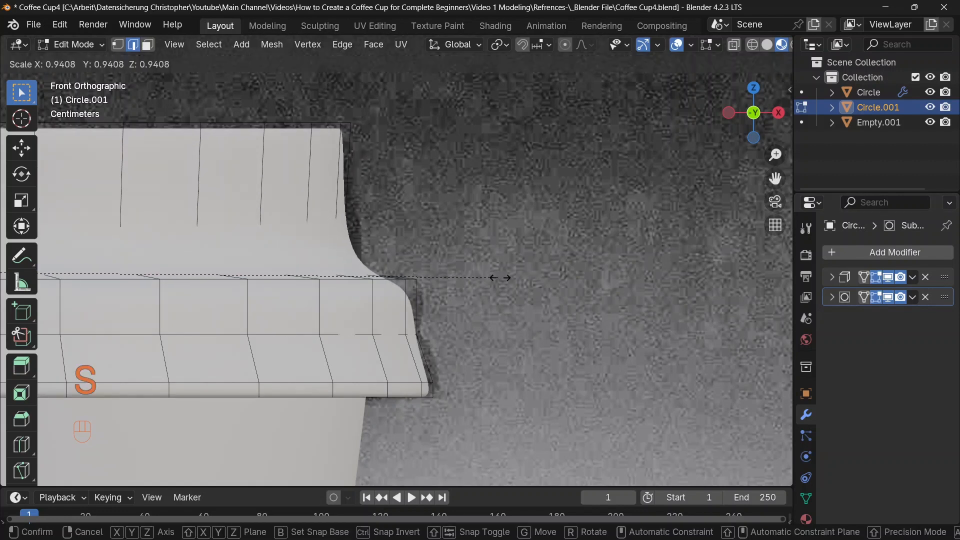
{"action": "left_click", "coordinate": [515, 279]}
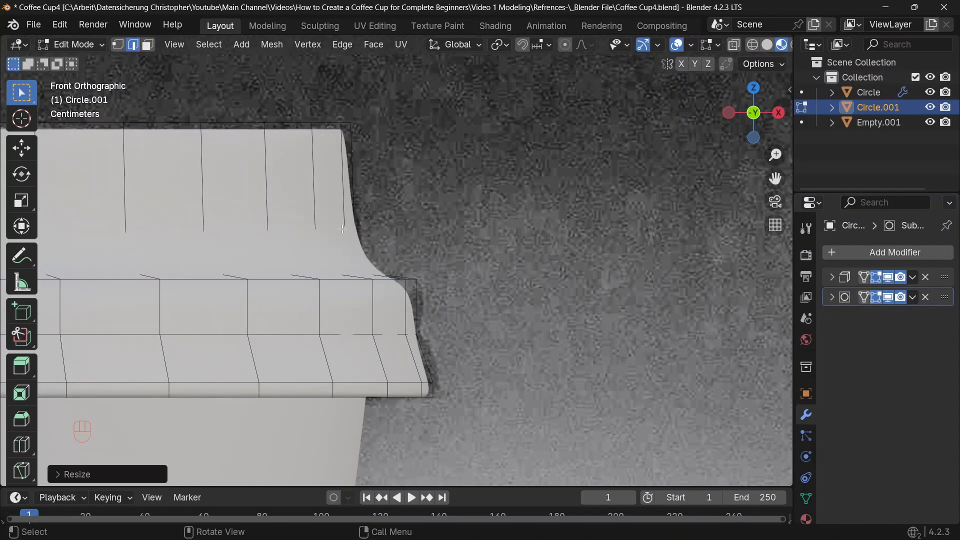
Add a loop cut just above the lid's step and scale it outward slightly
{"action": "key", "text": "ctrl"}
{"action": "key", "text": "ctrl+r"}
{"action": "left_click", "coordinate": [270, 199]}
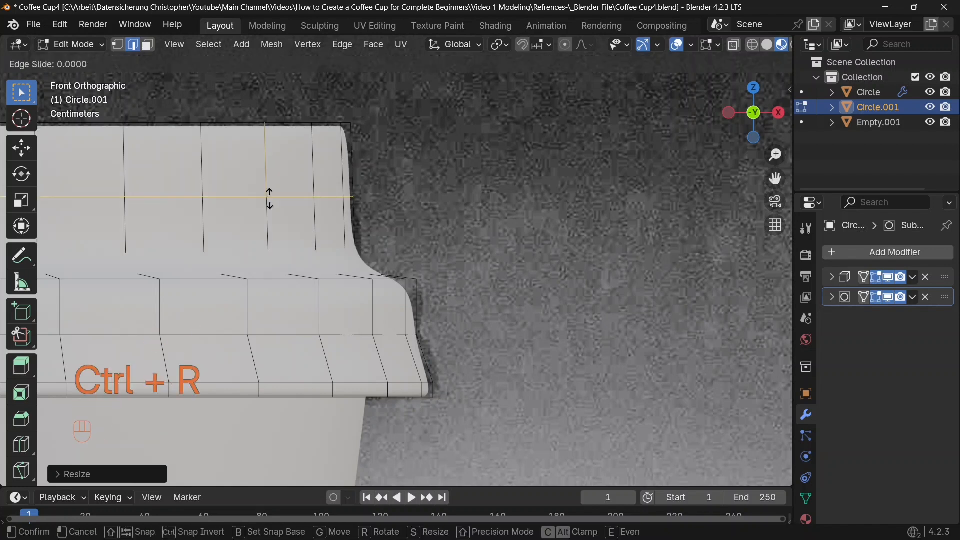
{"action": "left_click", "coordinate": [284, 259]}
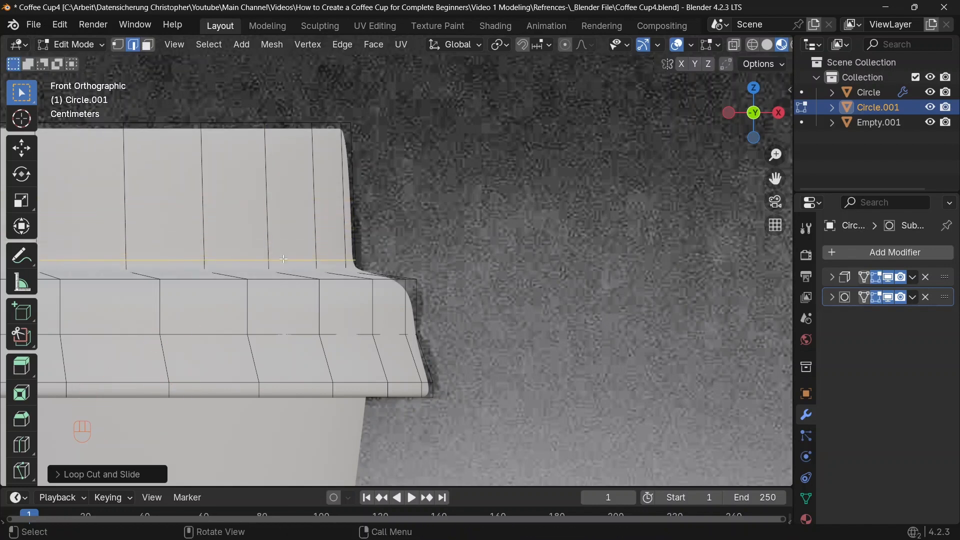
{"action": "key", "text": "s"}
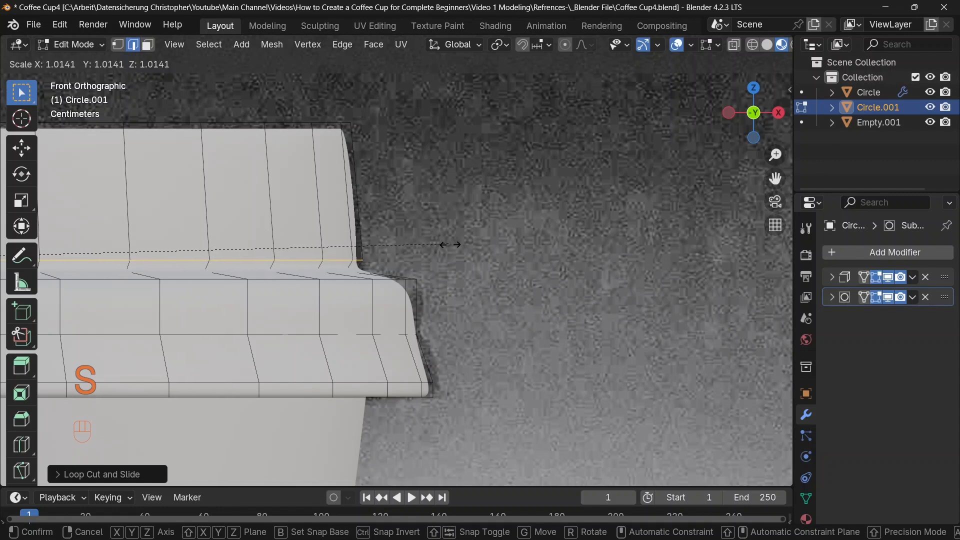
{"action": "left_click", "coordinate": [365, 268]}
Select the edge loop at the step's corner and scale it to round off the transition
{"action": "left_click", "coordinate": [365, 270], "text": "alt"}
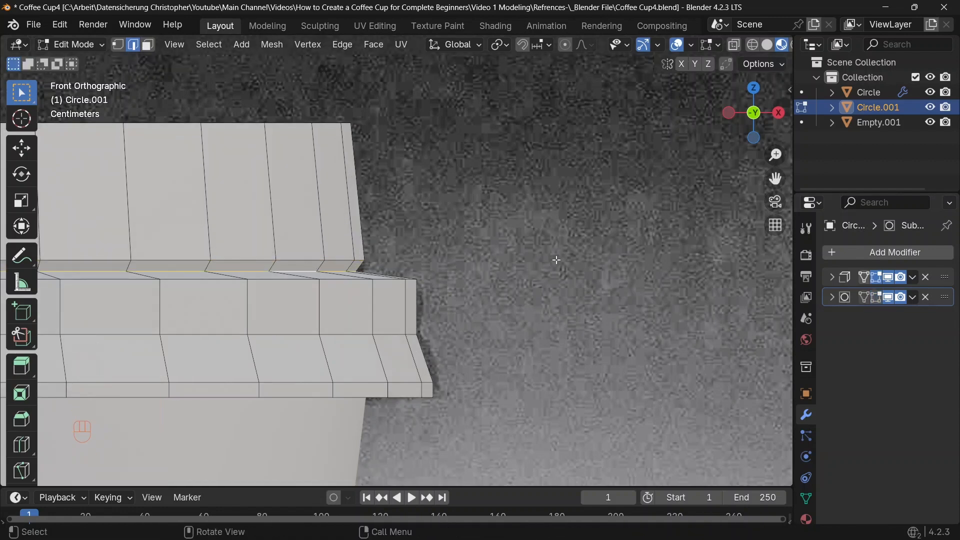
{"action": "key", "text": "s"}
{"action": "left_click", "coordinate": [573, 260]}
{"action": "left_click", "coordinate": [877, 297]}
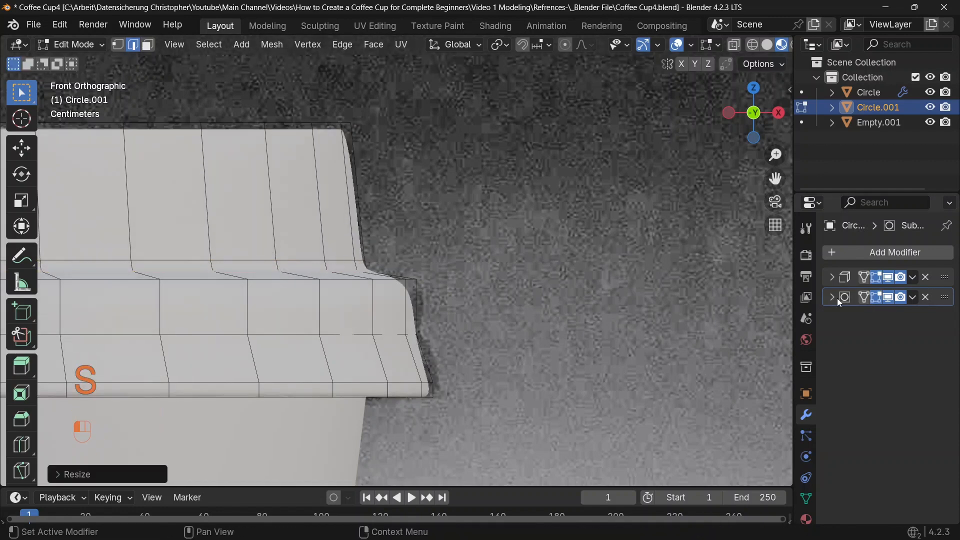
{"action": "scroll", "coordinate": [444, 334], "scroll_direction": "up", "scroll_amount": 3}
{"action": "key", "text": "s"}
{"action": "left_click", "coordinate": [549, 198]}
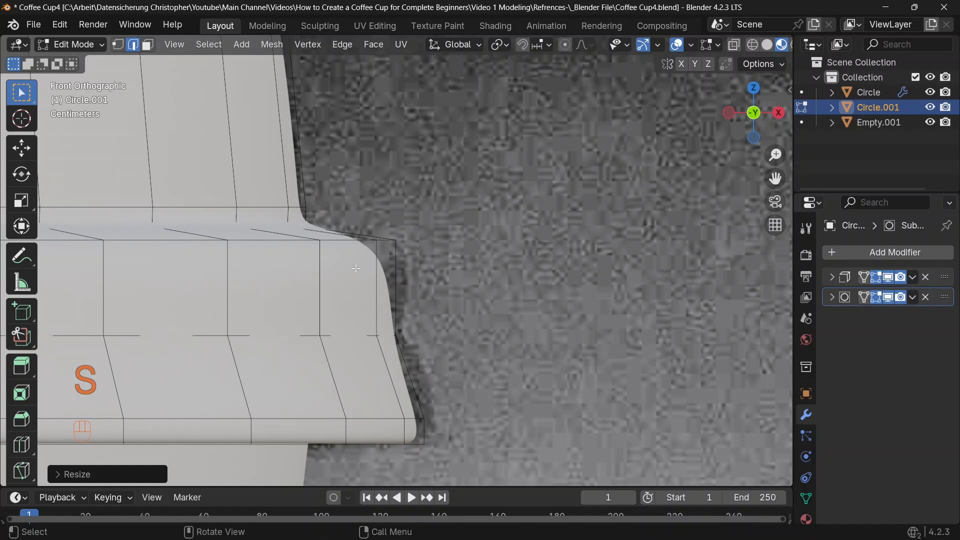
Add a loop cut near the top of the lid's rim band
{"action": "key", "text": "ctrl+r"}
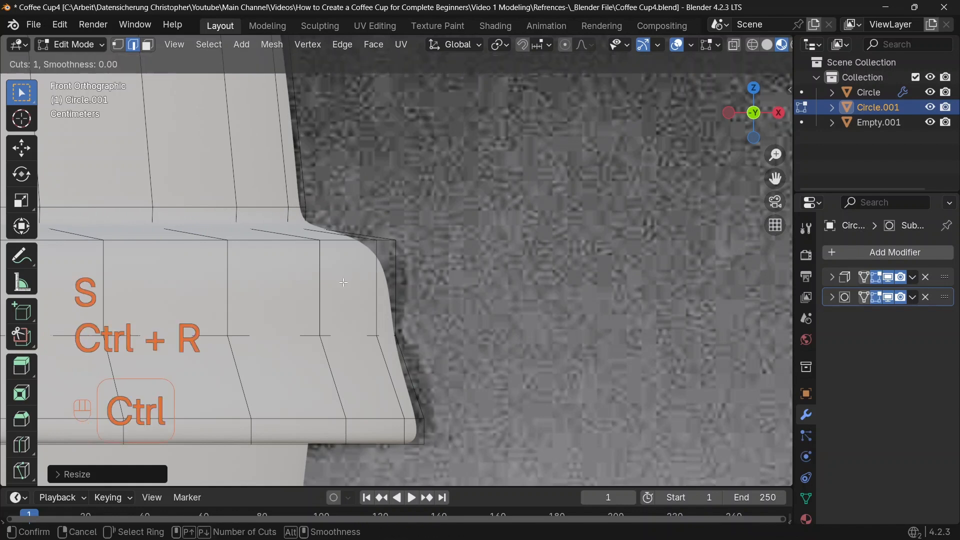
{"action": "left_click", "coordinate": [322, 268]}
{"action": "left_click", "coordinate": [323, 264]}
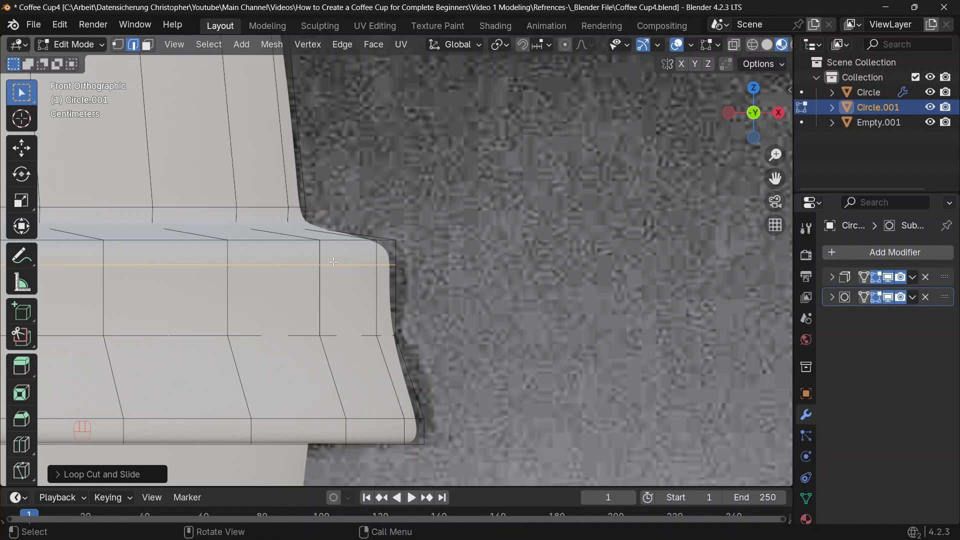
Select the rim band's upper face loops and scale them outward slightly
{"action": "key", "text": "3"}
{"action": "key", "text": "alt"}
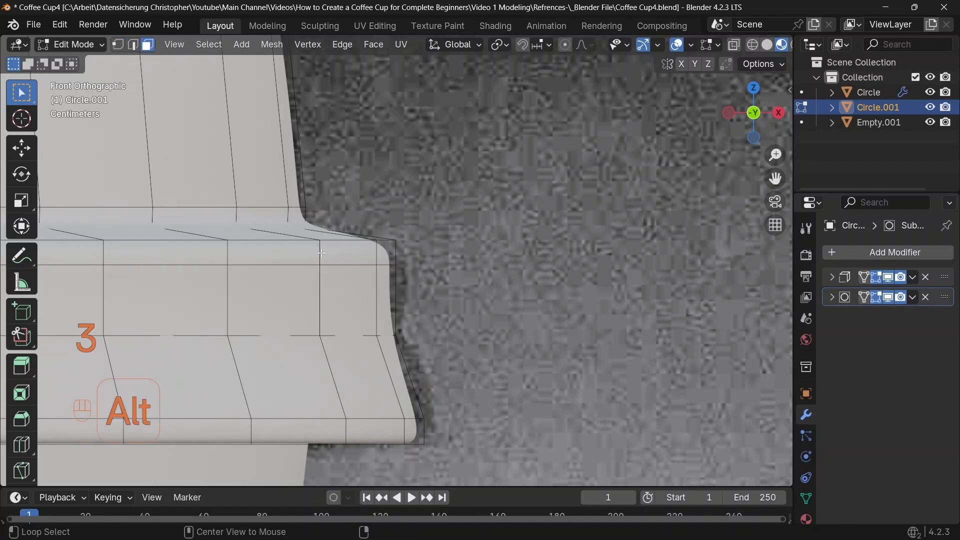
{"action": "left_click", "coordinate": [320, 252], "text": "alt"}
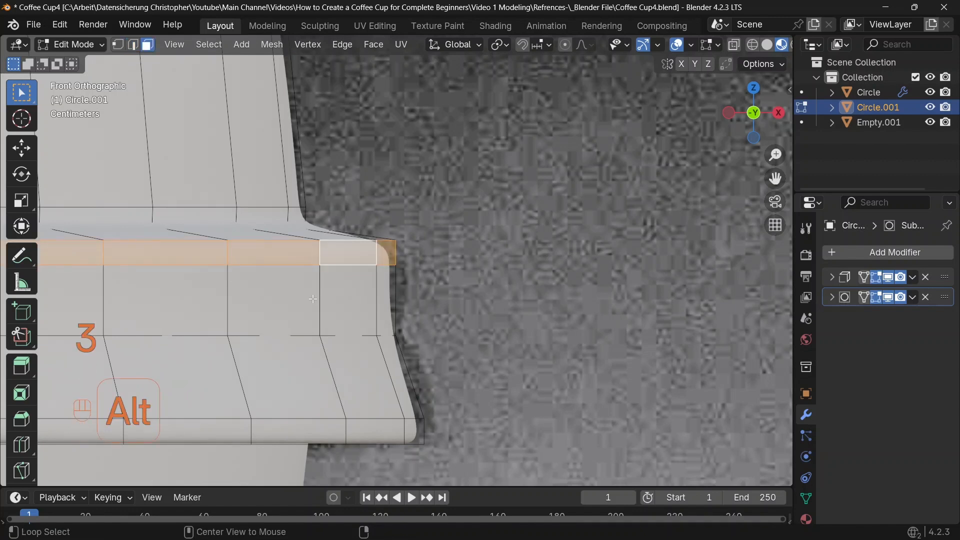
{"action": "left_click", "coordinate": [320, 296], "text": "alt+shift"}
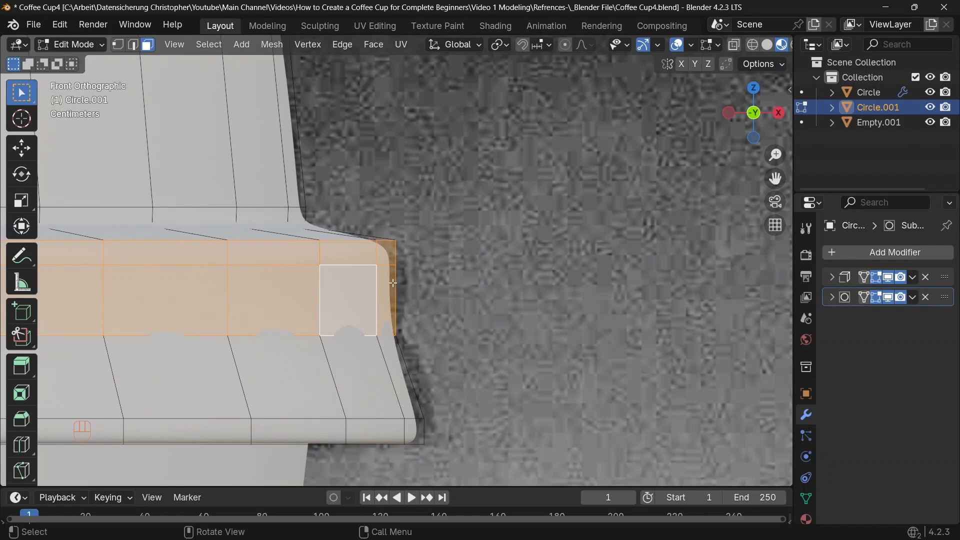
{"action": "key", "text": "s"}
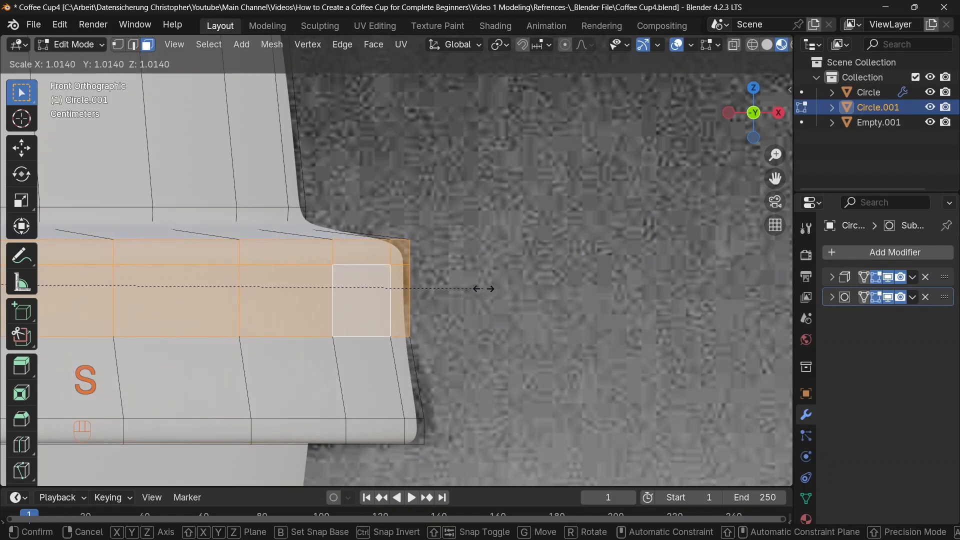
{"action": "left_click", "coordinate": [484, 288]}
Select the rim band's lower edge loop, move it up along Z and scale it outward
{"action": "middle_click_drag", "start_coordinate": [484, 289], "coordinate": [463, 201], "text": "shift"}
{"action": "key", "text": "2"}
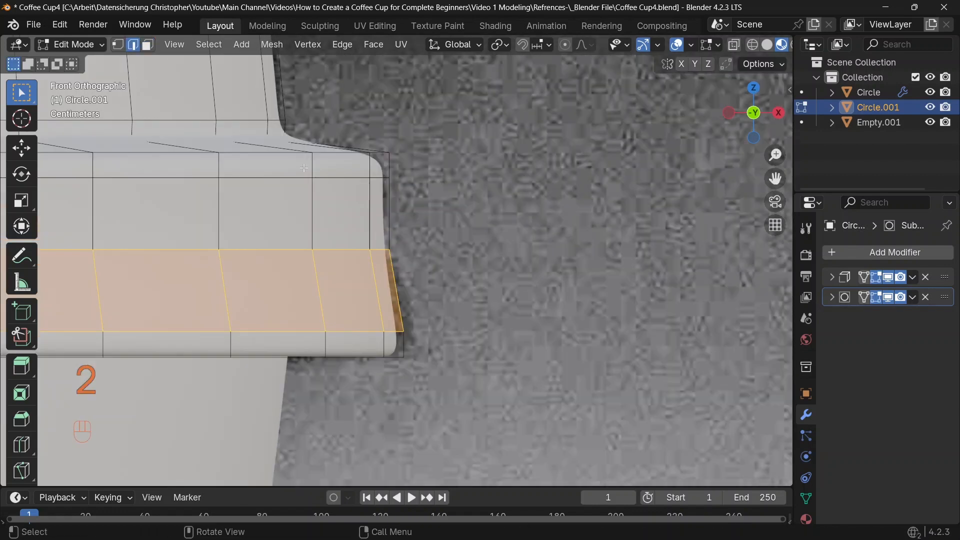
{"action": "left_click", "coordinate": [354, 330], "text": "alt"}
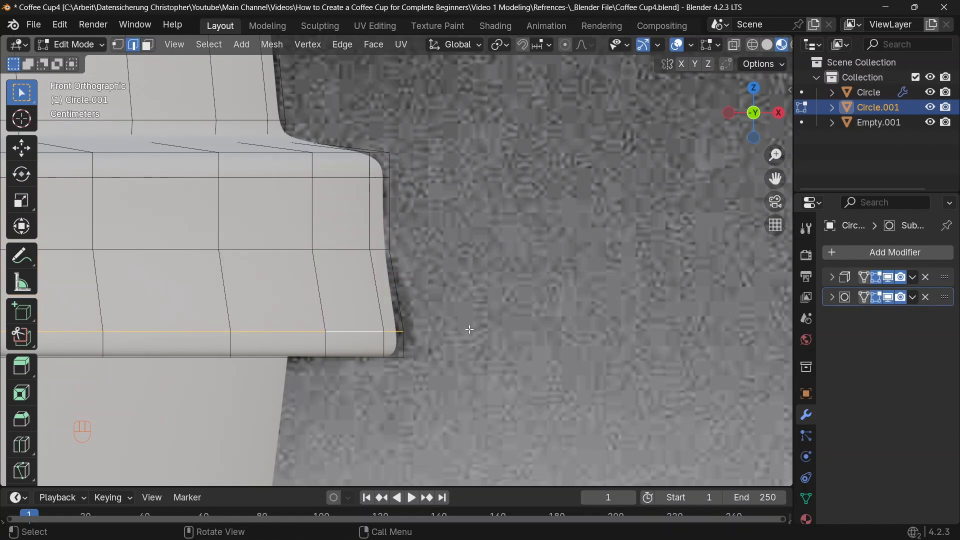
{"action": "key", "text": "g"}
{"action": "key", "text": "z"}
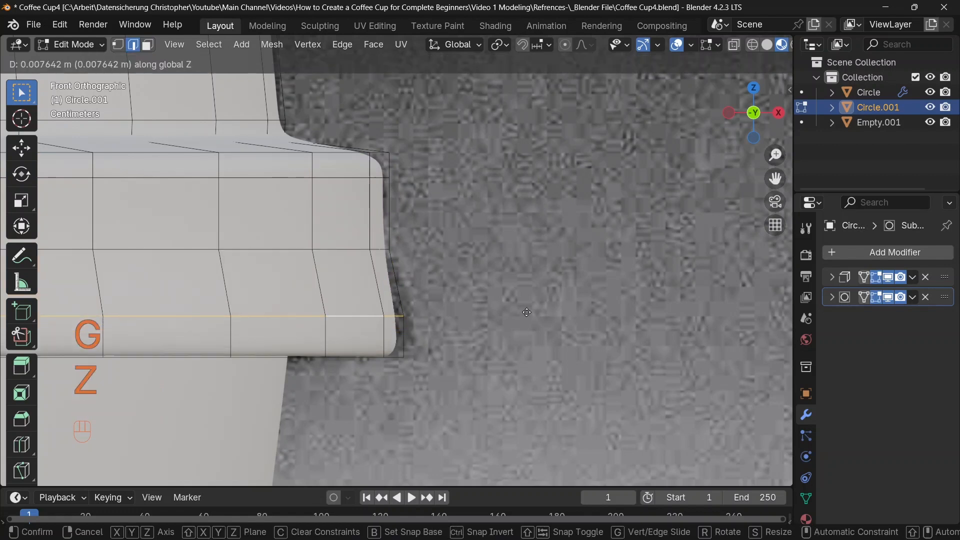
{"action": "left_click", "coordinate": [531, 301]}
{"action": "key", "text": "s"}
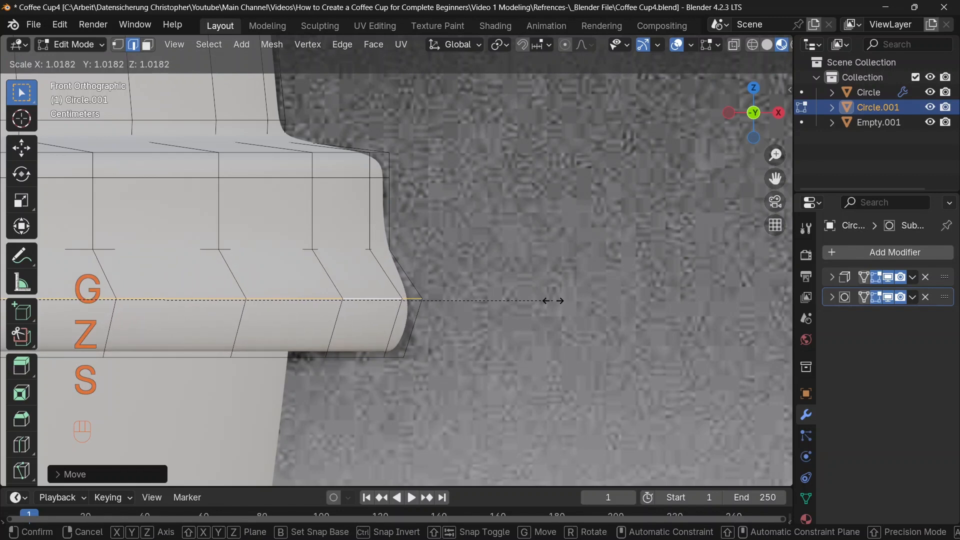
{"action": "left_click", "coordinate": [553, 300]}
Select the rim's bottom edge loop and scale it outward slightly
{"action": "left_click", "coordinate": [345, 353], "text": "alt"}
{"action": "key", "text": "s"}
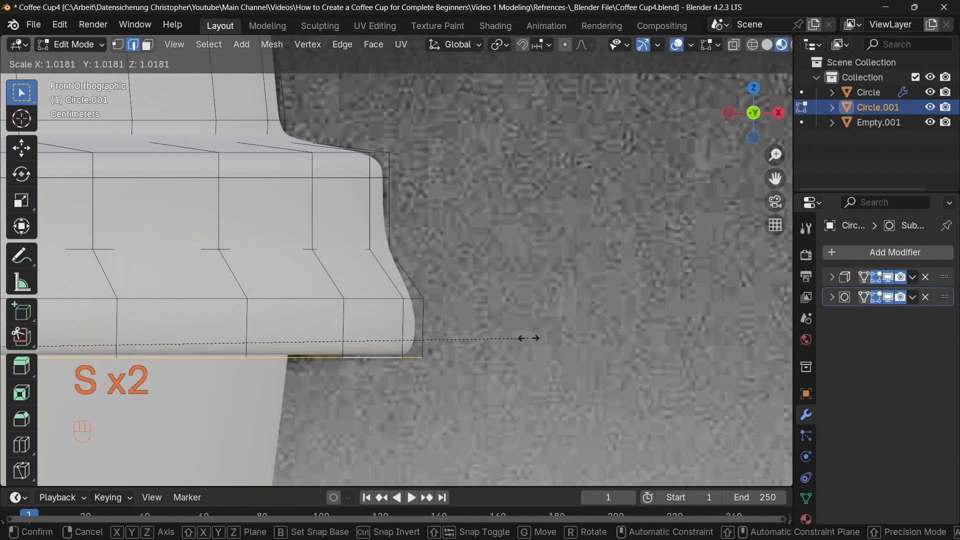
{"action": "left_click", "coordinate": [528, 339]}
Add a loop cut in the lower rim and scale it outward slightly
{"action": "key", "text": "ctrl+r"}
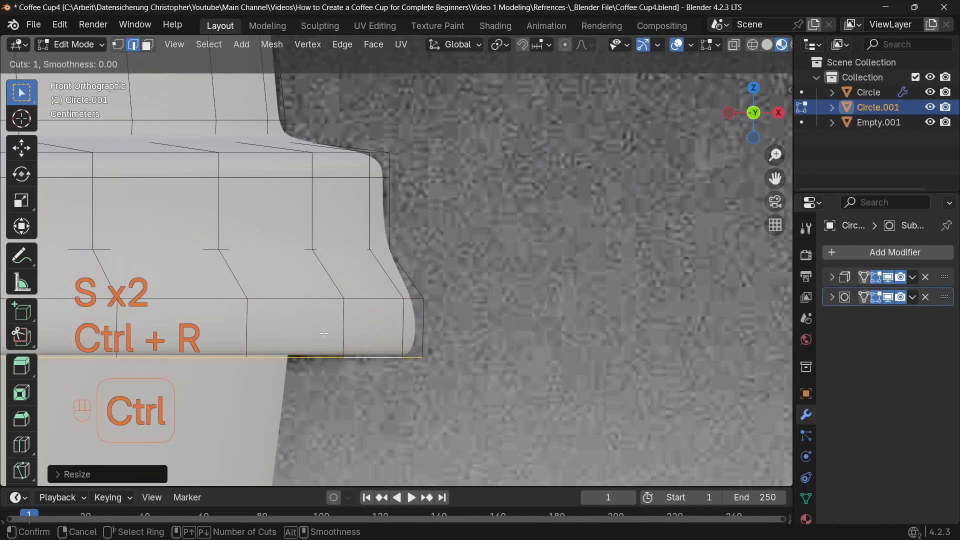
{"action": "left_click", "coordinate": [365, 325]}
{"action": "left_click", "coordinate": [350, 326]}
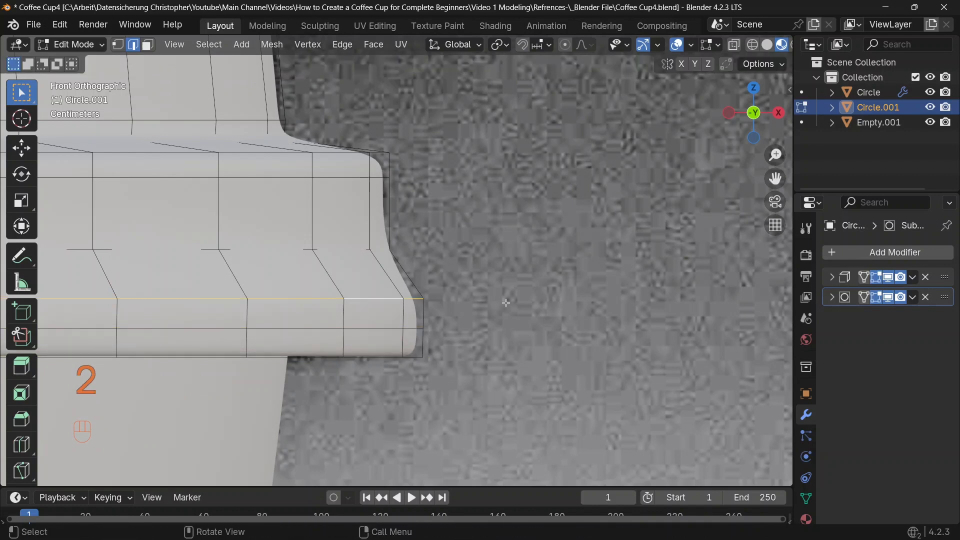
{"action": "key", "text": "s"}
{"action": "key", "text": "s"}
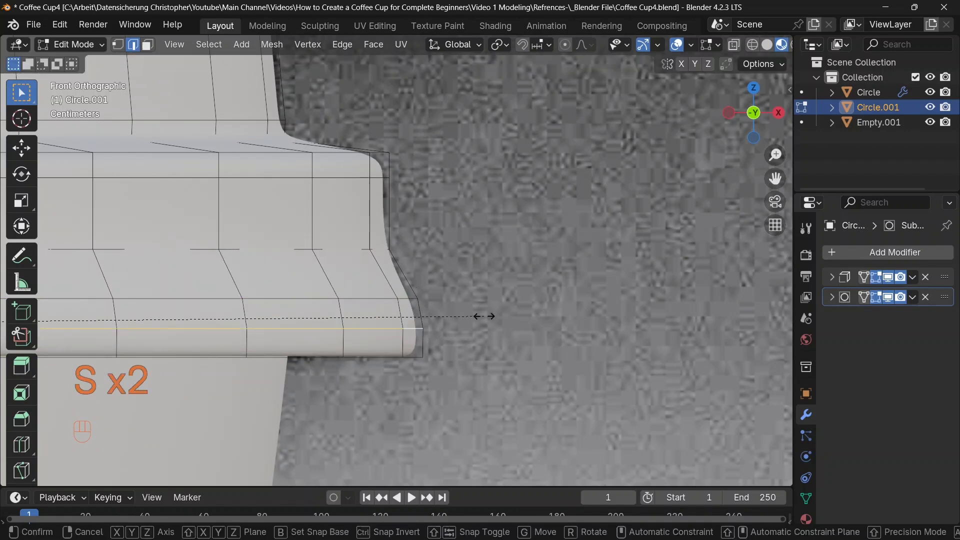
{"action": "left_click", "coordinate": [478, 315]}
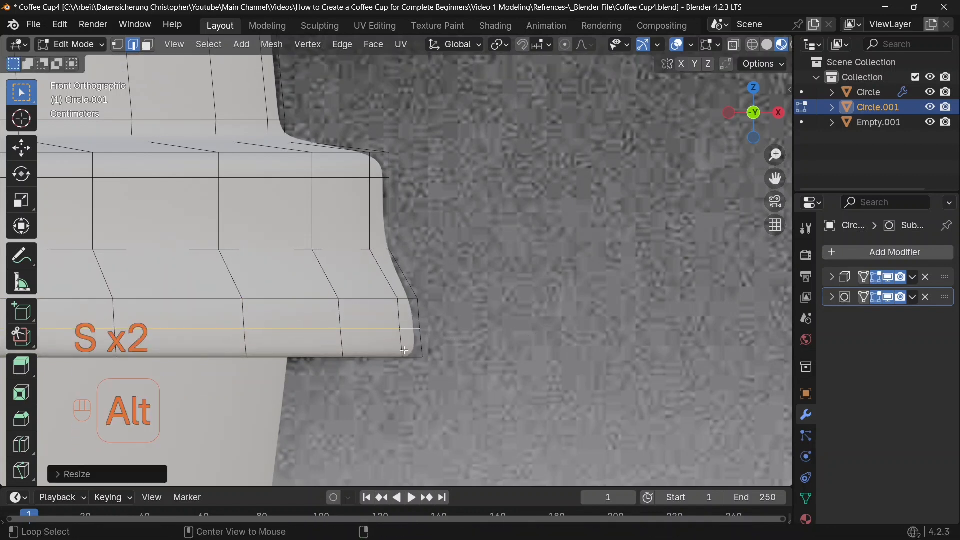
Scale the selected lower rim loop outward slightly and move it up along Z
{"action": "left_click", "coordinate": [471, 339], "text": "alt"}
{"action": "key", "text": "s"}
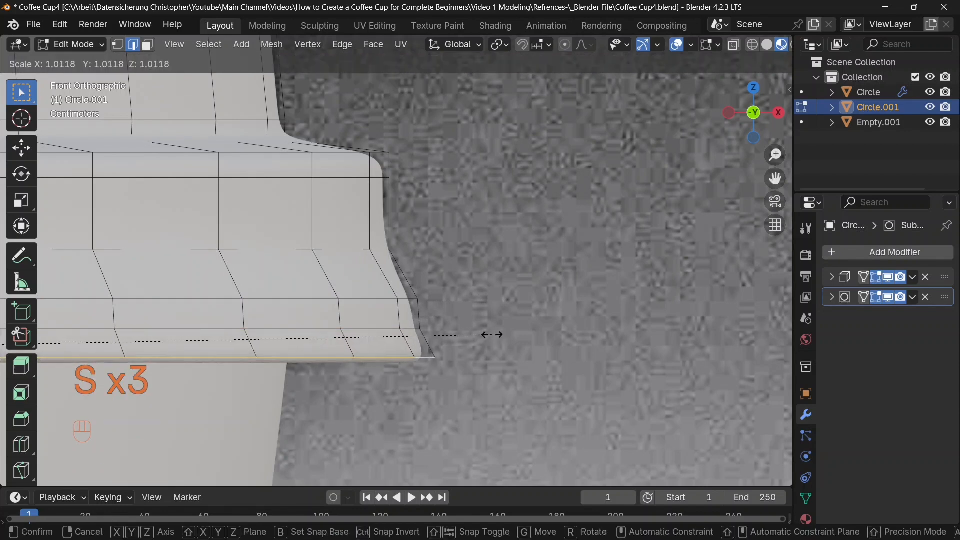
{"action": "left_click", "coordinate": [492, 335]}
{"action": "key", "text": "g"}
{"action": "key", "text": "z"}
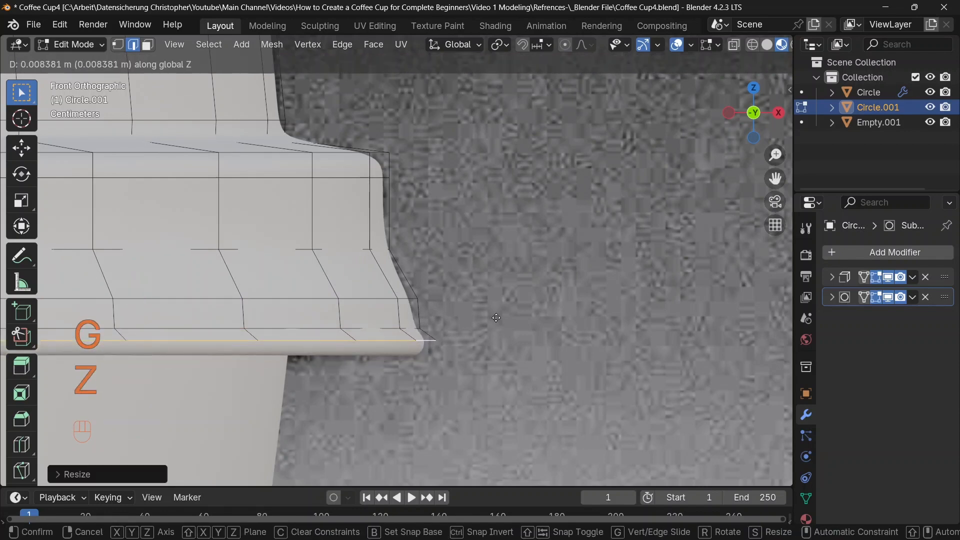
{"action": "left_click", "coordinate": [496, 318]}
Edge-slide the middle edge loop of the lid's rim band slightly
{"action": "key", "text": "Tab"}
{"action": "middle_click_drag", "start_coordinate": [496, 319], "coordinate": [454, 199]}
{"action": "scroll", "coordinate": [501, 267], "scroll_direction": "down", "scroll_amount": 4}
{"action": "scroll", "coordinate": [497, 287], "scroll_direction": "up", "scroll_amount": 3}
{"action": "key", "text": "Tab"}
{"action": "key", "text": "2"}
{"action": "left_click", "coordinate": [454, 199], "text": "alt"}
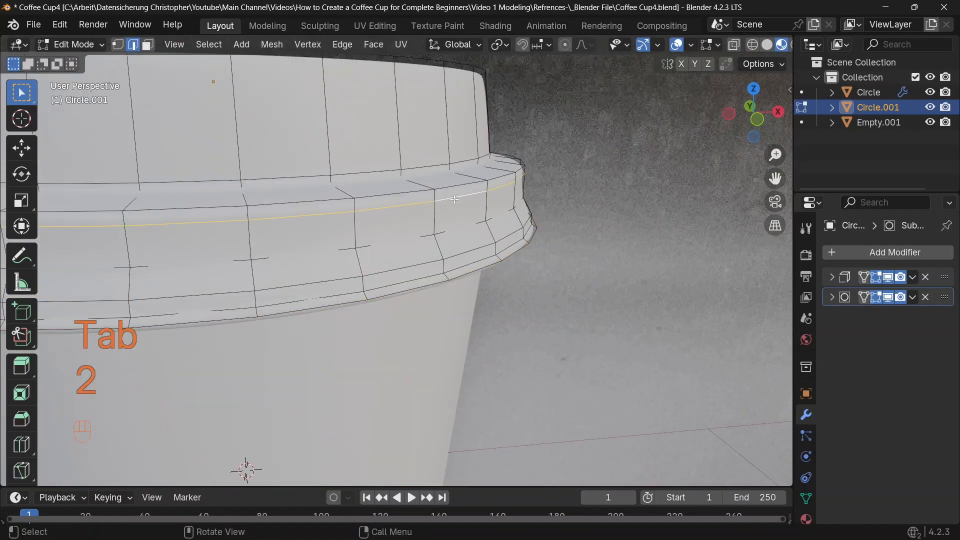
{"action": "key", "text": "g"}
{"action": "key", "text": "g"}
{"action": "left_click", "coordinate": [525, 214]}
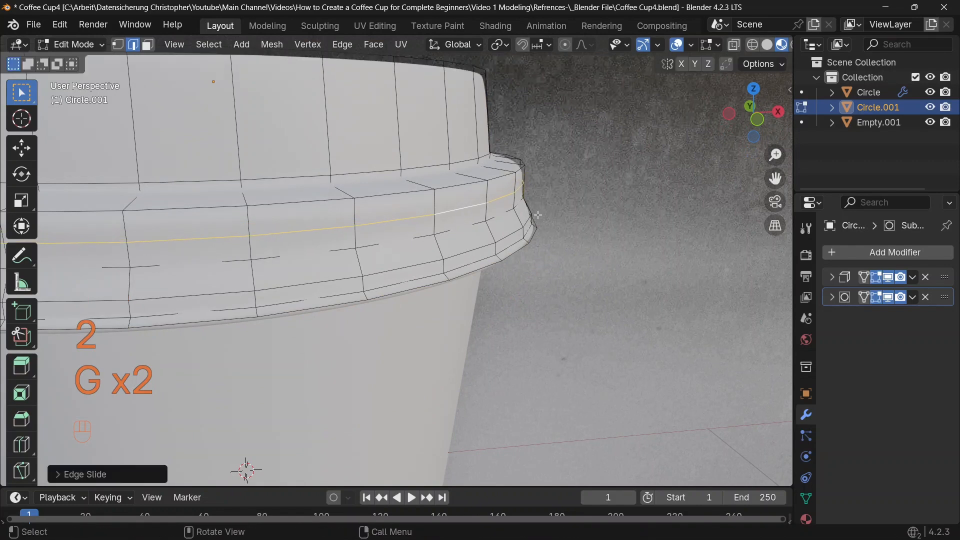
Apply Shade Smooth to the lid object
{"action": "key", "text": "Tab"}
{"action": "middle_click_drag", "start_coordinate": [521, 212], "coordinate": [431, 265]}
{"action": "right_click", "coordinate": [460, 222]}
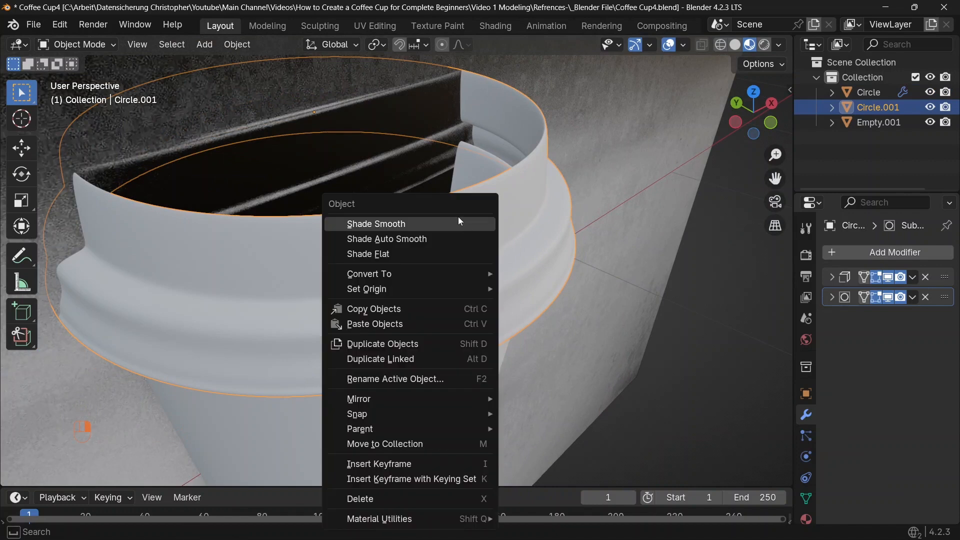
{"action": "left_click", "coordinate": [389, 224]}
Select the cup and set the viewport's clip start to 0.1 m
{"action": "scroll", "coordinate": [469, 184], "scroll_direction": "up", "scroll_amount": 5}
{"action": "middle_click_drag", "start_coordinate": [468, 184], "coordinate": [455, 214], "text": "shift"}
{"action": "scroll", "coordinate": [454, 213], "scroll_direction": "down", "scroll_amount": 2}
{"action": "left_click", "coordinate": [454, 210]}
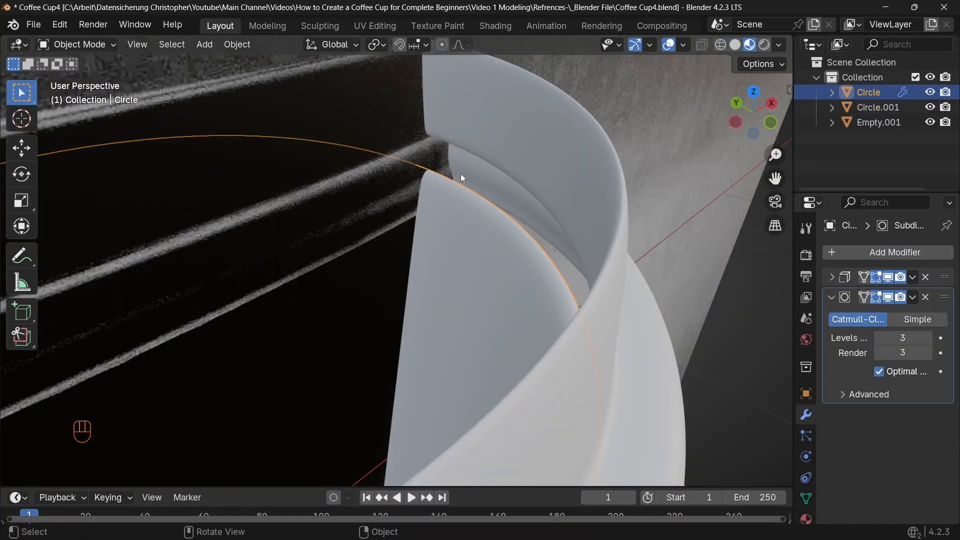
{"action": "scroll", "coordinate": [470, 191], "scroll_direction": "down", "scroll_amount": 3}
{"action": "scroll", "coordinate": [478, 185], "scroll_direction": "up", "scroll_amount": 6}
{"action": "middle_click_drag", "start_coordinate": [470, 191], "coordinate": [453, 268]}
{"action": "scroll", "coordinate": [528, 176], "scroll_direction": "down", "scroll_amount": 3}
{"action": "middle_click_drag", "start_coordinate": [529, 176], "coordinate": [656, 104]}
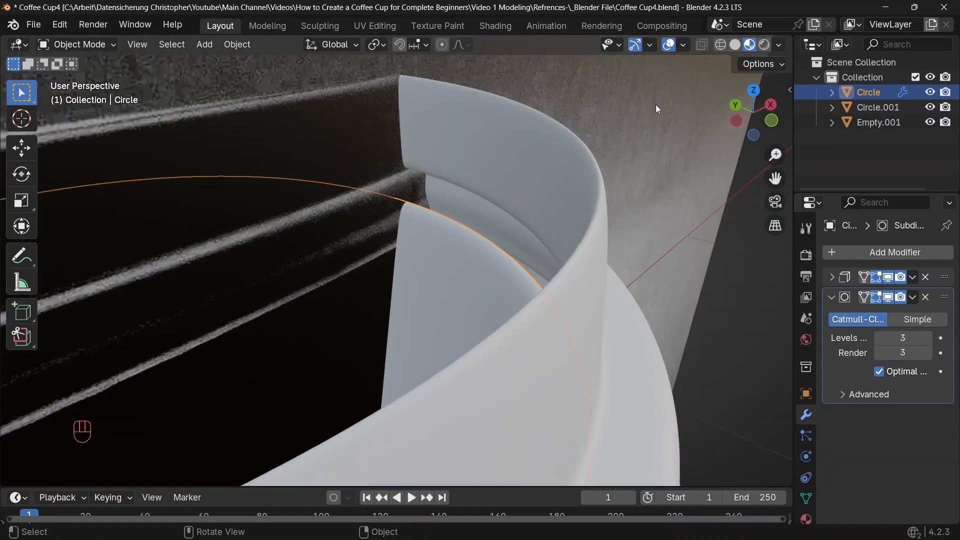
{"action": "key", "text": "n"}
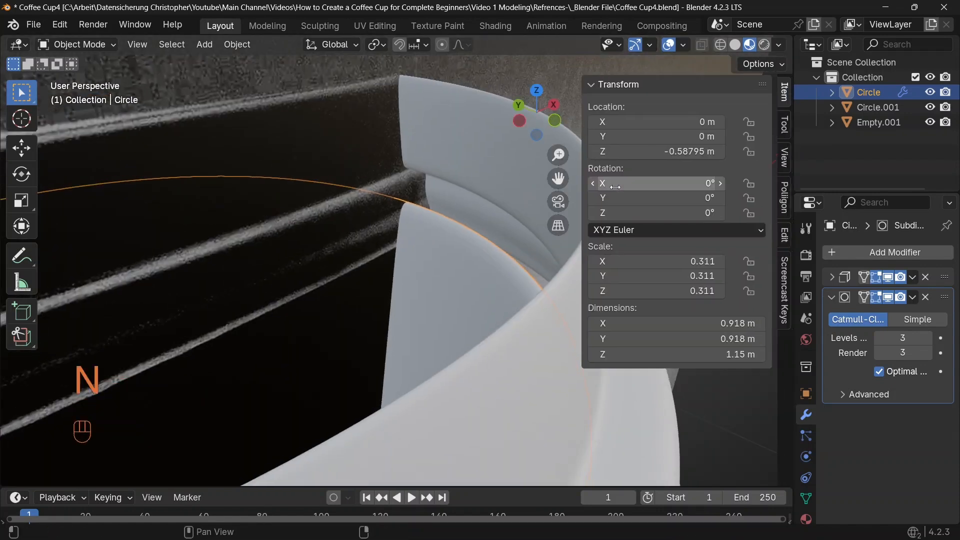
{"action": "left_click", "coordinate": [784, 158]}
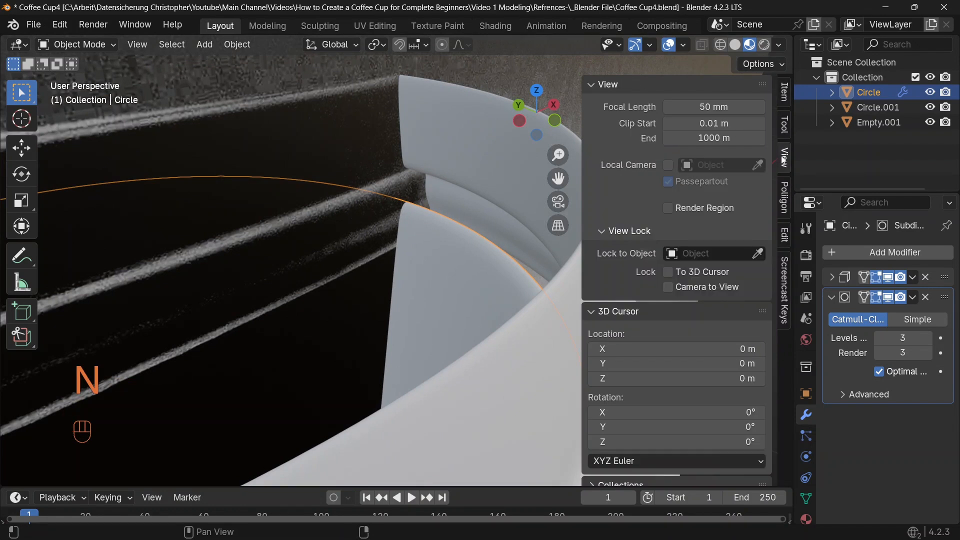
{"action": "left_click", "coordinate": [703, 135]}
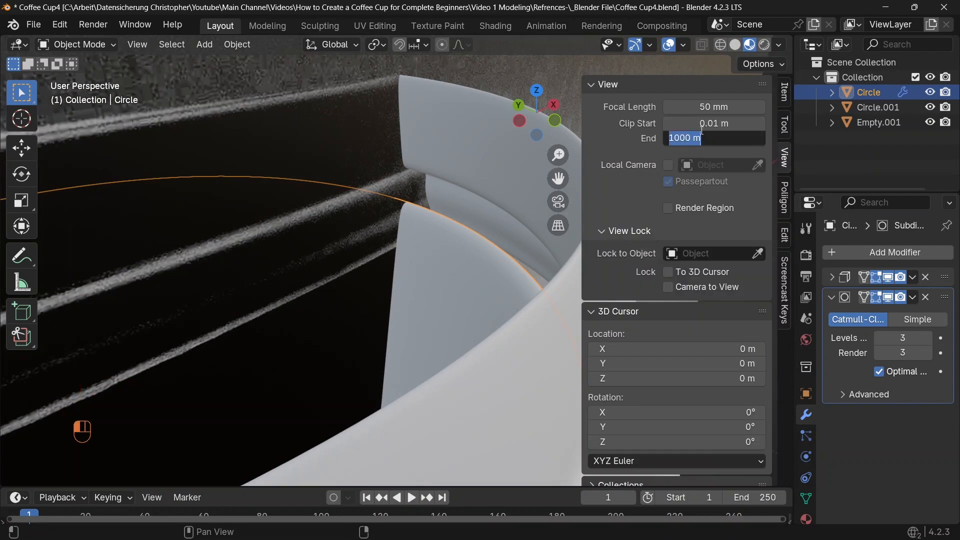
{"action": "left_click", "coordinate": [702, 125]}
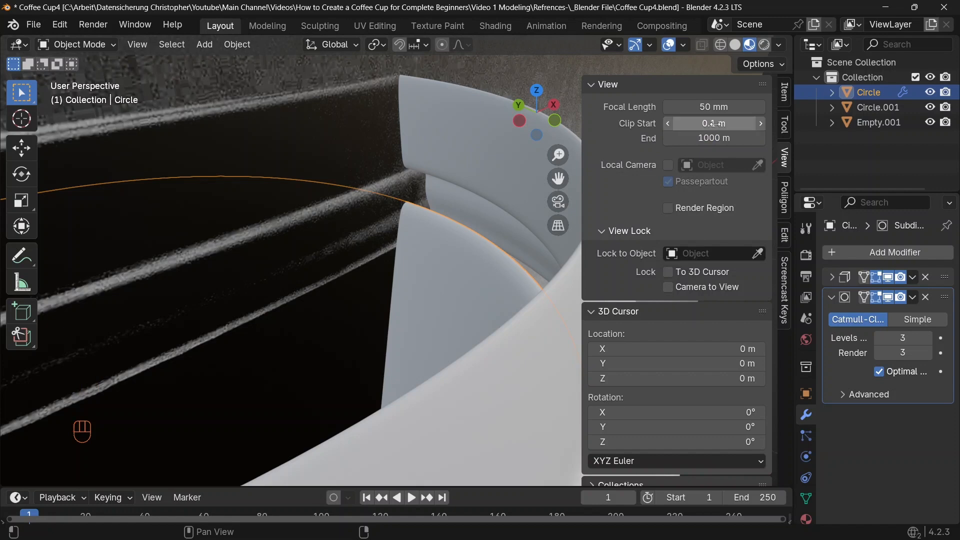
{"action": "key", "text": "Return"}
{"action": "key", "text": "n"}
Select the cup's top rim faces in edit mode and move them up along Z
{"action": "scroll", "coordinate": [510, 200], "scroll_direction": "up", "scroll_amount": 6}
{"action": "middle_click_drag", "start_coordinate": [538, 211], "coordinate": [549, 231], "text": "shift"}
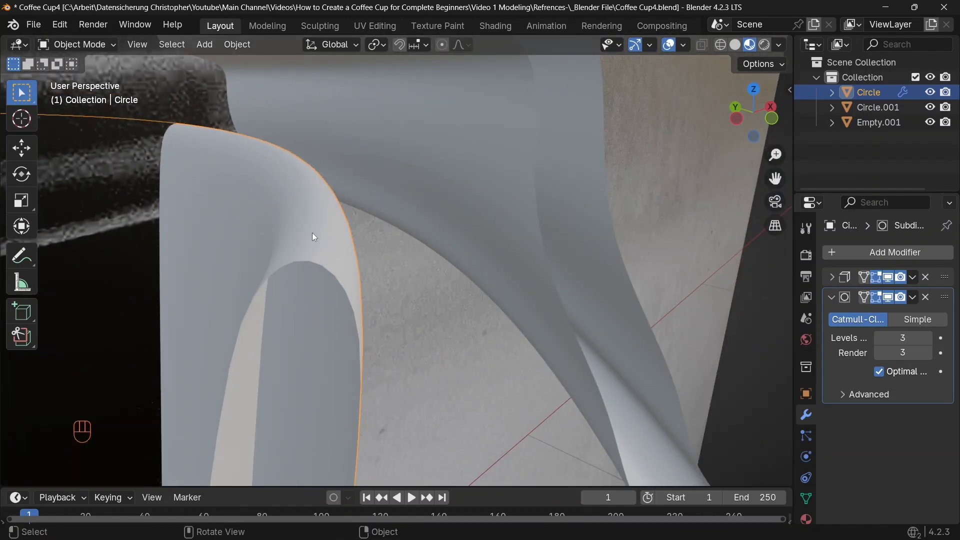
{"action": "key", "text": "Tab"}
{"action": "middle_click_drag", "start_coordinate": [366, 219], "coordinate": [312, 156], "text": "shift"}
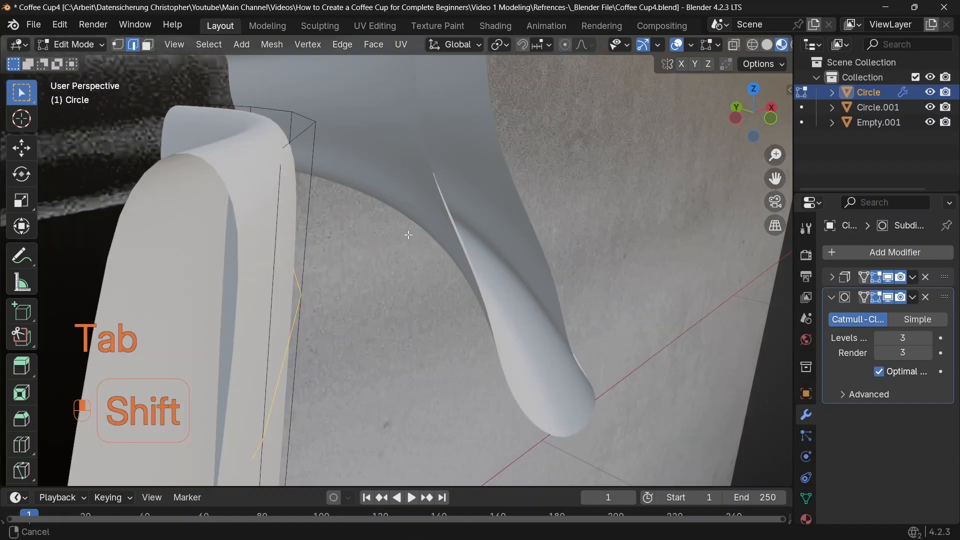
{"action": "key", "text": "2"}
{"action": "key", "text": "g"}
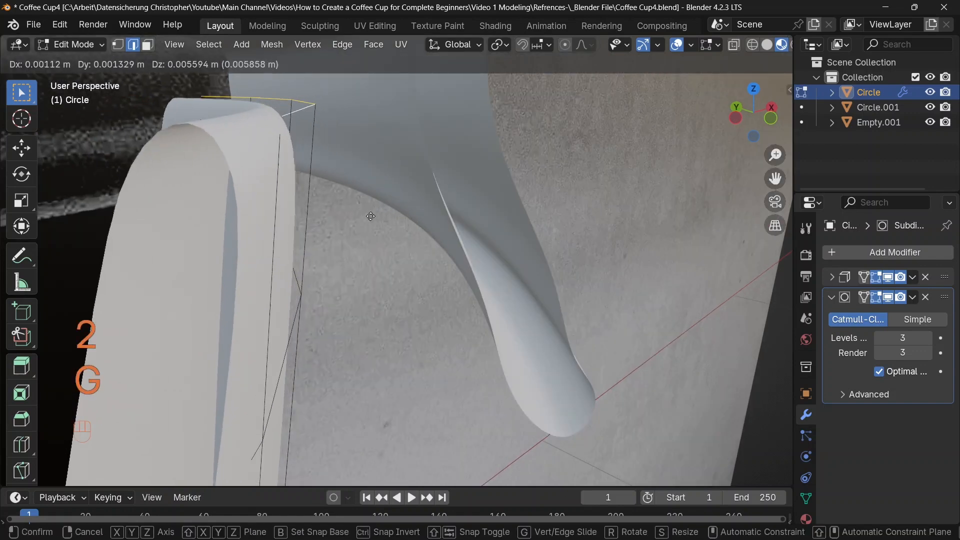
{"action": "right_click", "coordinate": [379, 211]}
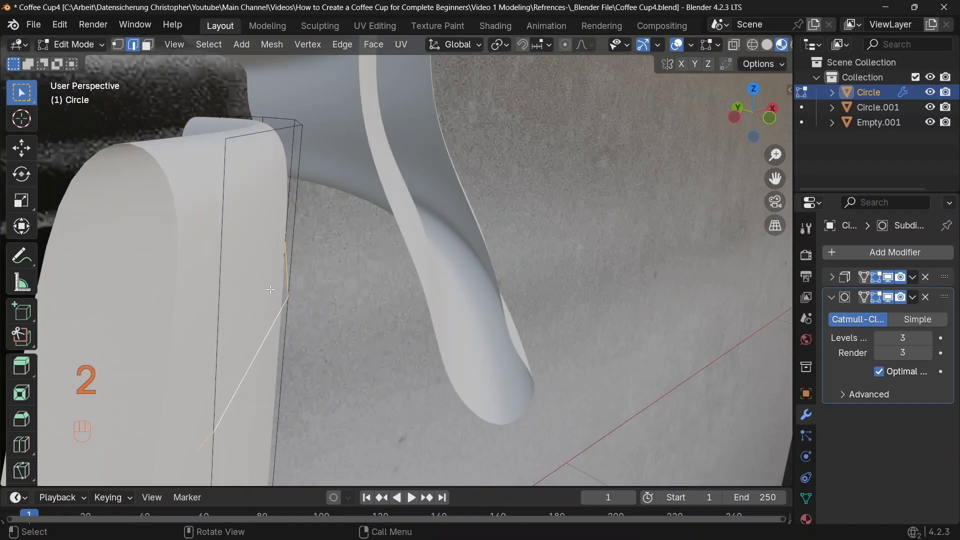
{"action": "key", "text": "3"}
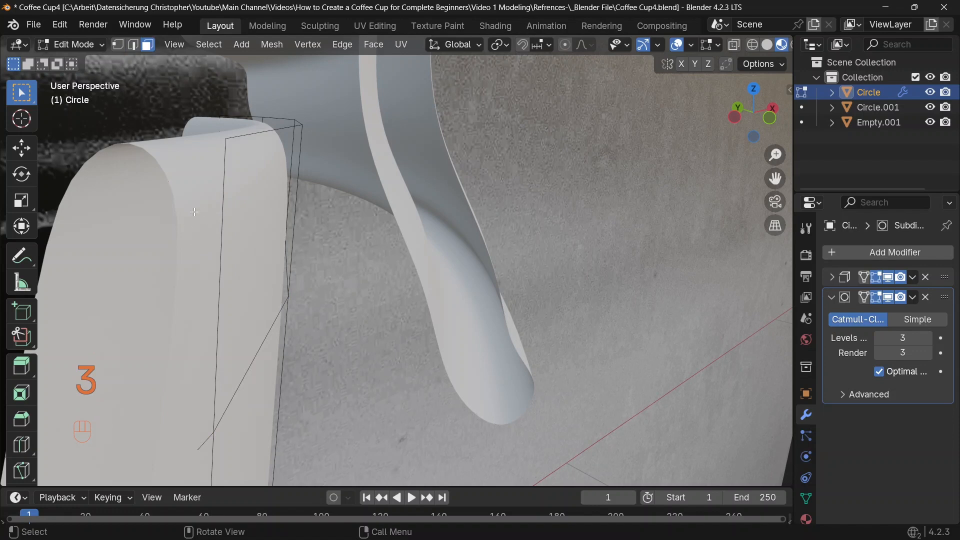
{"action": "left_click", "coordinate": [222, 257], "text": "alt"}
{"action": "middle_click_drag", "start_coordinate": [301, 199], "coordinate": [296, 247], "text": "shift"}
{"action": "middle_click_drag", "start_coordinate": [295, 253], "coordinate": [323, 253], "text": "shift"}
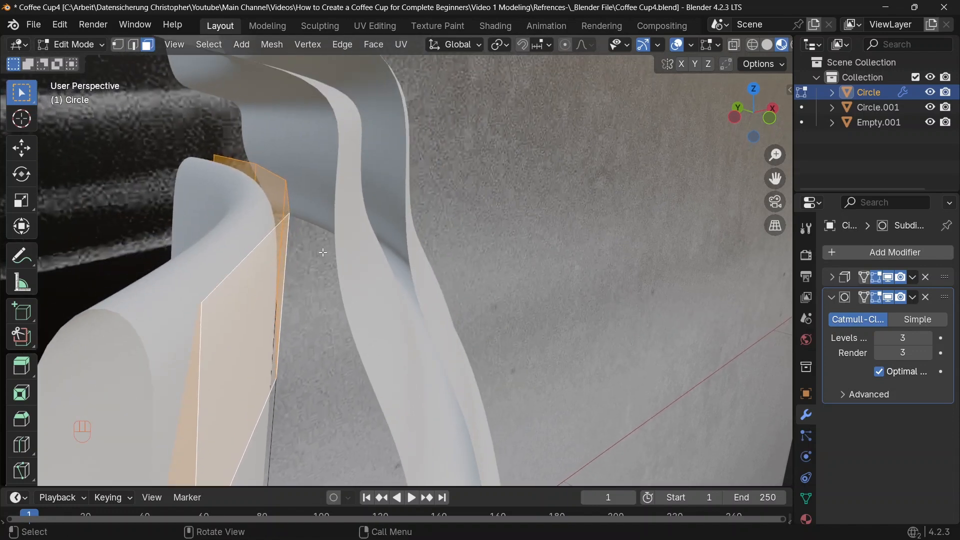
{"action": "key", "text": "g"}
{"action": "key", "text": "z"}
{"action": "left_click", "coordinate": [398, 141]}
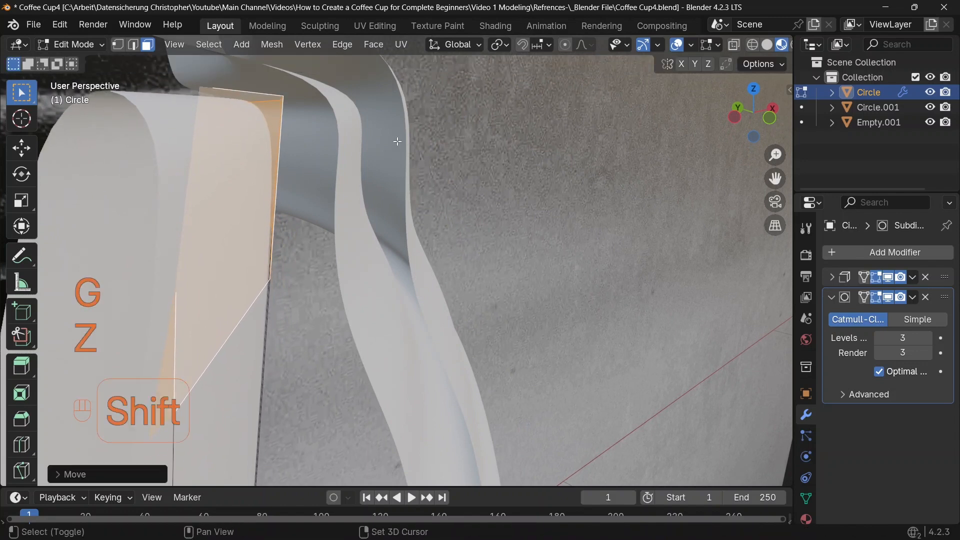
Scale the selected cup rim faces outward slightly and leave edit mode
{"action": "middle_click_drag", "start_coordinate": [398, 142], "coordinate": [405, 97], "text": "shift"}
{"action": "key", "text": "s"}
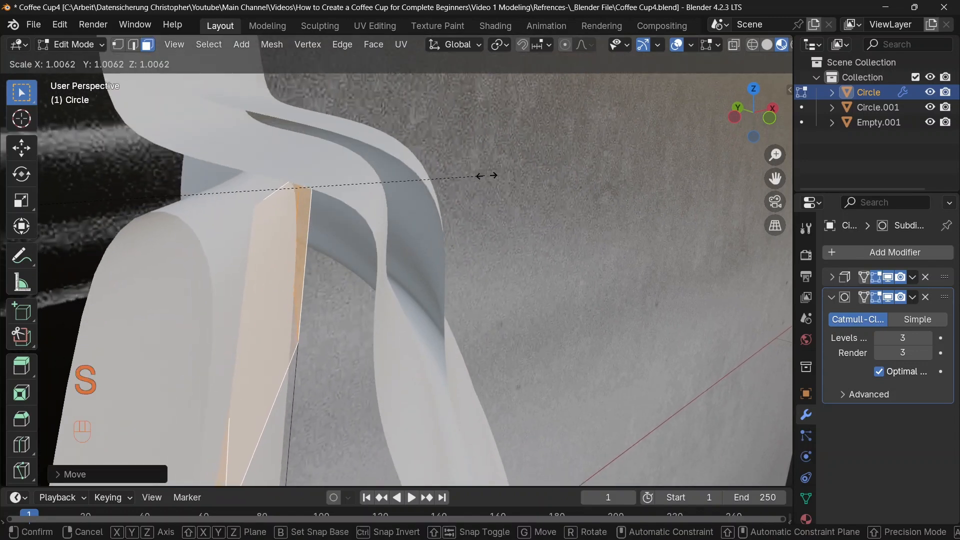
{"action": "left_click", "coordinate": [591, 199]}
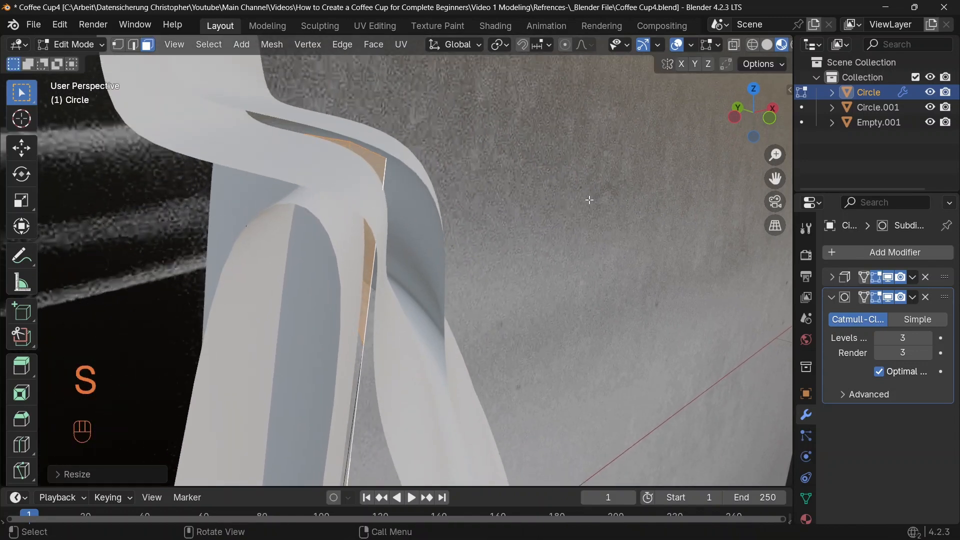
{"action": "middle_click_drag", "start_coordinate": [551, 199], "coordinate": [566, 182], "text": "shift"}
{"action": "scroll", "coordinate": [565, 182], "scroll_direction": "down", "scroll_amount": 5}
{"action": "key", "text": "Tab"}
{"action": "scroll", "coordinate": [591, 283], "scroll_direction": "up", "scroll_amount": 6}
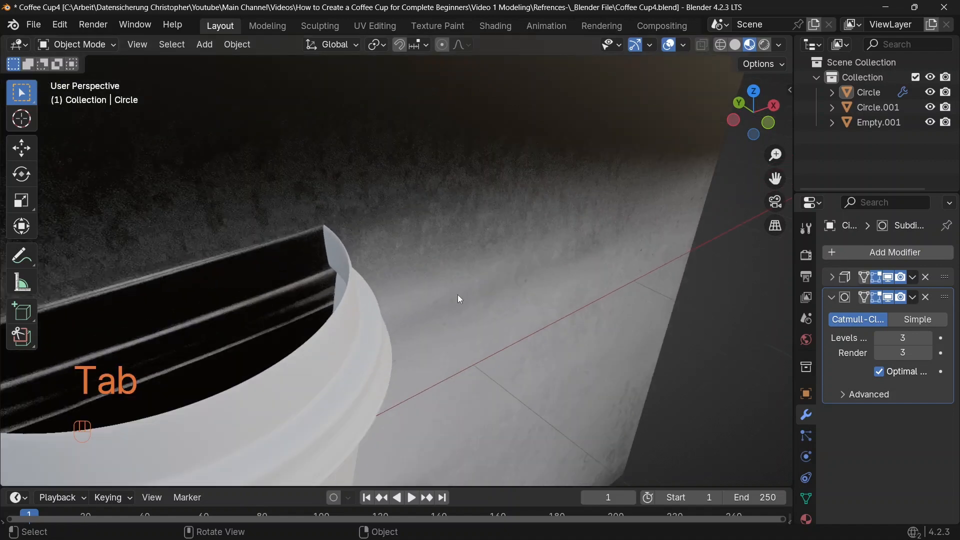
Fill the lid's top opening with a face and inset it slightly
{"action": "left_click", "coordinate": [387, 272]}
{"action": "scroll", "coordinate": [387, 272], "scroll_direction": "up", "scroll_amount": 4}
{"action": "key", "text": "Tab"}
{"action": "middle_click_drag", "start_coordinate": [411, 261], "coordinate": [413, 276], "text": "shift"}
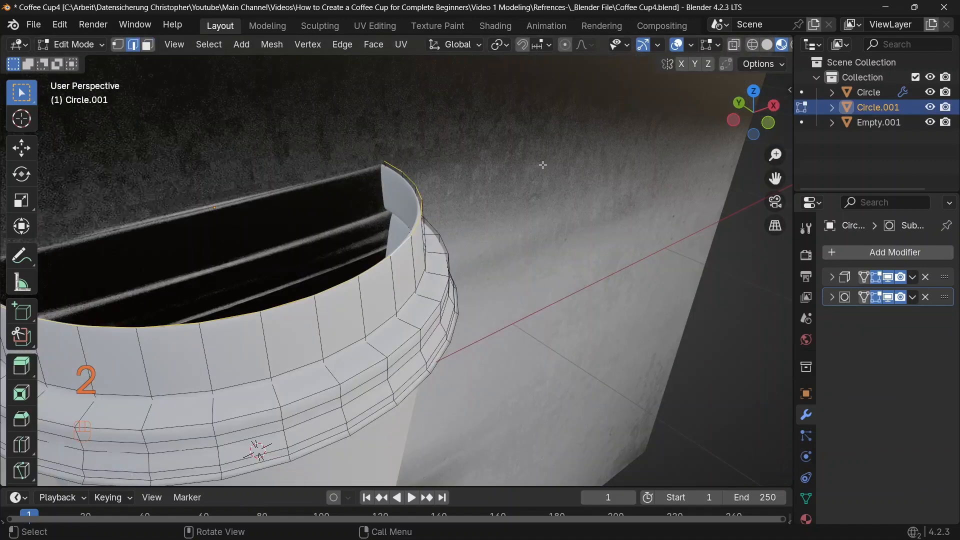
{"action": "key", "text": "f"}
{"action": "key", "text": "i"}
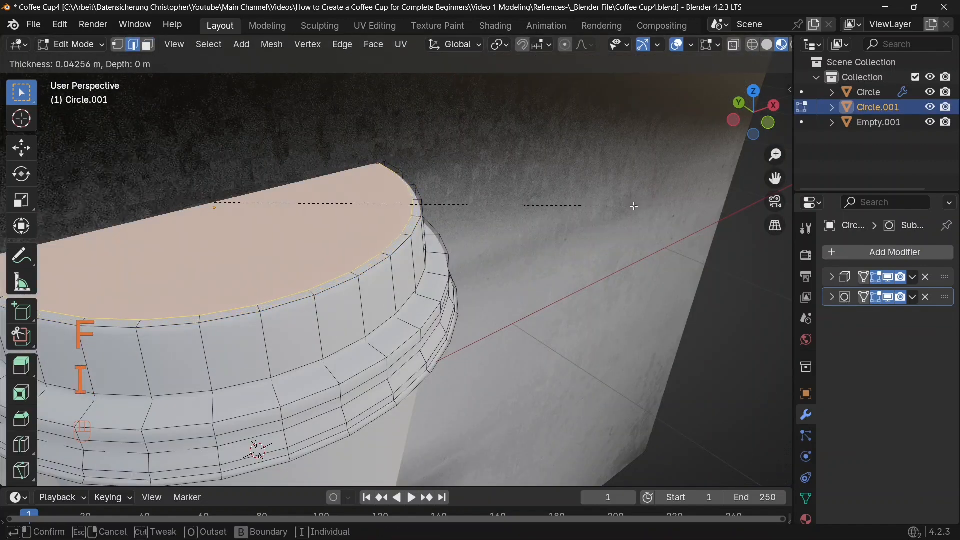
{"action": "left_click", "coordinate": [629, 208]}
Scale the lid's inset top face outward slightly in front view
{"action": "key", "text": "KP_1"}
{"action": "middle_click_drag", "start_coordinate": [559, 208], "coordinate": [539, 160], "text": "shift"}
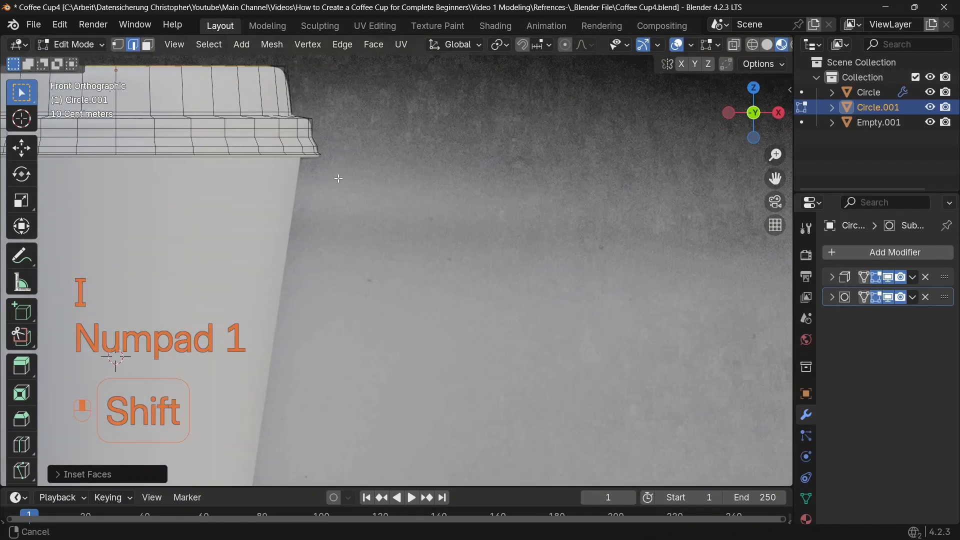
{"action": "scroll", "coordinate": [520, 175], "scroll_direction": "up", "scroll_amount": 4}
{"action": "key", "text": "s"}
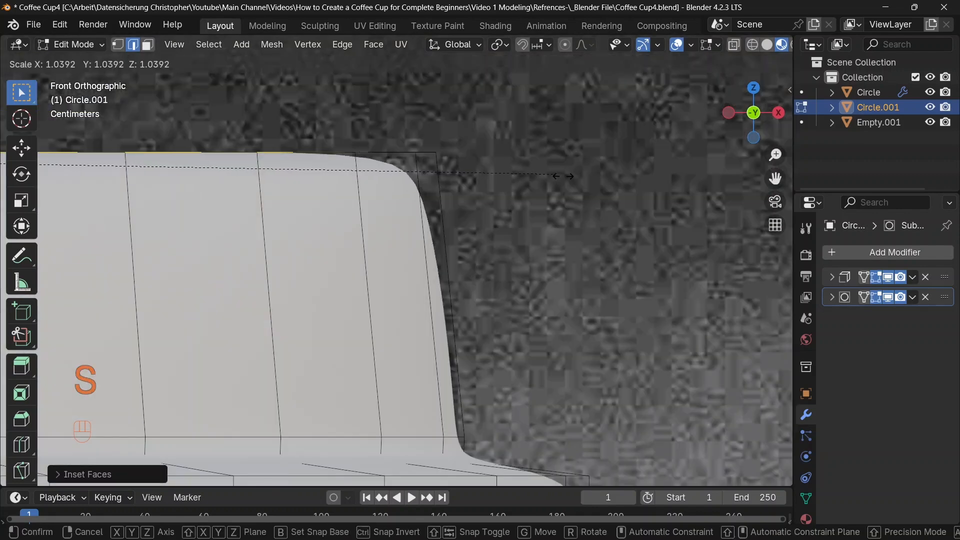
{"action": "left_click", "coordinate": [579, 179]}
Add a horizontal loop cut in the lid's upper band
{"action": "key", "text": "ctrl+r"}
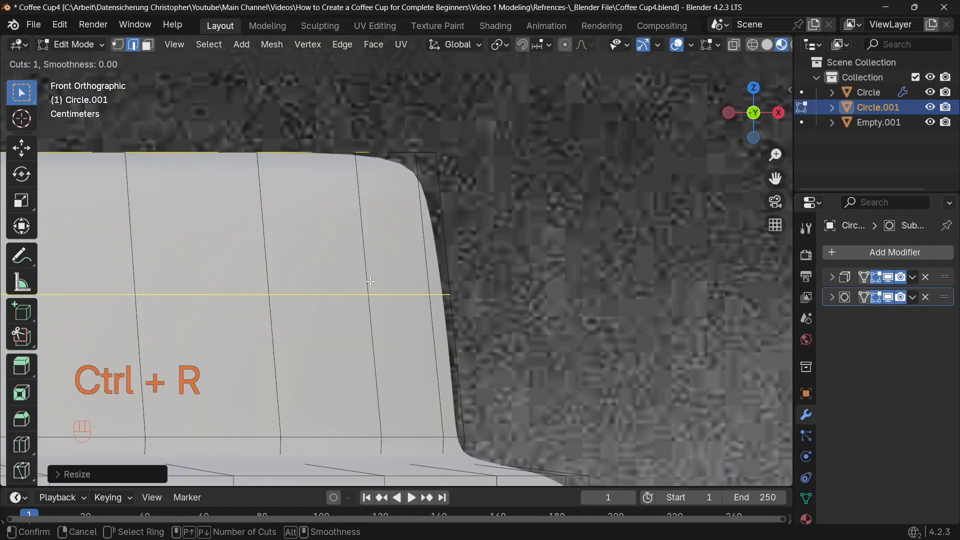
{"action": "left_click", "coordinate": [389, 283]}
{"action": "left_click", "coordinate": [391, 253]}
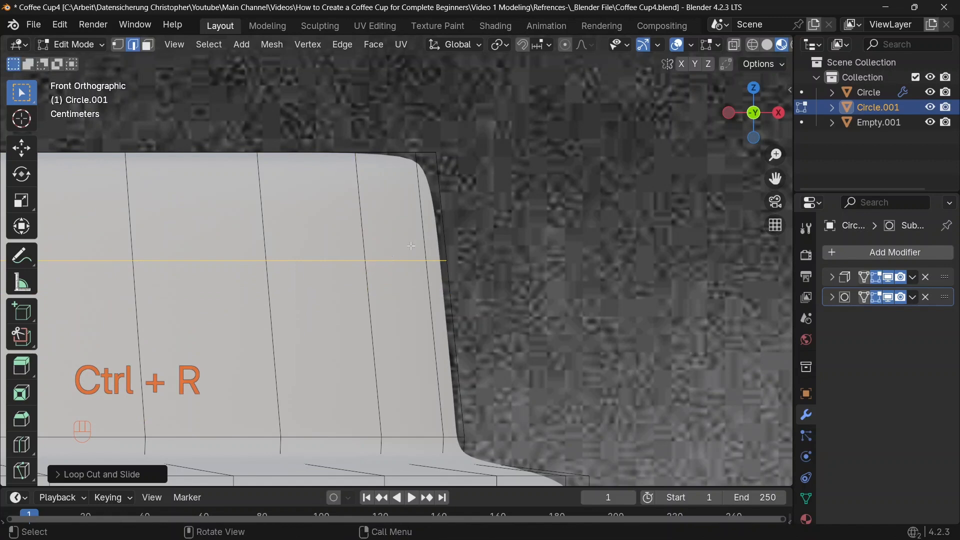
{"action": "scroll", "coordinate": [435, 246], "scroll_direction": "down", "scroll_amount": 2}
Inset the lid's top face once more to form a recessed centre
{"action": "key", "text": "Tab"}
{"action": "middle_click_drag", "start_coordinate": [437, 245], "coordinate": [332, 270]}
{"action": "key", "text": "Tab"}
{"action": "key", "text": "3"}
{"action": "left_click", "coordinate": [262, 274]}
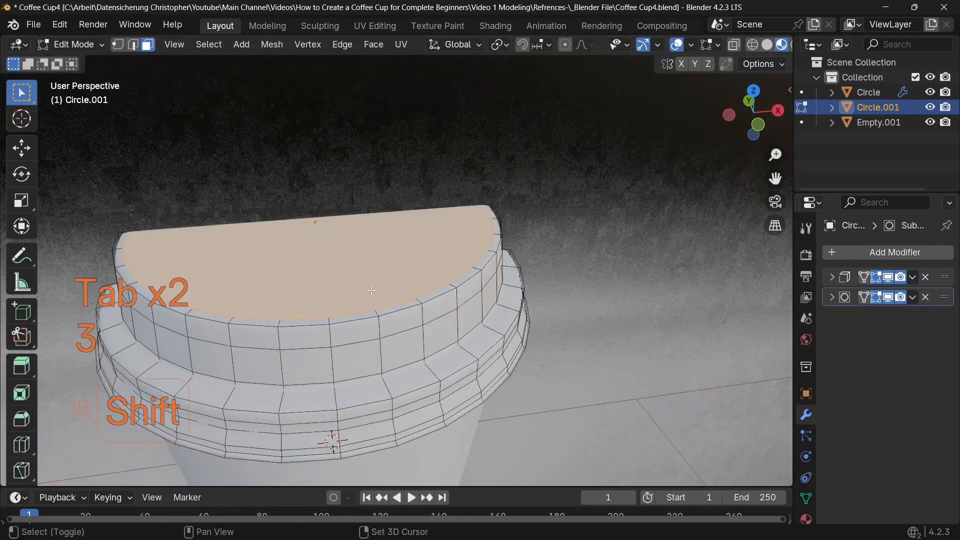
{"action": "middle_click_drag", "start_coordinate": [502, 343], "coordinate": [516, 311], "text": "shift"}
{"action": "key", "text": "i"}
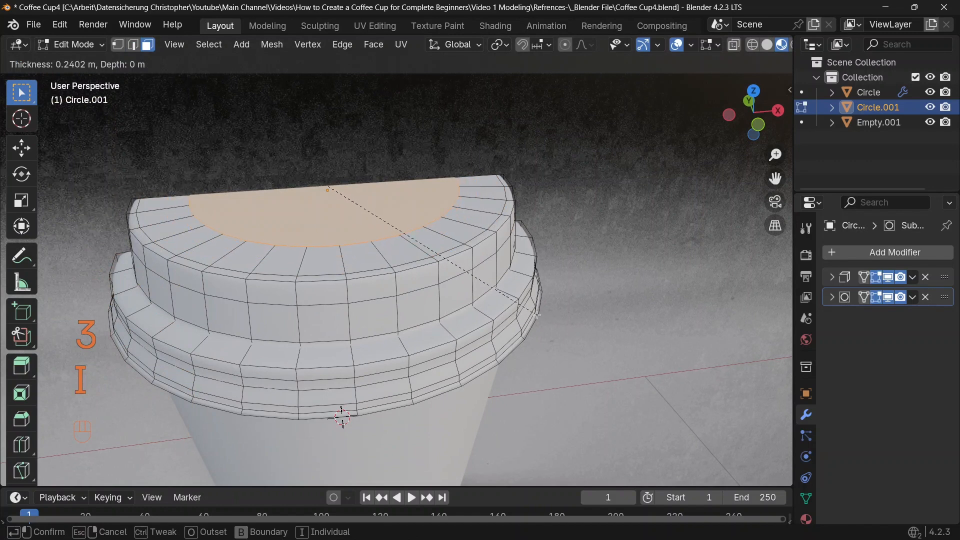
{"action": "left_click", "coordinate": [535, 314]}
Orbit and zoom around the cup to inspect the finished lid
{"action": "key", "text": "Tab"}
{"action": "scroll", "coordinate": [531, 313], "scroll_direction": "down", "scroll_amount": 5}
{"action": "middle_click_drag", "start_coordinate": [531, 314], "coordinate": [511, 288], "text": "shift"}
{"action": "left_click", "coordinate": [592, 335]}
{"action": "scroll", "coordinate": [450, 272], "scroll_direction": "up", "scroll_amount": 4}
{"action": "middle_click_drag", "start_coordinate": [384, 241], "coordinate": [438, 299], "text": "shift"}
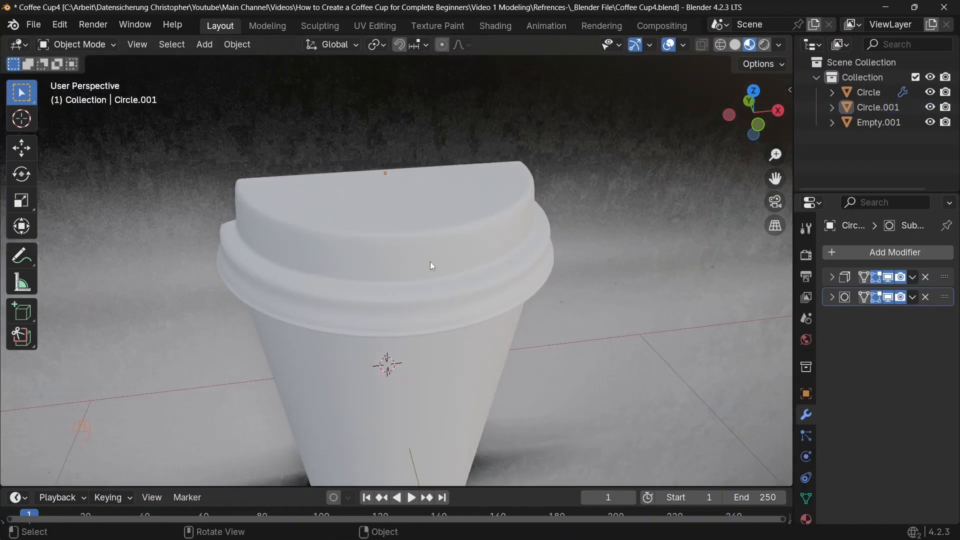
{"action": "mouse_move", "coordinate": [430, 262]}
{"action": "middle_mouse_down"}
{"action": "mouse_move", "coordinate": [424, 248]}
{"action": "mouse_move", "coordinate": [427, 255]}
{"action": "middle_mouse_up"}
{"action": "scroll", "coordinate": [325, 190], "scroll_direction": "down", "scroll_amount": 4}
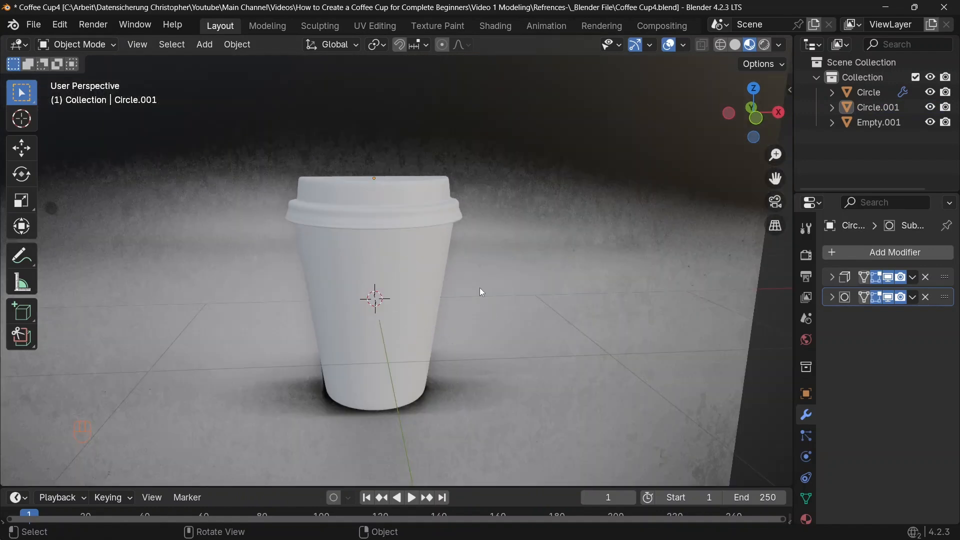
Hide the reference image empty in both the viewport and renders
{"action": "left_click", "coordinate": [880, 123]}
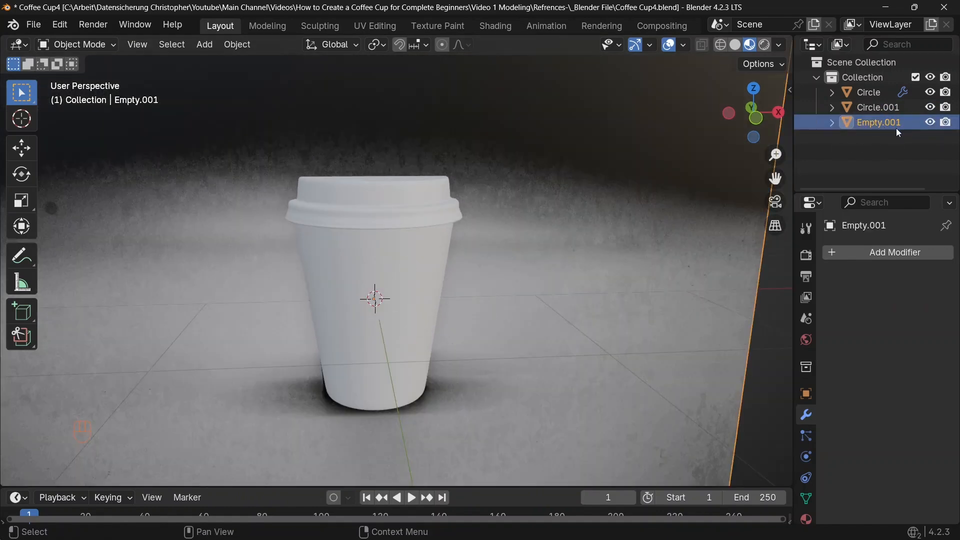
{"action": "left_click", "coordinate": [930, 123]}
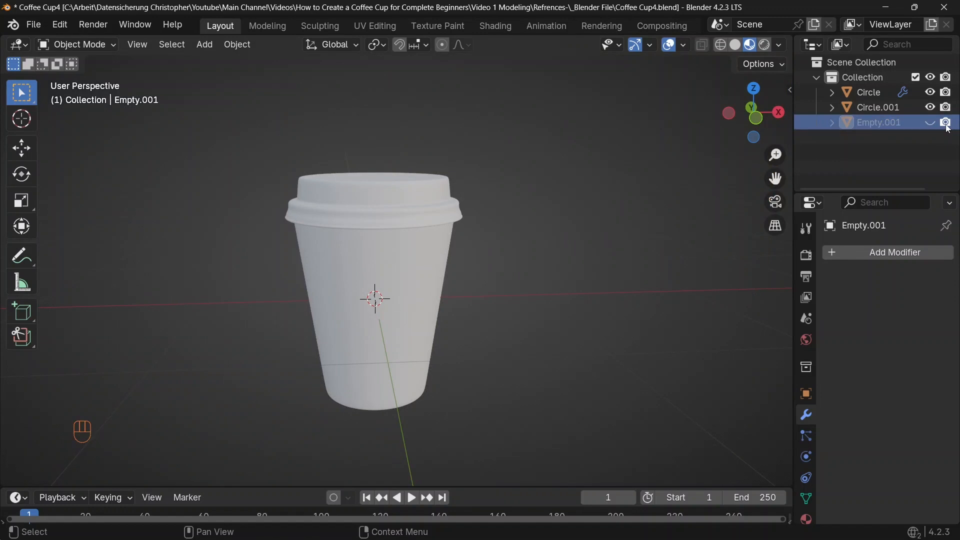
{"action": "left_click", "coordinate": [947, 123]}
Select the lid object, enter Edit Mode and turn on proportional editing
{"action": "middle_click_drag", "start_coordinate": [521, 217], "coordinate": [421, 255]}
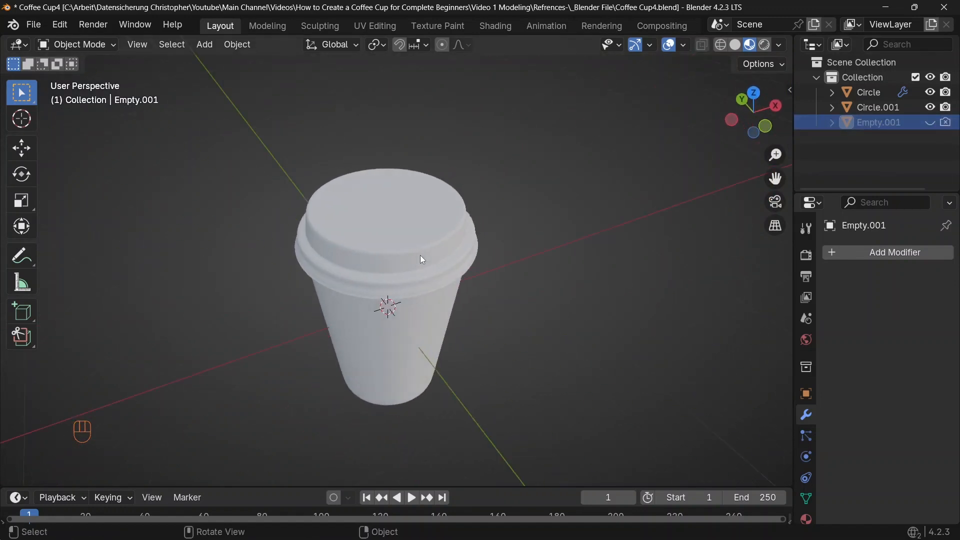
{"action": "scroll", "coordinate": [420, 255], "scroll_direction": "up", "scroll_amount": 4}
{"action": "left_click", "coordinate": [377, 138]}
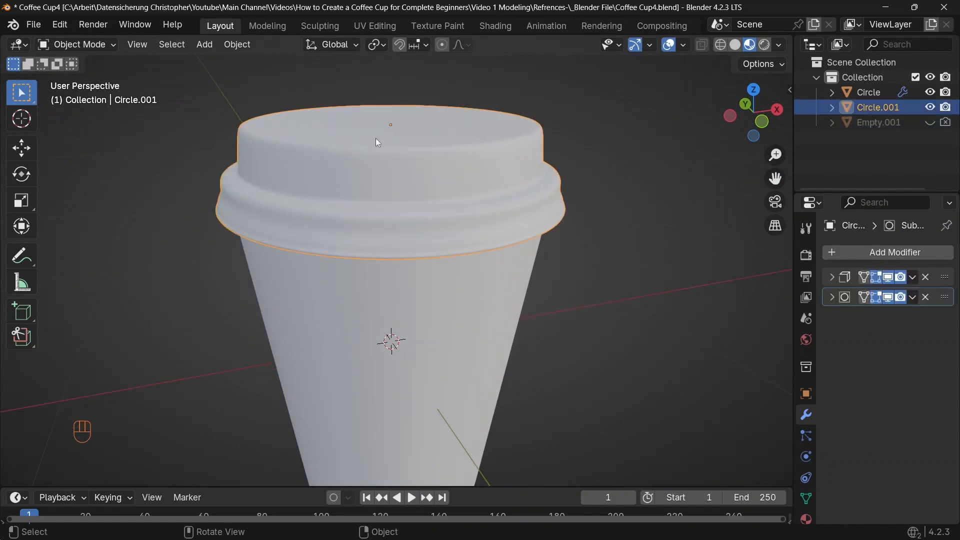
{"action": "key", "text": "Tab"}
{"action": "middle_click_drag", "start_coordinate": [390, 155], "coordinate": [397, 173]}
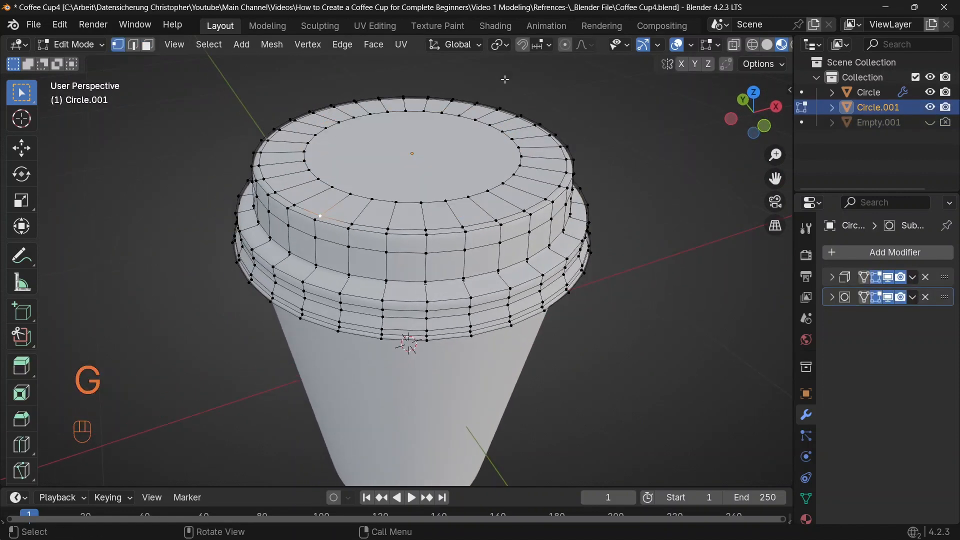
{"action": "left_click", "coordinate": [564, 46]}
{"action": "left_click", "coordinate": [582, 47]}
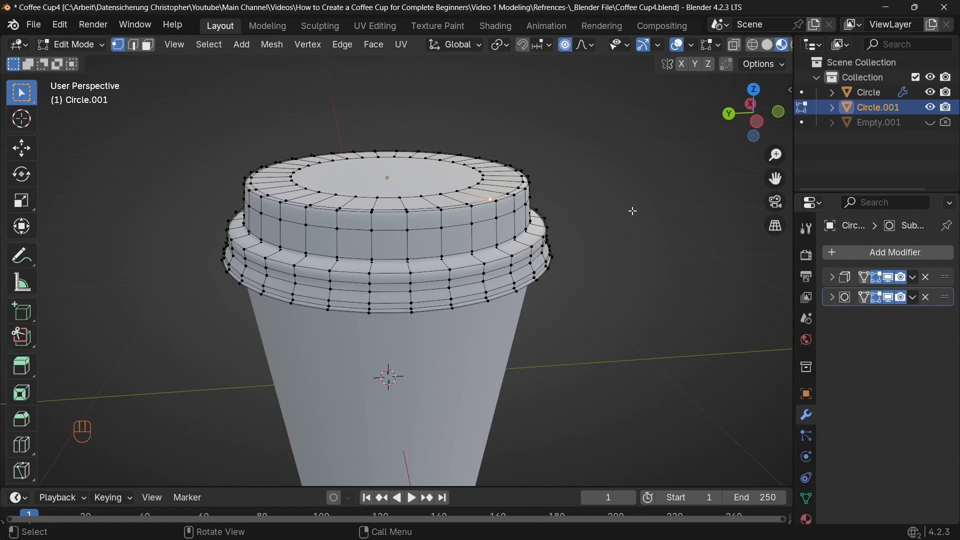
Move a lid vertex with Smooth proportional editing, setting the influence radius to about 0.47 m
{"action": "key", "text": "g"}
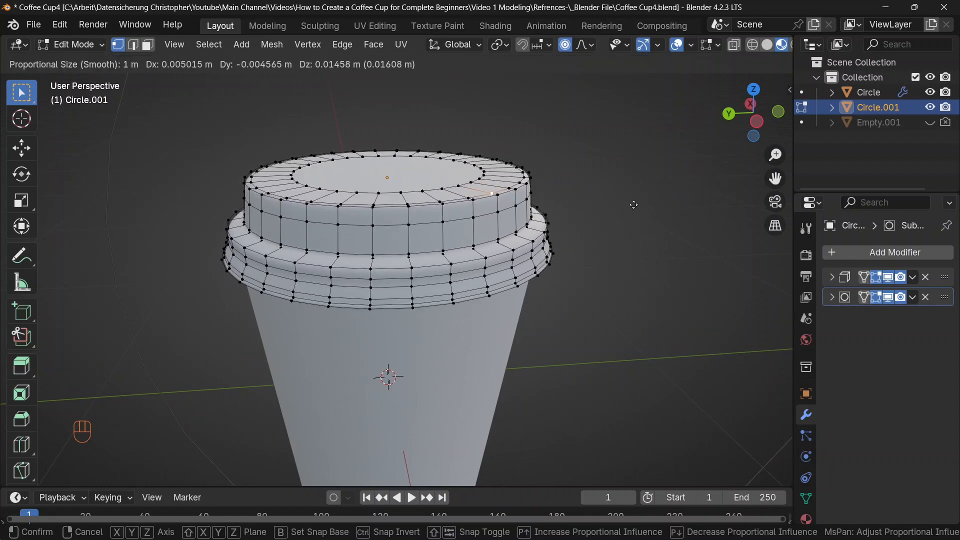
{"action": "scroll", "coordinate": [633, 205], "scroll_direction": "up", "scroll_amount": 13}
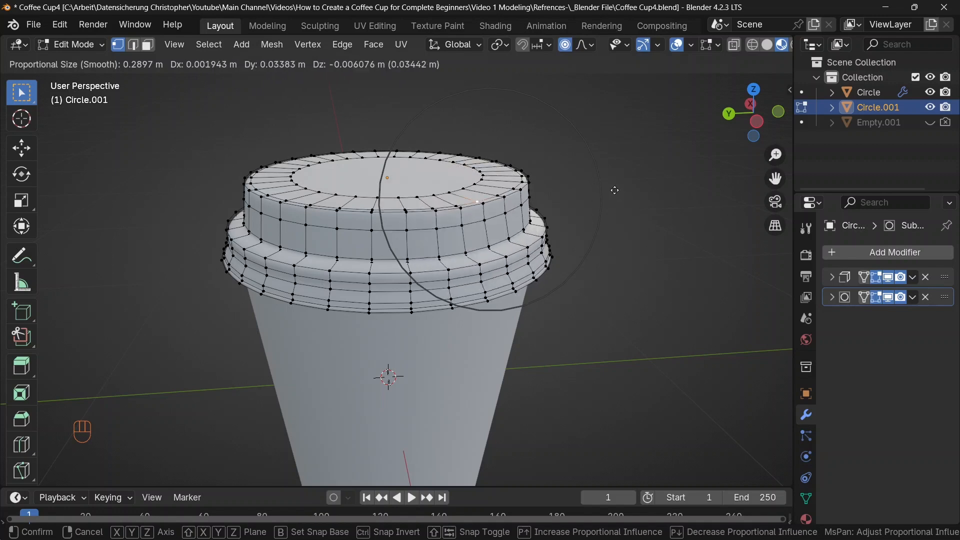
{"action": "scroll", "coordinate": [616, 191], "scroll_direction": "down", "scroll_amount": 3}
{"action": "scroll", "coordinate": [619, 194], "scroll_direction": "down", "scroll_amount": 16}
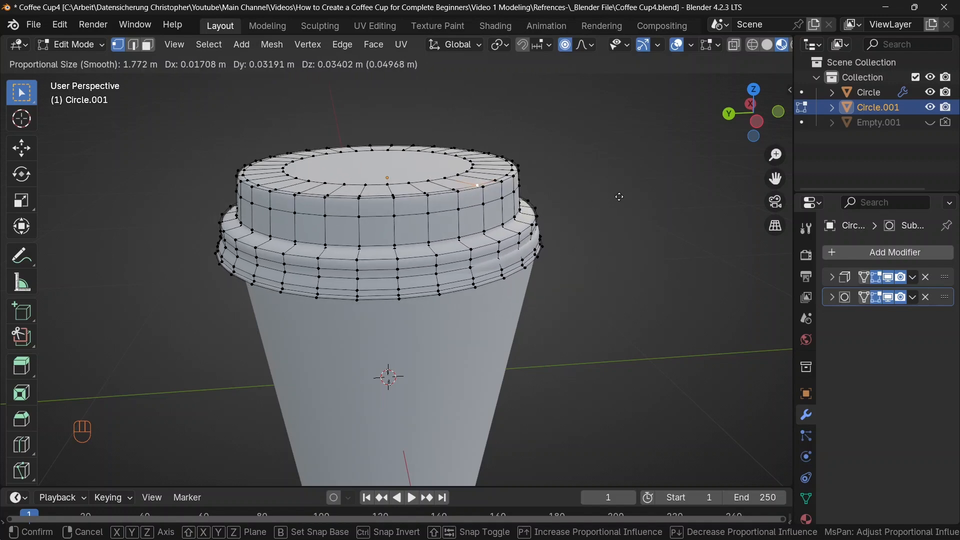
{"action": "scroll", "coordinate": [620, 197], "scroll_direction": "down", "scroll_amount": 10}
{"action": "scroll", "coordinate": [619, 197], "scroll_direction": "up", "scroll_amount": 1}
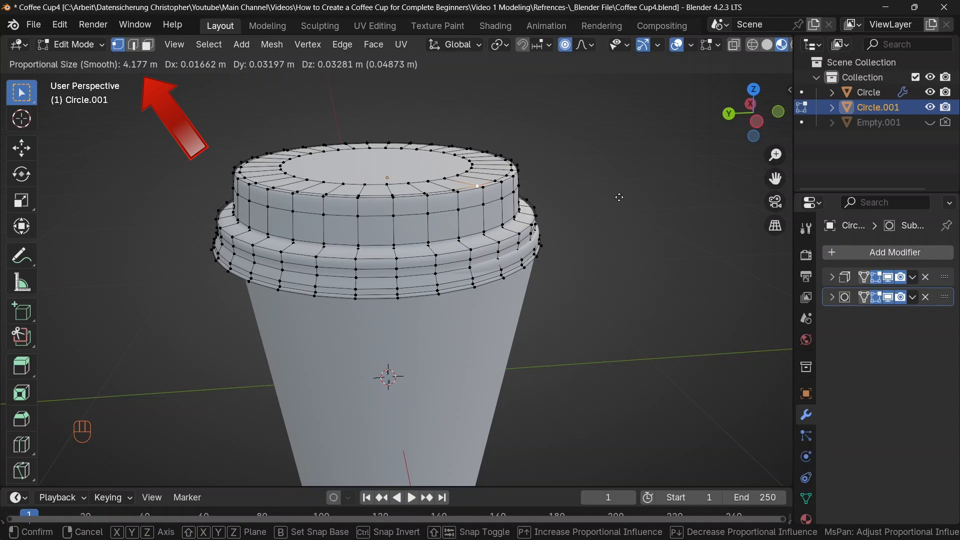
{"action": "scroll", "coordinate": [620, 200], "scroll_direction": "up", "scroll_amount": 20}
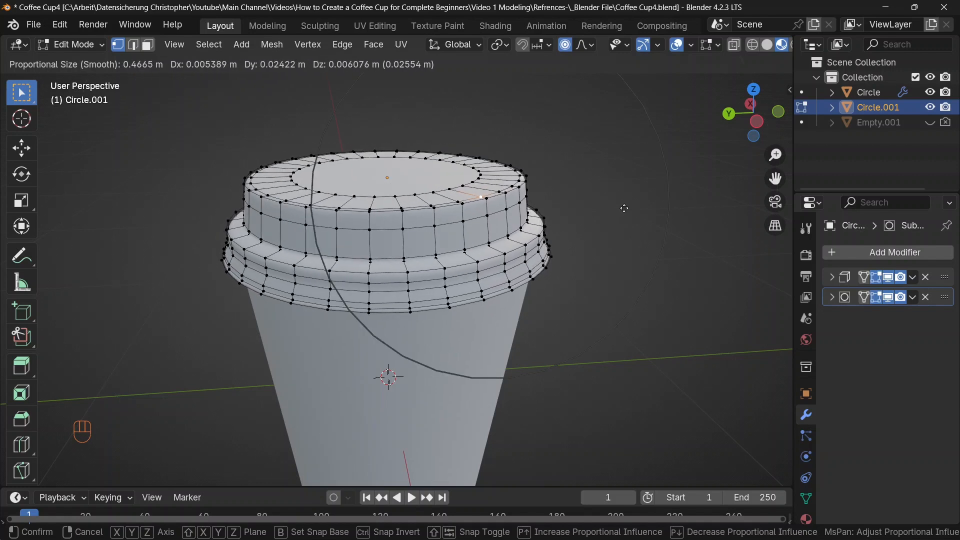
{"action": "left_click", "coordinate": [620, 208]}
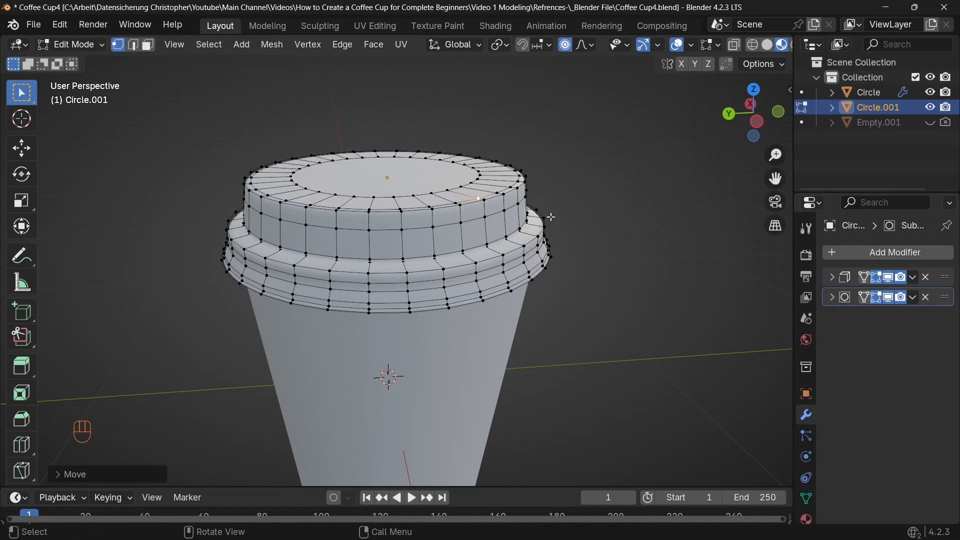
Move lid vertices twice more with proportional editing from new viewpoints, then leave and re-enter Edit Mode
{"action": "middle_click_drag", "start_coordinate": [620, 209], "coordinate": [563, 233]}
{"action": "key", "text": "g"}
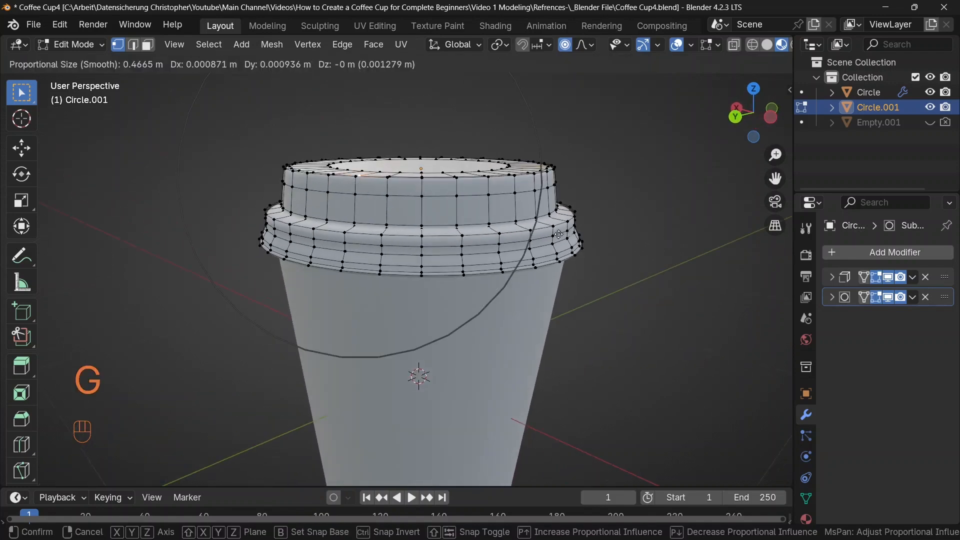
{"action": "left_click", "coordinate": [556, 234]}
{"action": "middle_click_drag", "start_coordinate": [556, 235], "coordinate": [389, 163]}
{"action": "key", "text": "g"}
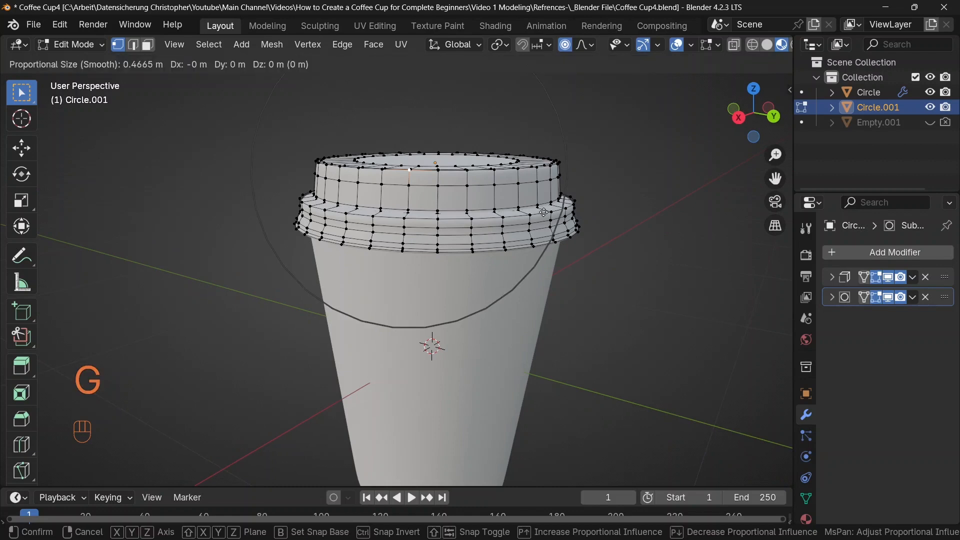
{"action": "middle_click_drag", "start_coordinate": [544, 212], "coordinate": [445, 198]}
{"action": "left_click", "coordinate": [515, 182]}
{"action": "key", "text": "Tab"}
{"action": "key", "text": "Tab"}
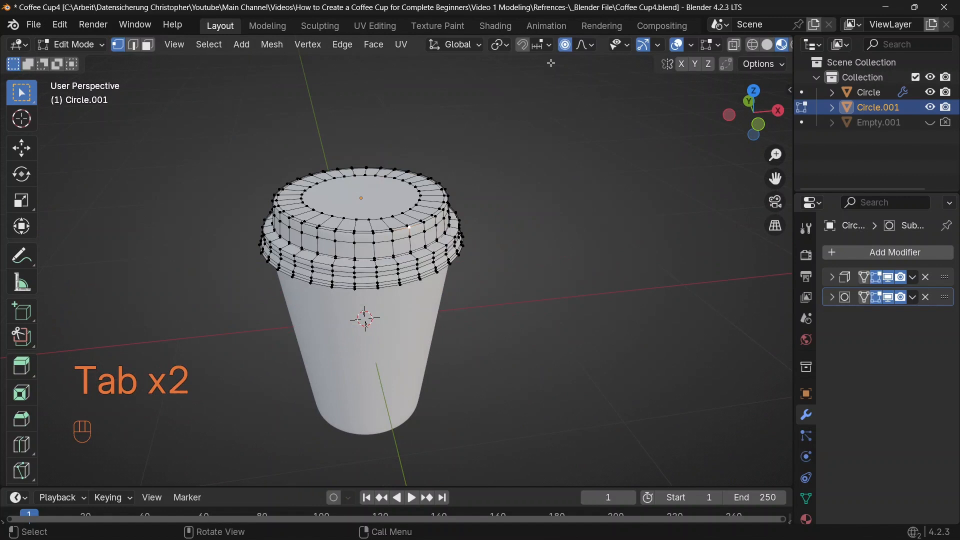
Switch the proportional falloff to Random and move lid vertices with a 0.683 m radius to roughen the lid
{"action": "left_click", "coordinate": [584, 48]}
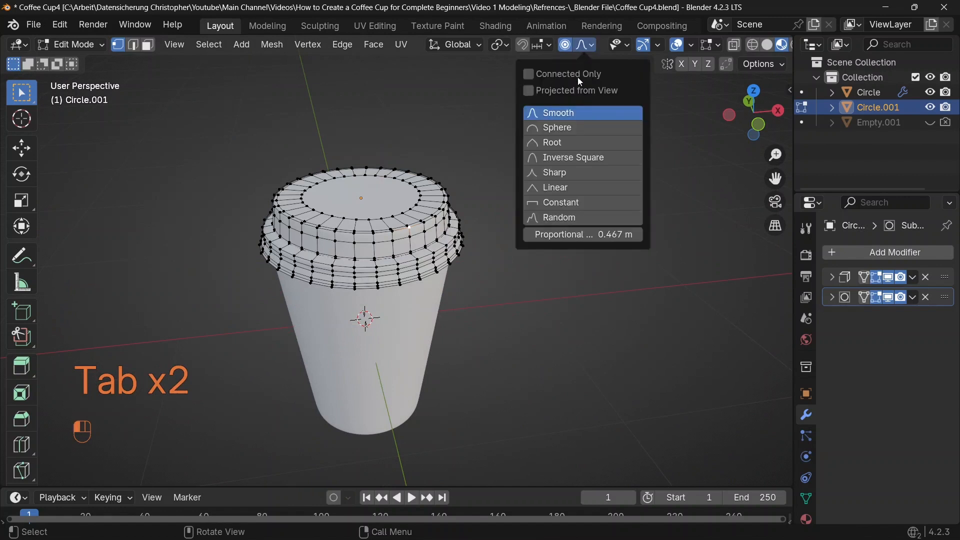
{"action": "left_click", "coordinate": [558, 217]}
{"action": "scroll", "coordinate": [489, 202], "scroll_direction": "up", "scroll_amount": 2}
{"action": "key", "text": "g"}
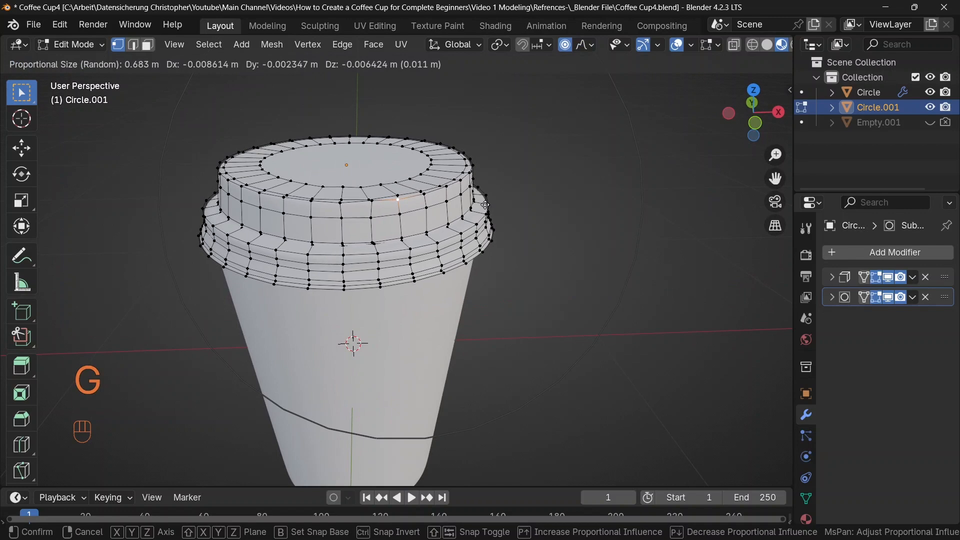
{"action": "left_click", "coordinate": [486, 205]}
{"action": "middle_click_drag", "start_coordinate": [485, 205], "coordinate": [377, 220]}
{"action": "key", "text": "g"}
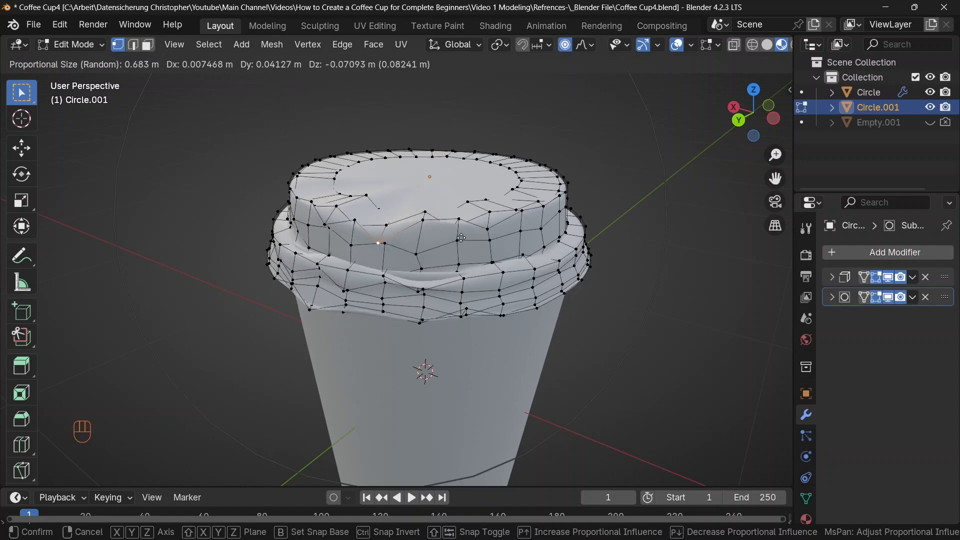
{"action": "left_click", "coordinate": [605, 263]}
Return to Object Mode and orbit and pan around the cup to inspect the roughened lid
{"action": "key", "text": "Tab"}
{"action": "middle_click_drag", "start_coordinate": [596, 250], "coordinate": [394, 221]}
{"action": "left_click_drag", "start_coordinate": [430, 281], "coordinate": [493, 326]}
{"action": "mouse_move", "coordinate": [498, 334]}
{"action": "middle_mouse_down", "text": "shift"}
{"action": "mouse_move", "coordinate": [498, 289]}
{"action": "mouse_move", "coordinate": [505, 334]}
{"action": "middle_mouse_up", "text": "shift"}
{"action": "left_click", "coordinate": [512, 319]}
{"action": "mouse_move", "coordinate": [519, 303]}
{"action": "middle_mouse_down", "text": "shift"}
{"action": "mouse_move", "coordinate": [521, 295]}
{"action": "mouse_move", "coordinate": [518, 305]}
{"action": "middle_mouse_up", "text": "shift"}
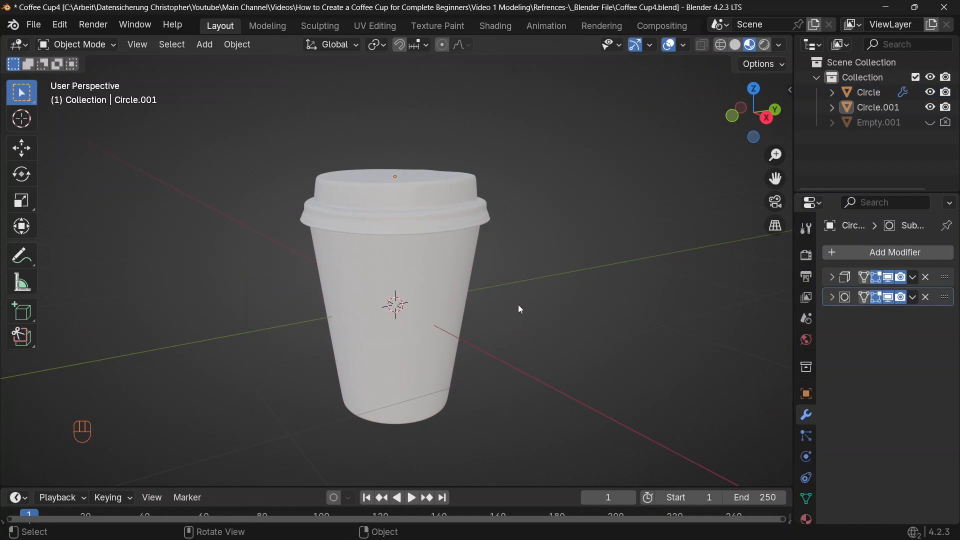
{"action": "key", "text": "shift"}
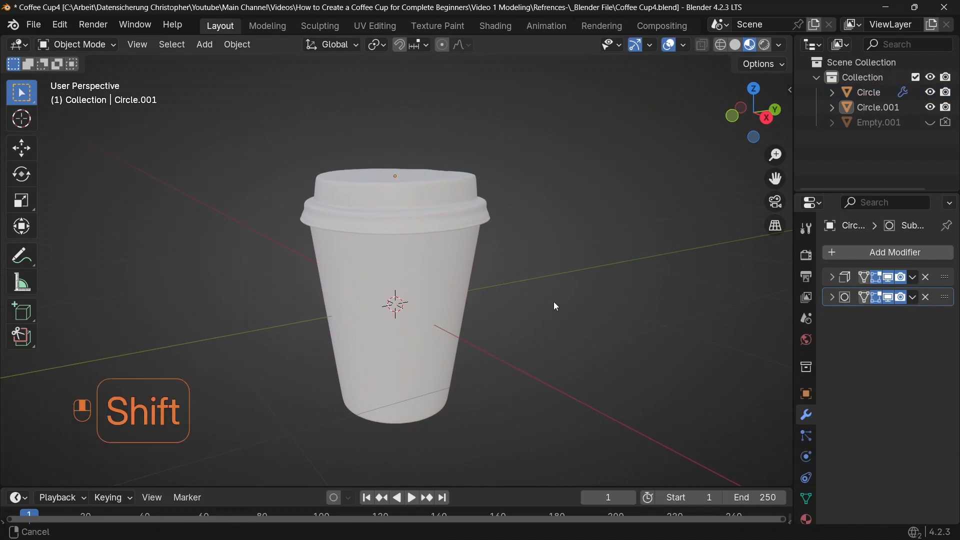
{"action": "middle_click_drag", "start_coordinate": [555, 305], "coordinate": [586, 301], "text": "shift"}
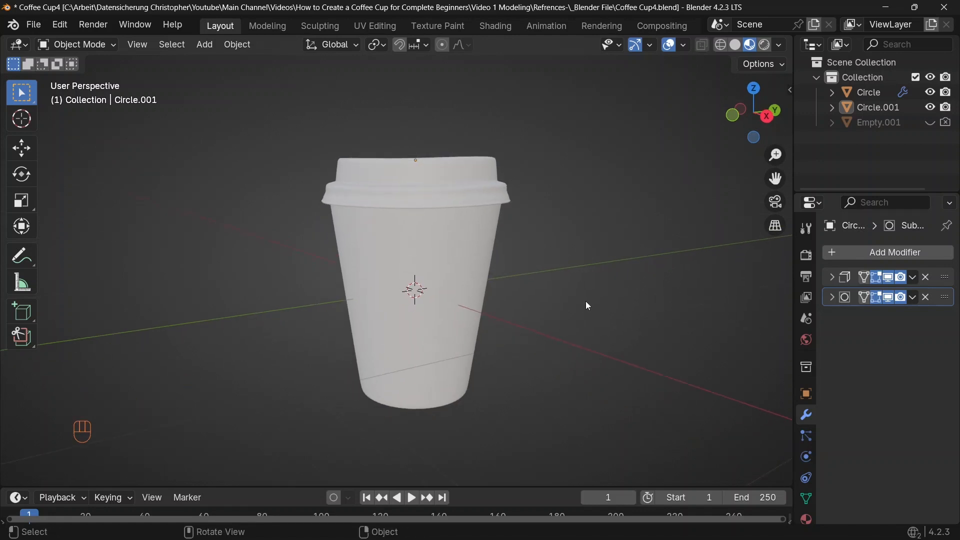
{"action": "middle_click_drag", "start_coordinate": [479, 257], "coordinate": [471, 286]}
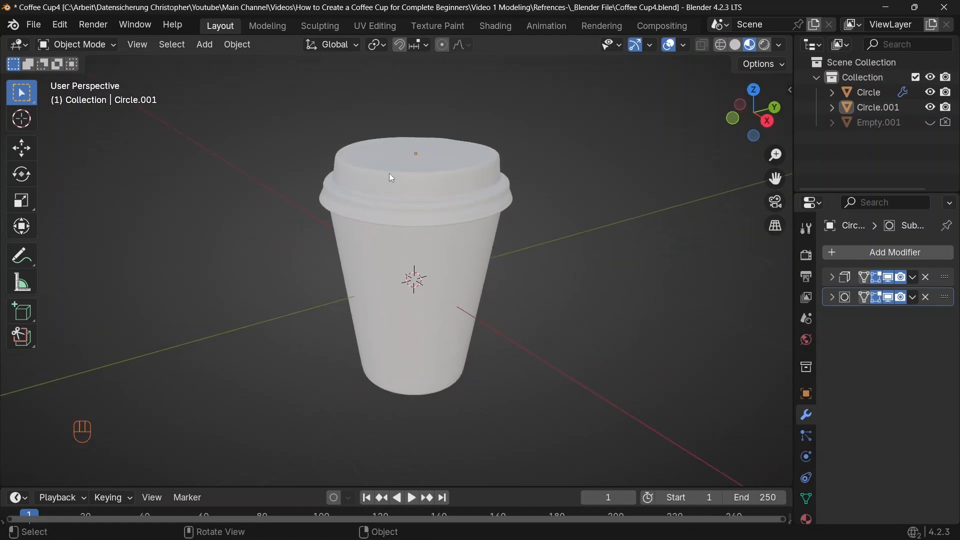
{"action": "middle_click_drag", "start_coordinate": [444, 215], "coordinate": [447, 225], "text": "shift"}
{"action": "middle_click_drag", "start_coordinate": [515, 322], "coordinate": [528, 339], "text": "shift"}
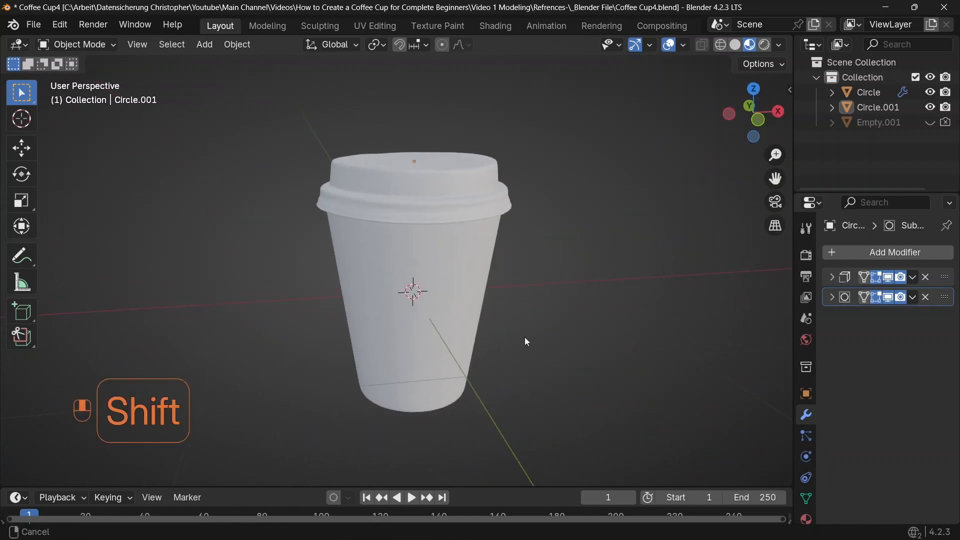